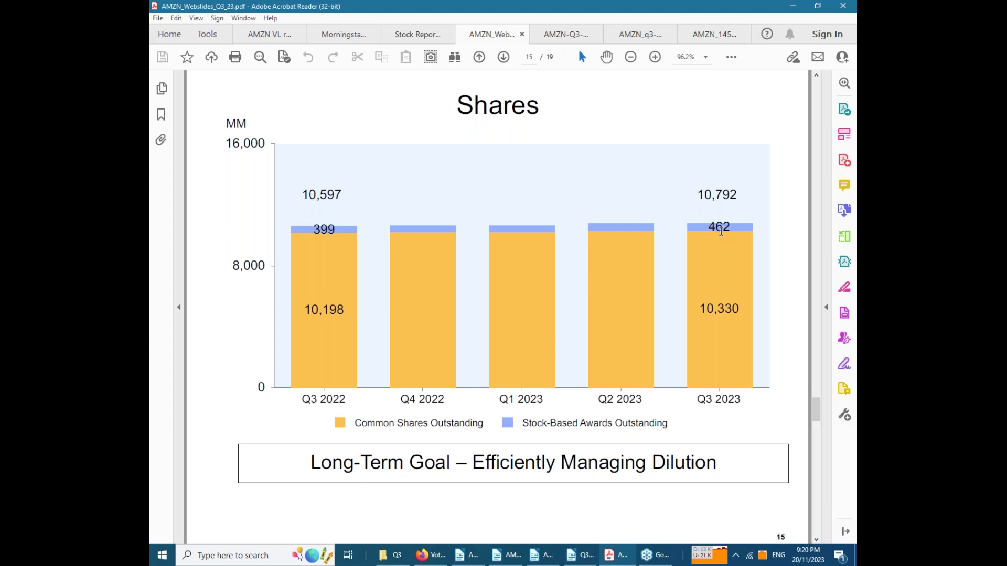
# Open the AMZN Q3 2023 earnings release and read the headline results, the CEO statement and the customer-experience highlights
pyautogui.click(555, 40)
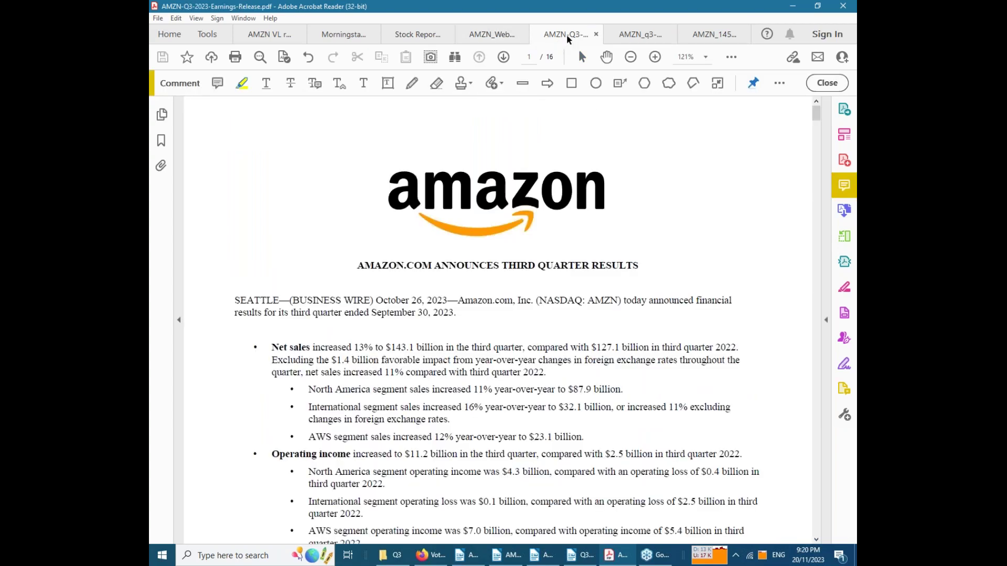
pyautogui.scroll(-5, 572, 109)
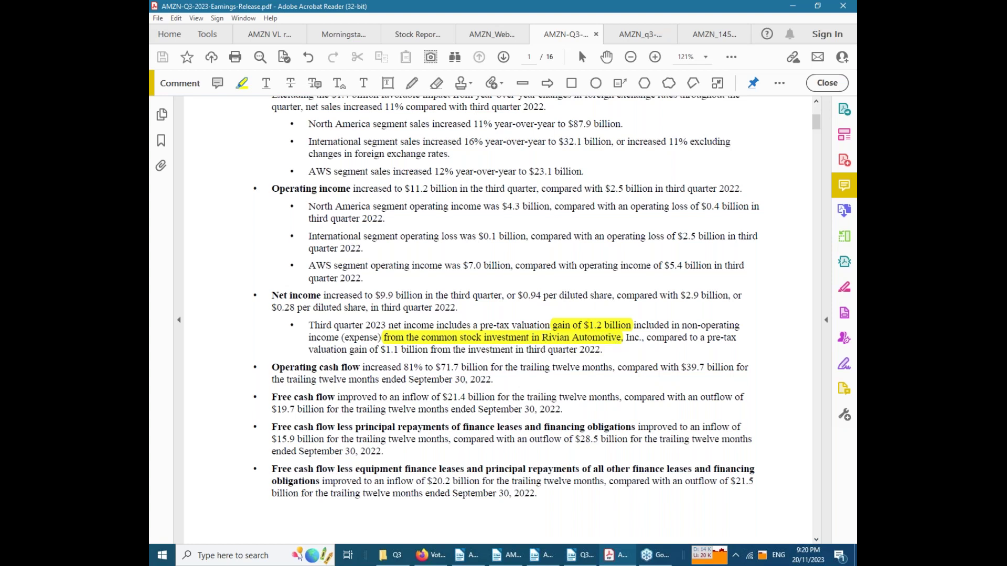
pyautogui.scroll(-8, 599, 326)
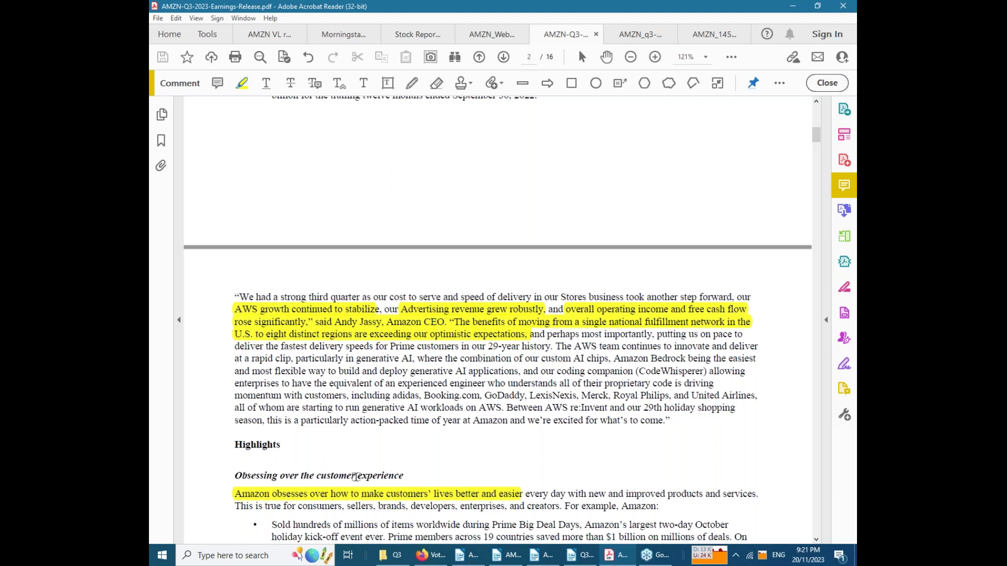
pyautogui.scroll(-3, 356, 478)
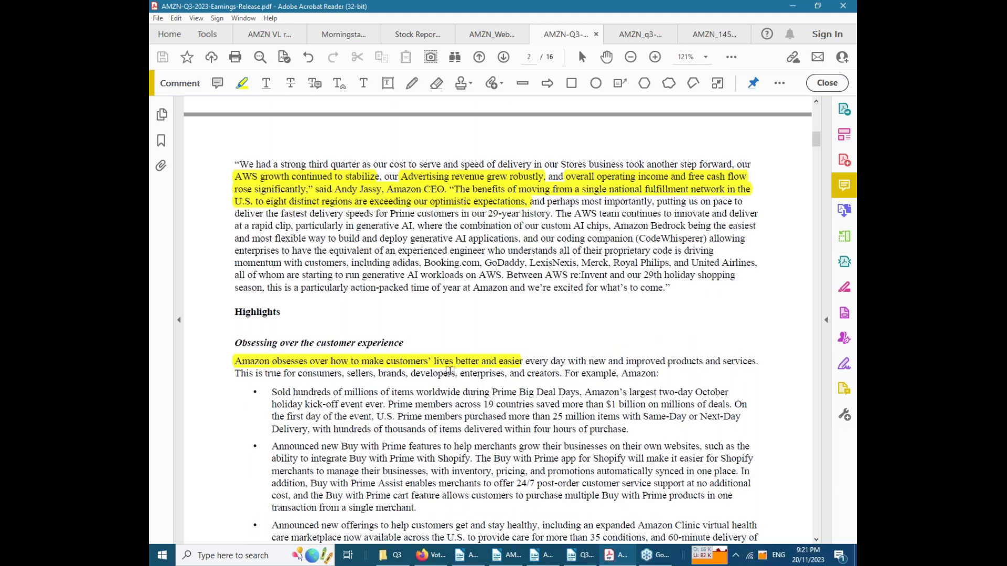
pyautogui.scroll(-6, 495, 320)
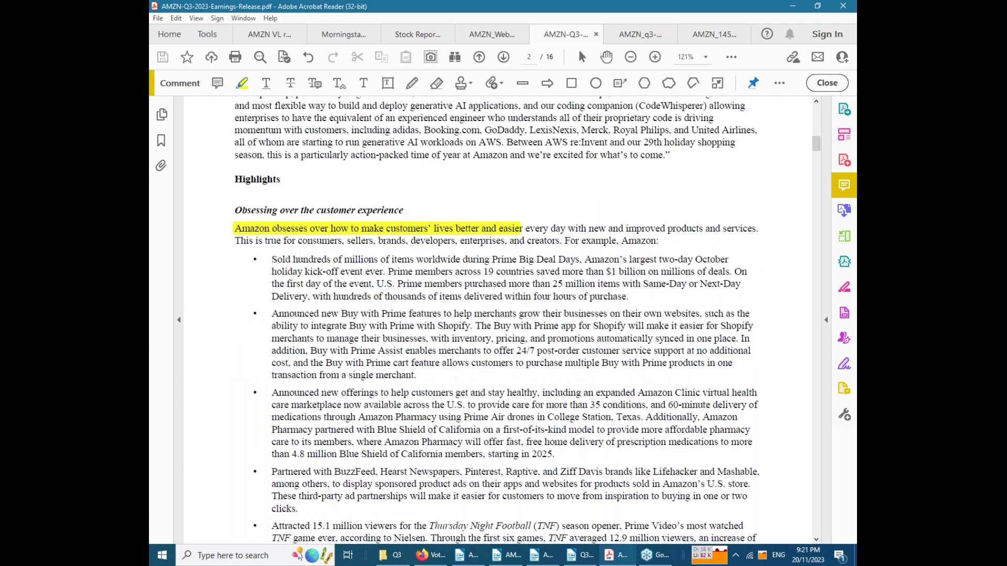
pyautogui.scroll(-3, 496, 320)
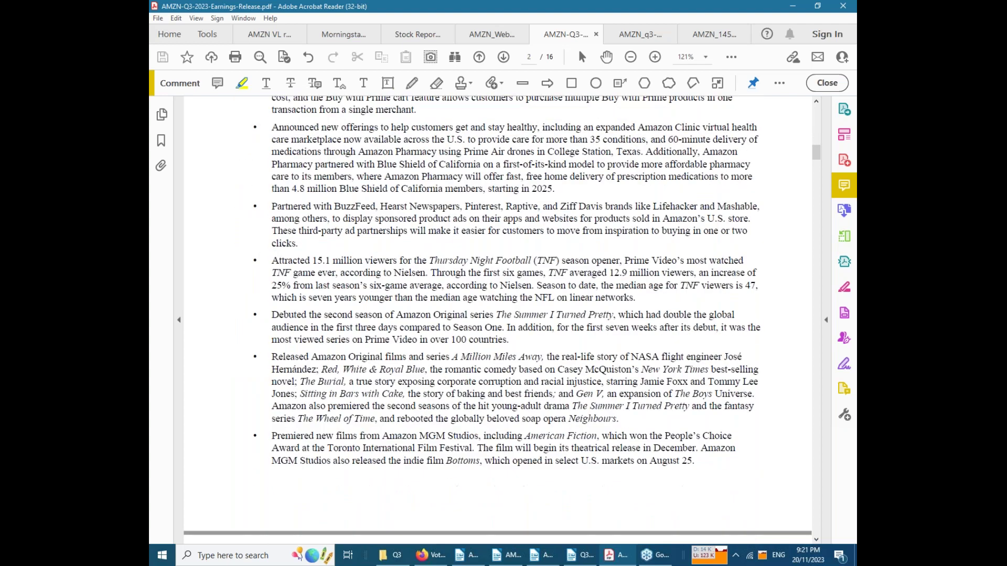
pyautogui.scroll(-6, 495, 320)
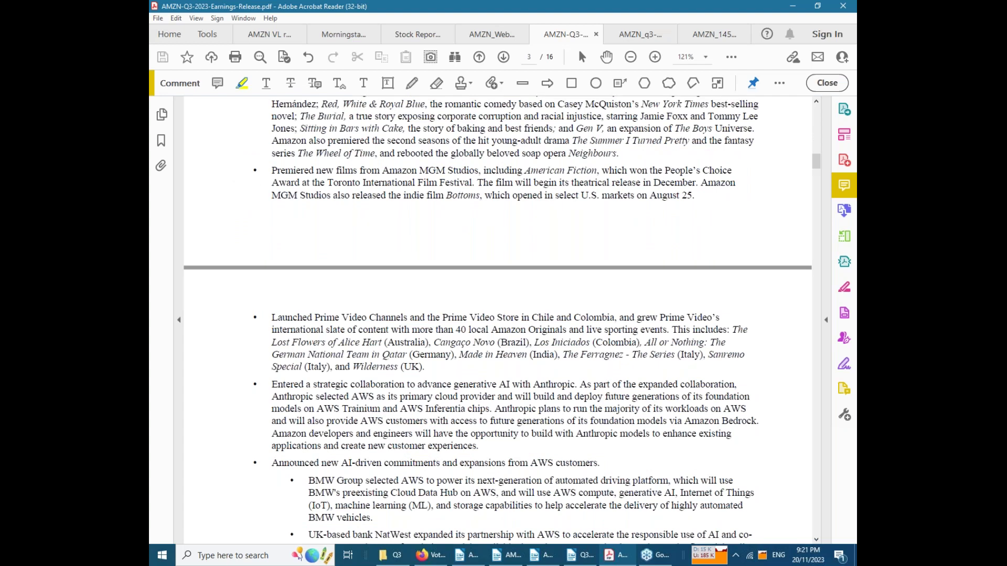
# Read the release's highlights on AWS infrastructure expansion, Project Kuiper and seasonal employee hiring
pyautogui.scroll(-15, 495, 320)
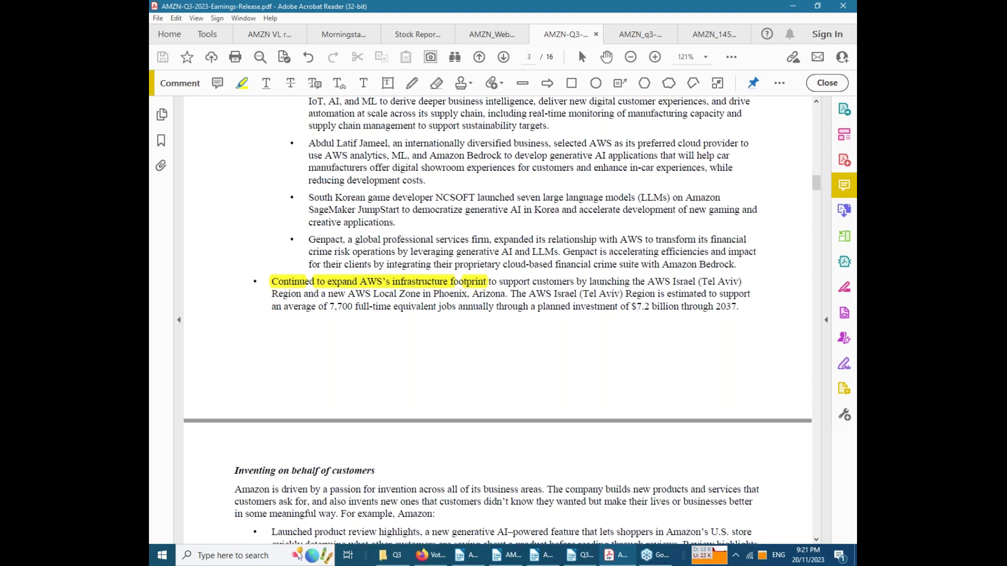
pyautogui.scroll(-8, 498, 320)
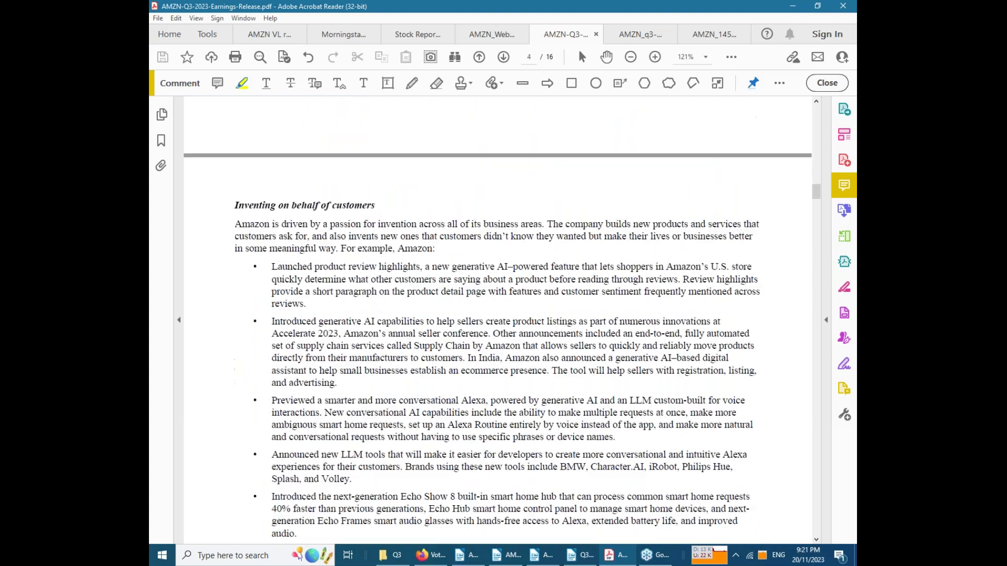
pyautogui.scroll(-5, 376, 345)
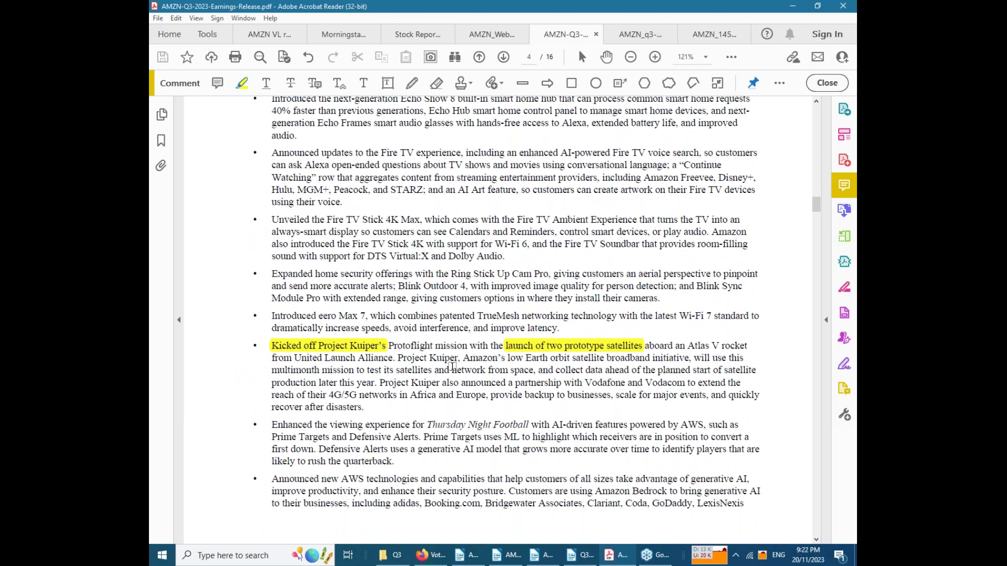
pyautogui.scroll(-10, 452, 366)
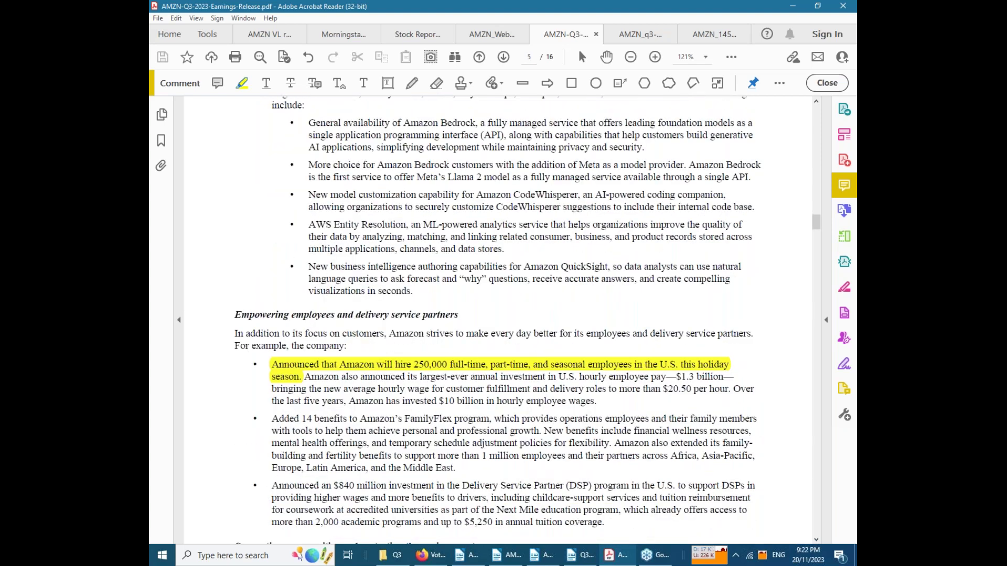
pyautogui.scroll(-3, 448, 352)
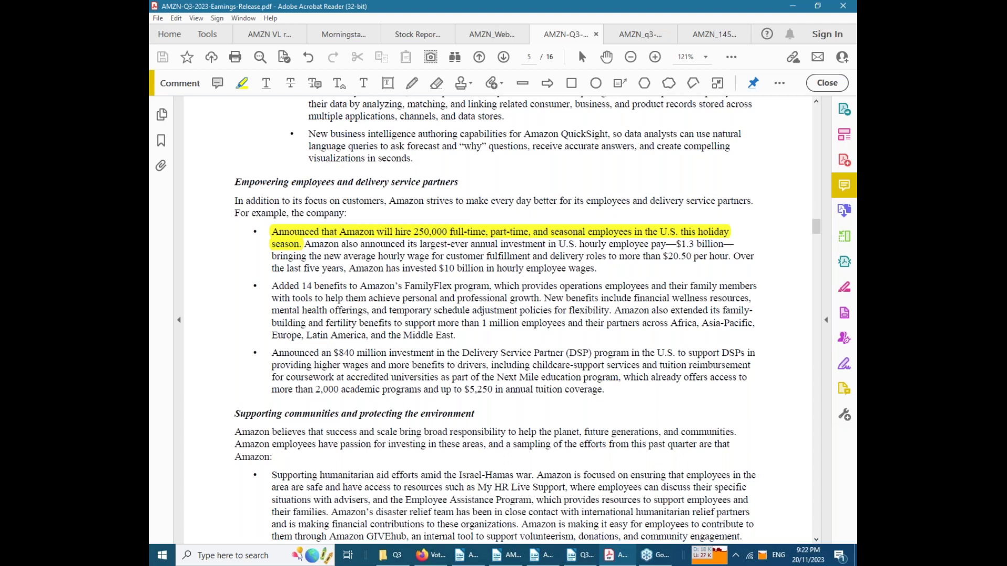
# Review the community and environment highlights and the Fourth Quarter 2023 Guidance for net sales and operating income
pyautogui.scroll(-5, 498, 320)
pyautogui.scroll(-10, 498, 320)
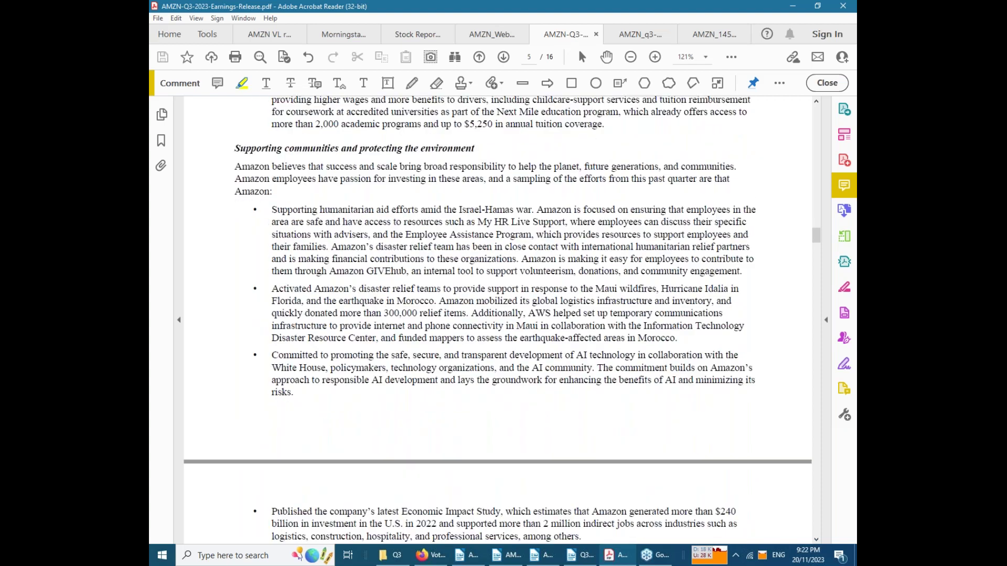
pyautogui.scroll(10, 498, 320)
pyautogui.scroll(-20, 498, 320)
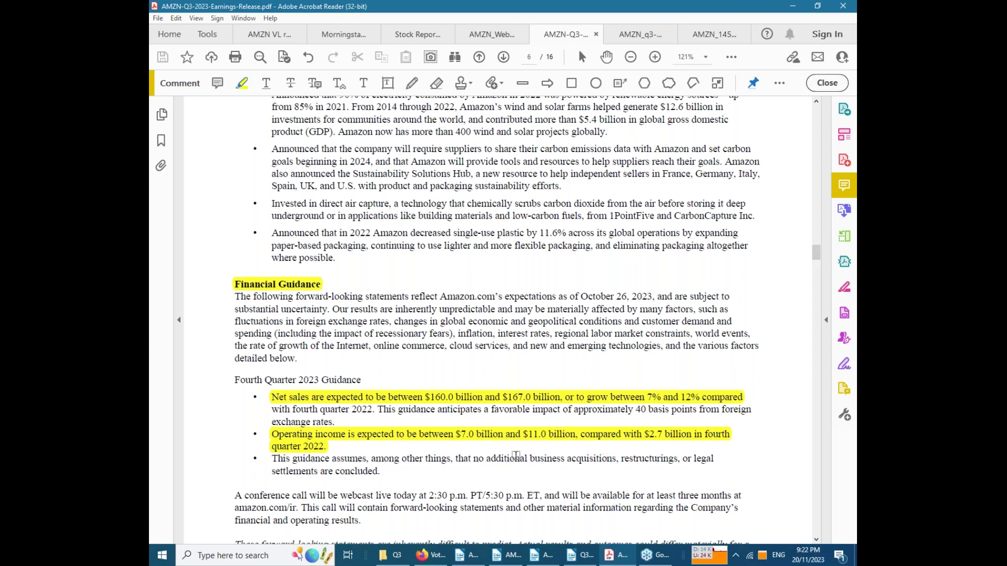
# Examine the Consolidated Statements of Cash Flows, including stock-based compensation, property and equipment purchases, debt repayments and supplemental information
pyautogui.scroll(-12, 516, 456)
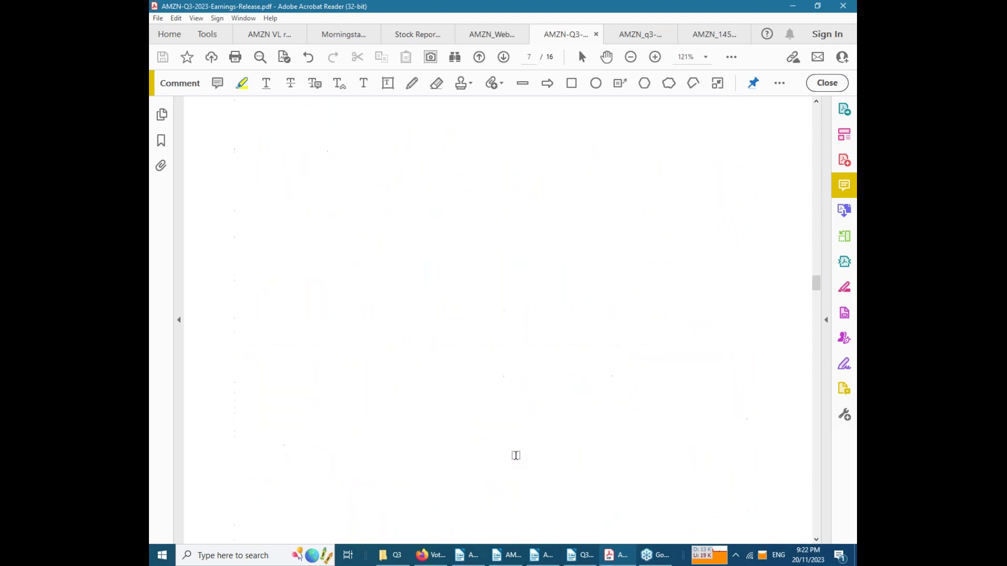
pyautogui.scroll(-10, 516, 456)
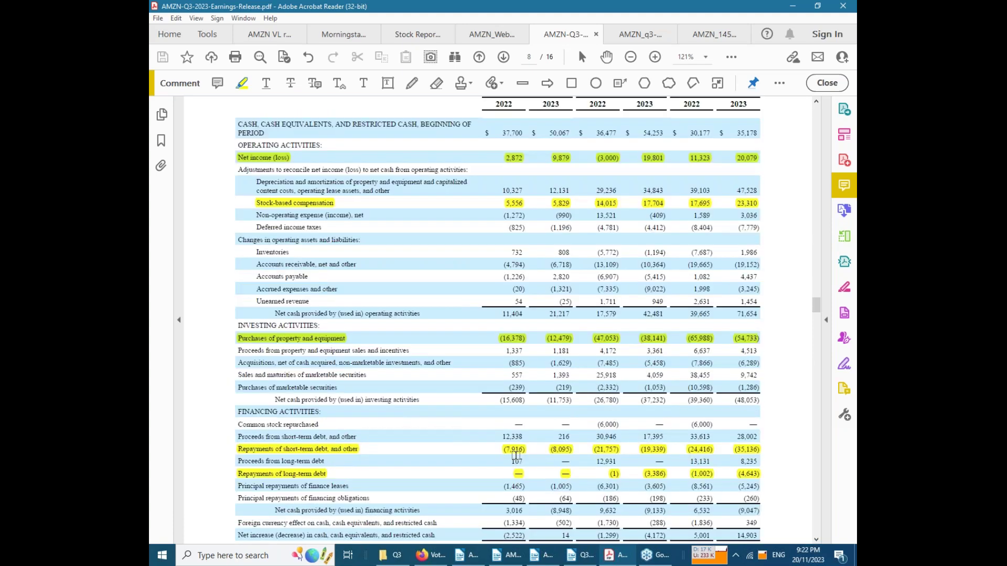
pyautogui.scroll(3, 516, 455)
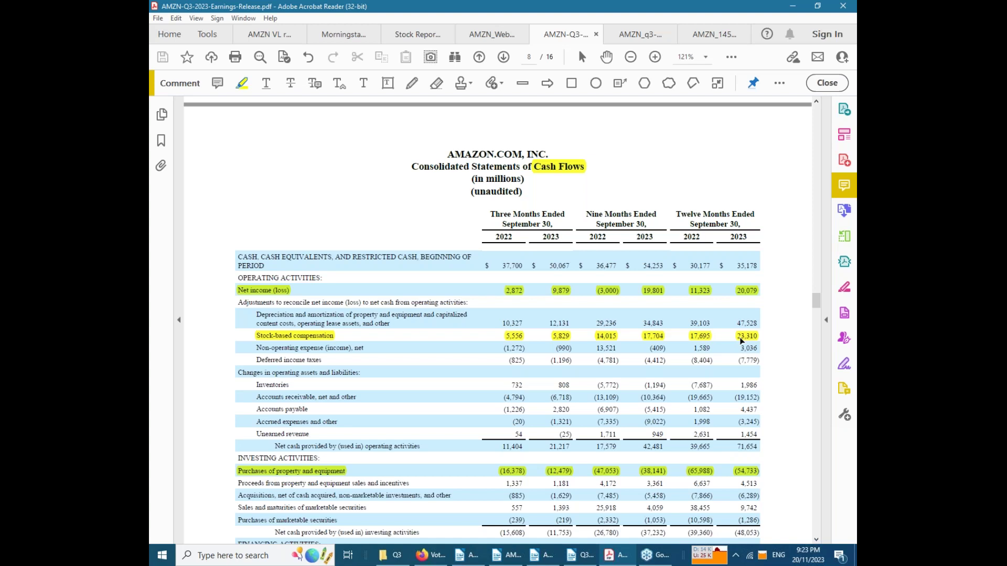
pyautogui.scroll(-4, 498, 320)
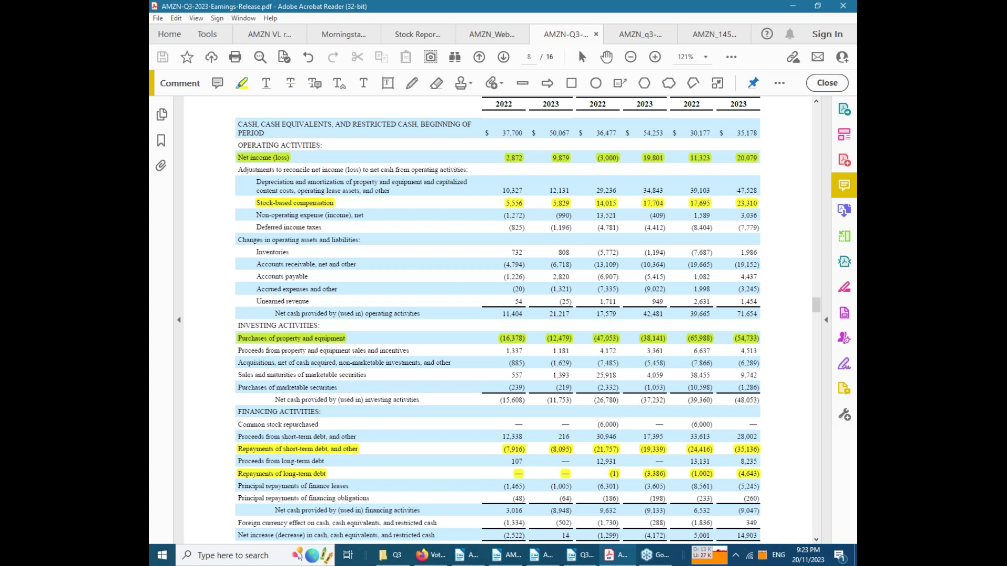
pyautogui.scroll(-5, 498, 320)
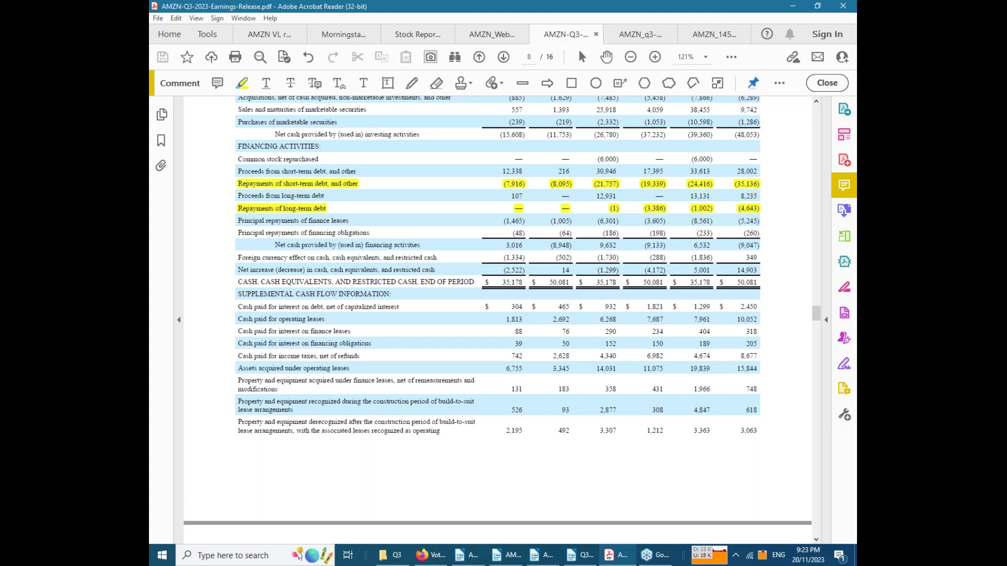
# Examine the Consolidated Statements of Operations from net product and service sales down to net income and diluted shares
pyautogui.scroll(-8, 498, 320)
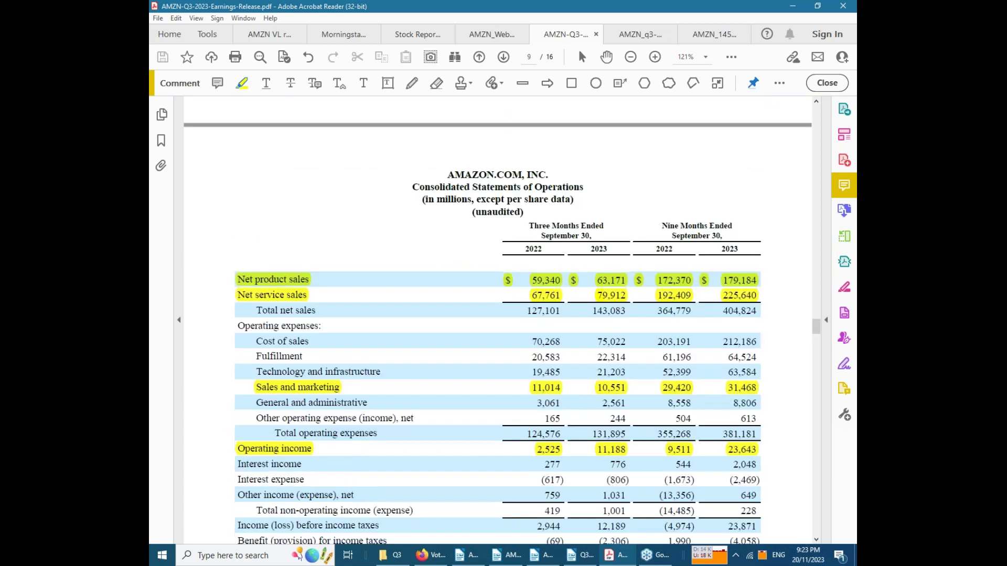
pyautogui.scroll(-3, 498, 320)
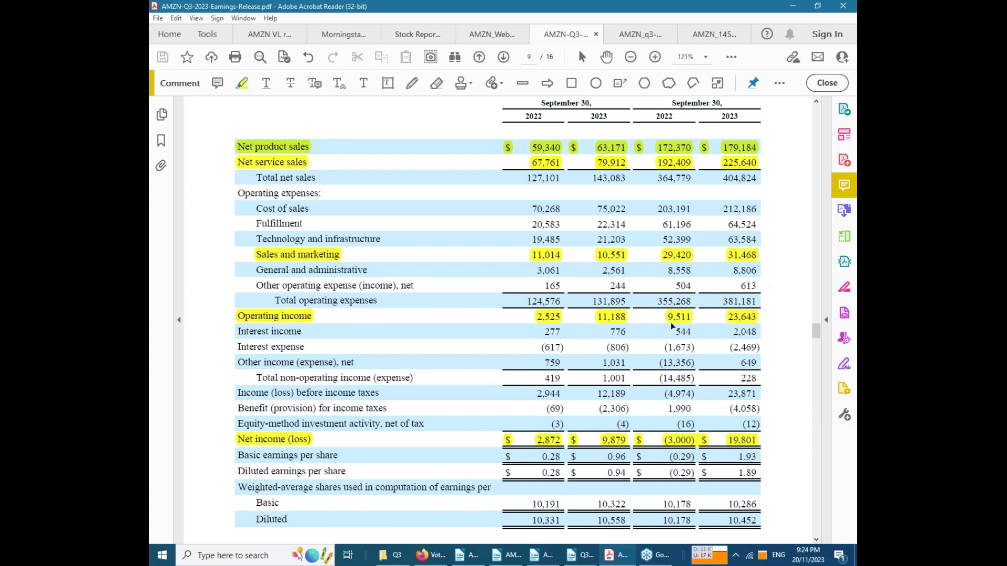
pyautogui.scroll(-4, 672, 327)
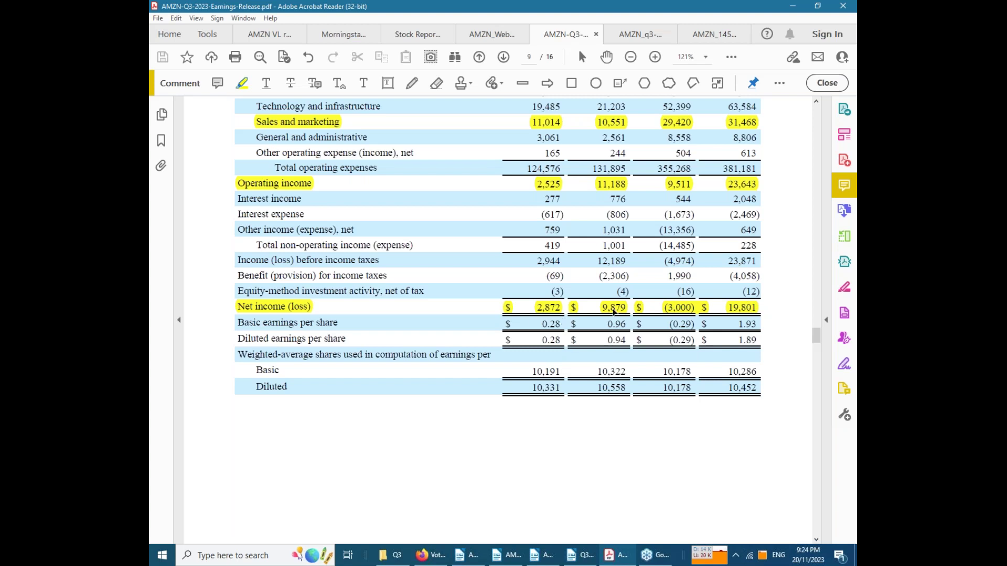
# Check goodwill, long-term debt and total stockholders' equity on the balance sheet
pyautogui.scroll(-15, 614, 312)
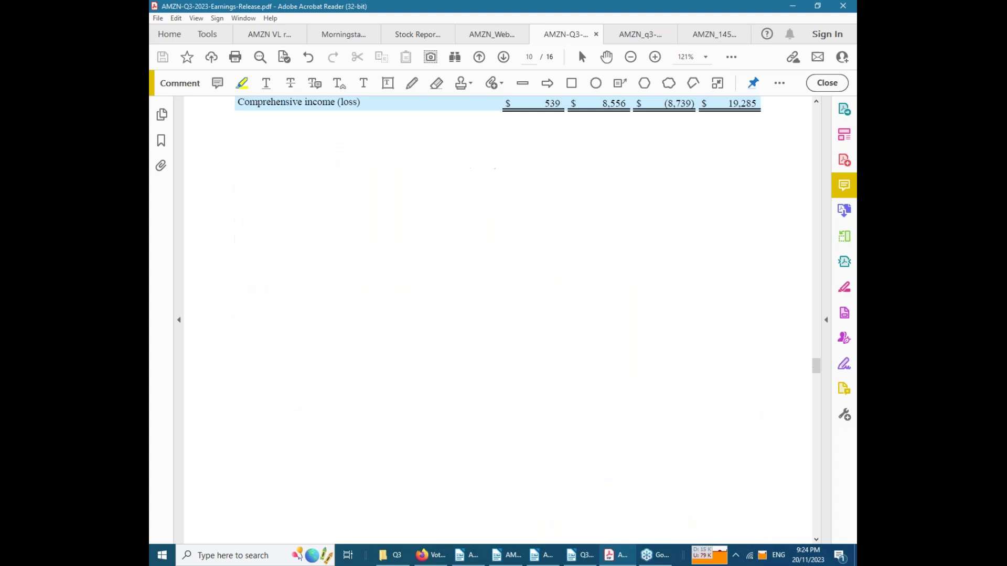
pyautogui.scroll(-20, 498, 319)
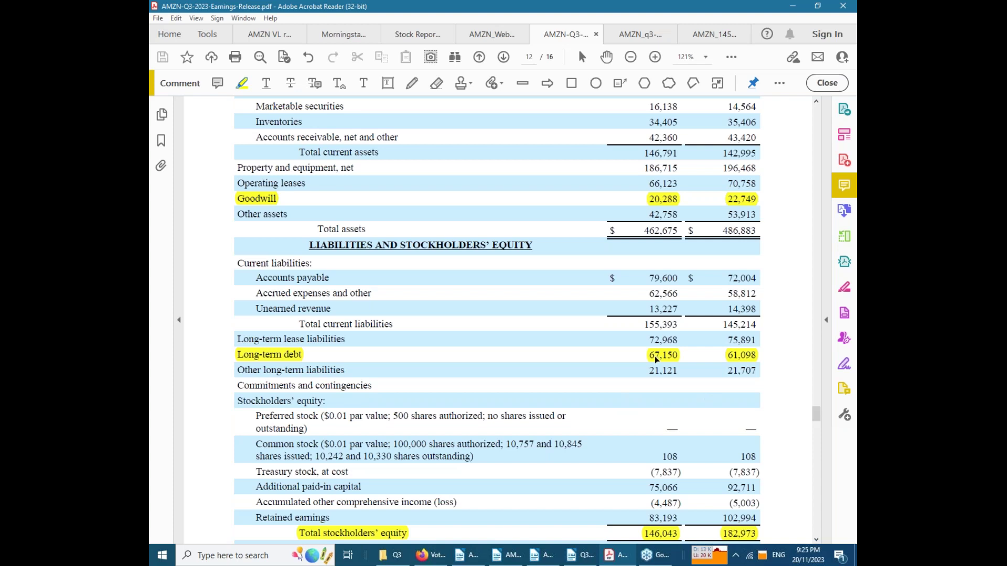
pyautogui.scroll(-5, 637, 358)
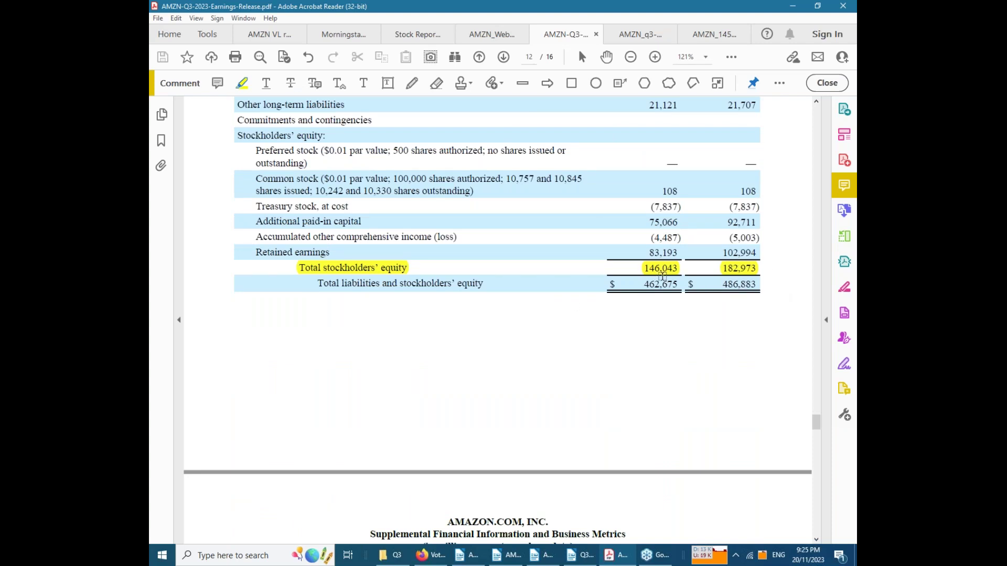
# Review the supplemental cash flow, share and results-of-operations metrics across quarters, including free cash flow and operating margin
pyautogui.scroll(-8, 741, 282)
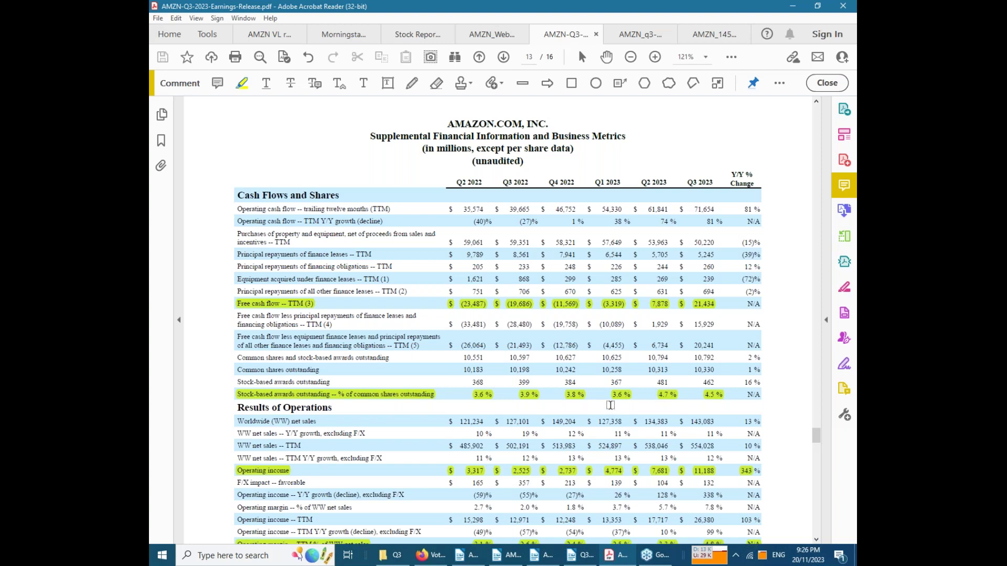
pyautogui.scroll(-5, 610, 406)
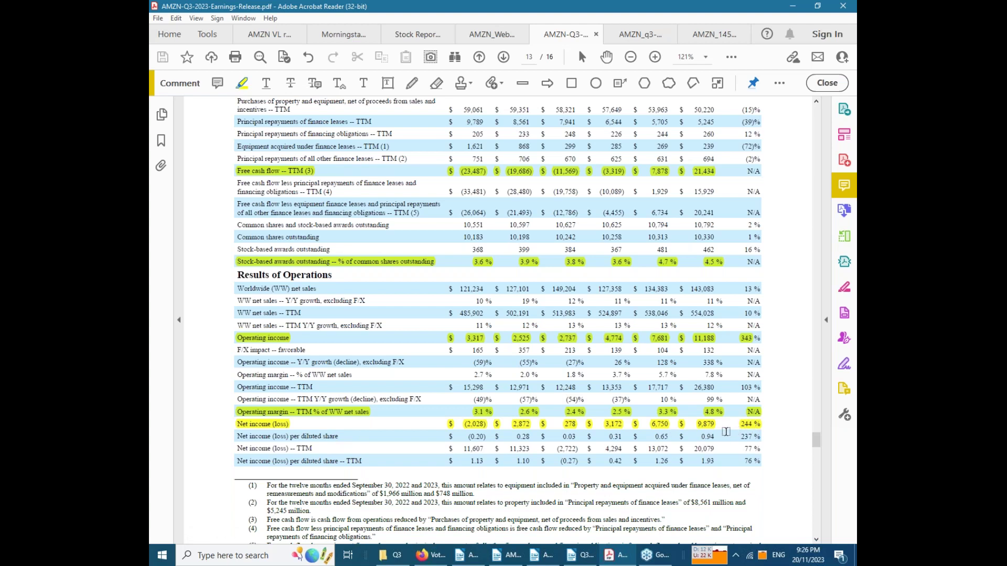
pyautogui.scroll(-3, 726, 431)
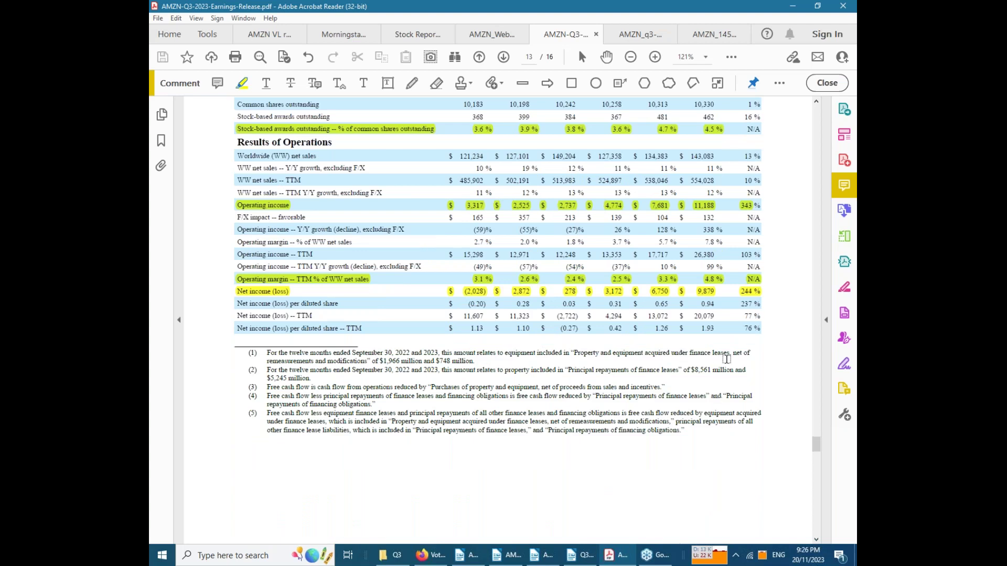
# Compare sales growth and operating margins of the North America, International and AWS segments in the supplemental metrics
pyautogui.scroll(-12, 726, 359)
pyautogui.scroll(3, 726, 359)
pyautogui.scroll(-3, 725, 358)
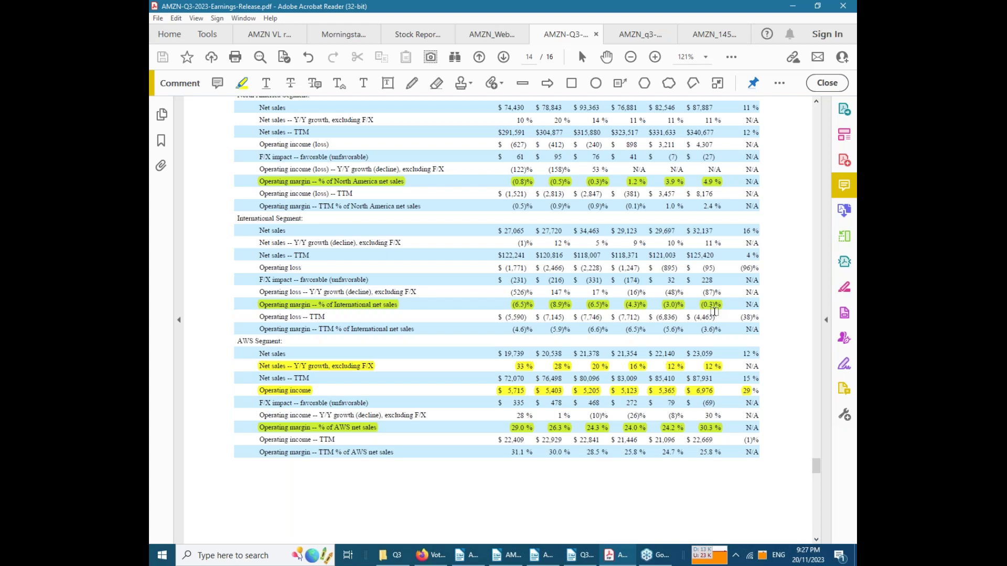
pyautogui.scroll(-3, 714, 312)
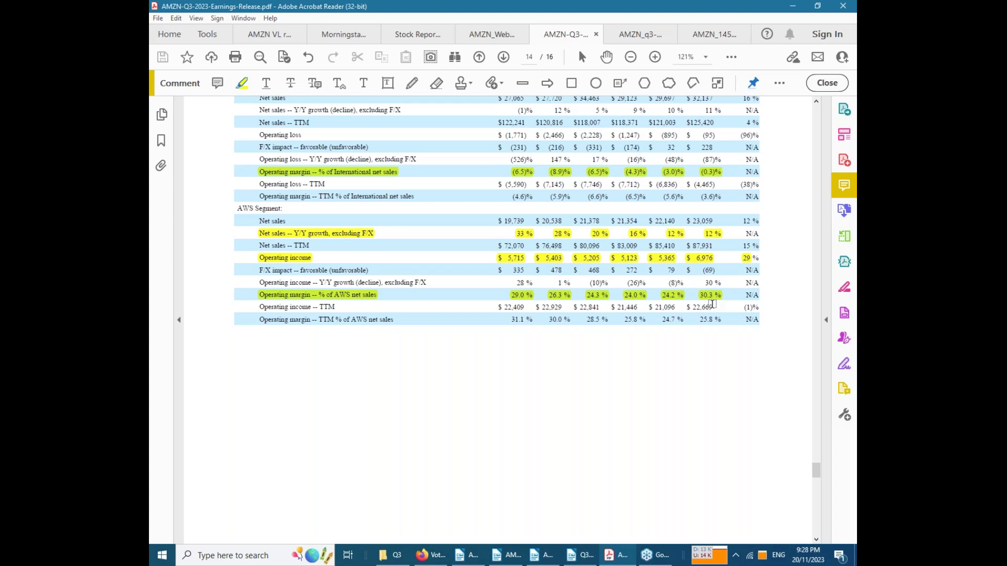
# Examine the net sales breakdown by business line and the stock-based compensation expense, and read through to the release's end
pyautogui.scroll(-10, 714, 304)
pyautogui.scroll(-5, 713, 304)
pyautogui.scroll(3, 713, 304)
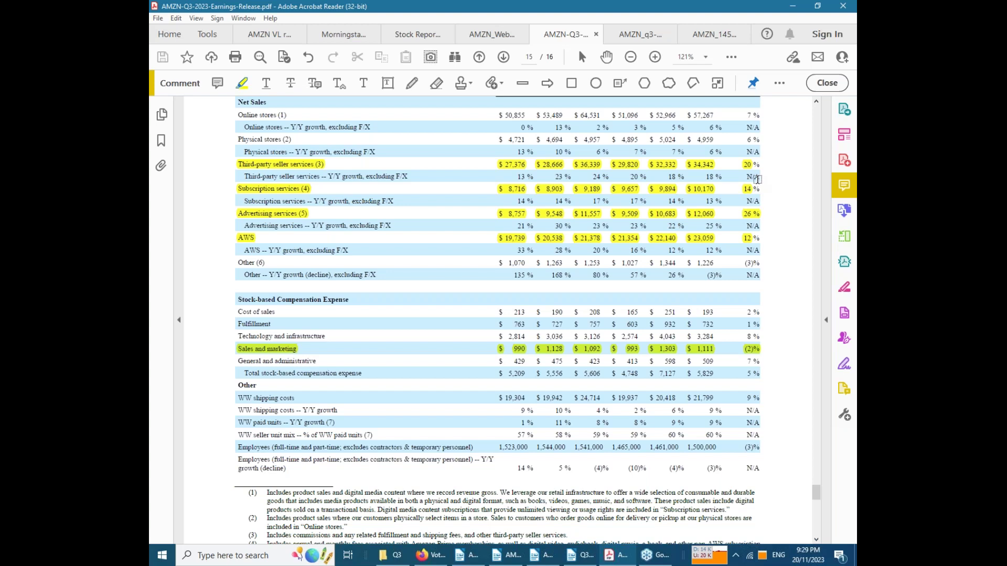
pyautogui.scroll(-15, 757, 179)
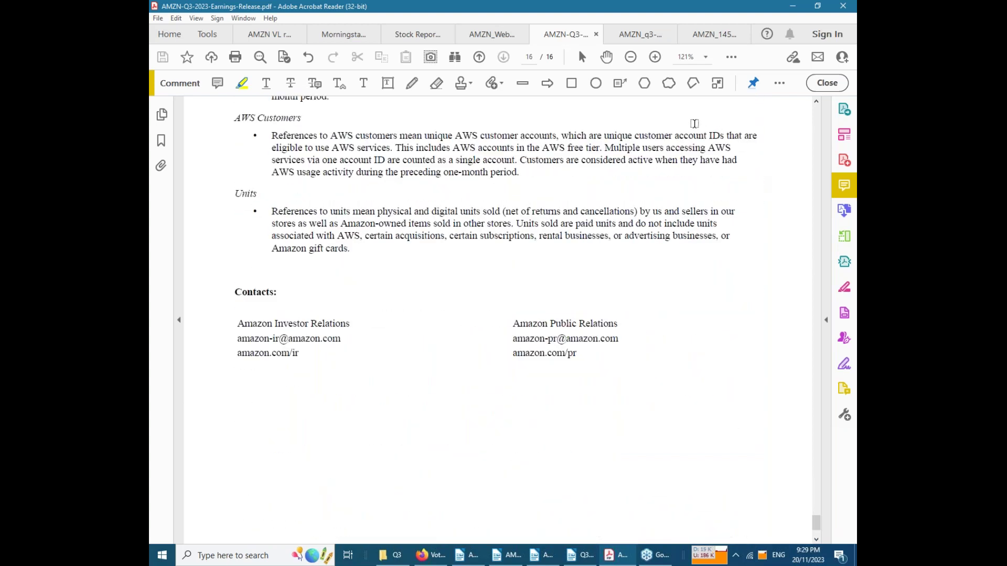
# Open the Q3 2023 analyst call transcript and look over the participants list and opening remarks
pyautogui.click(629, 36)
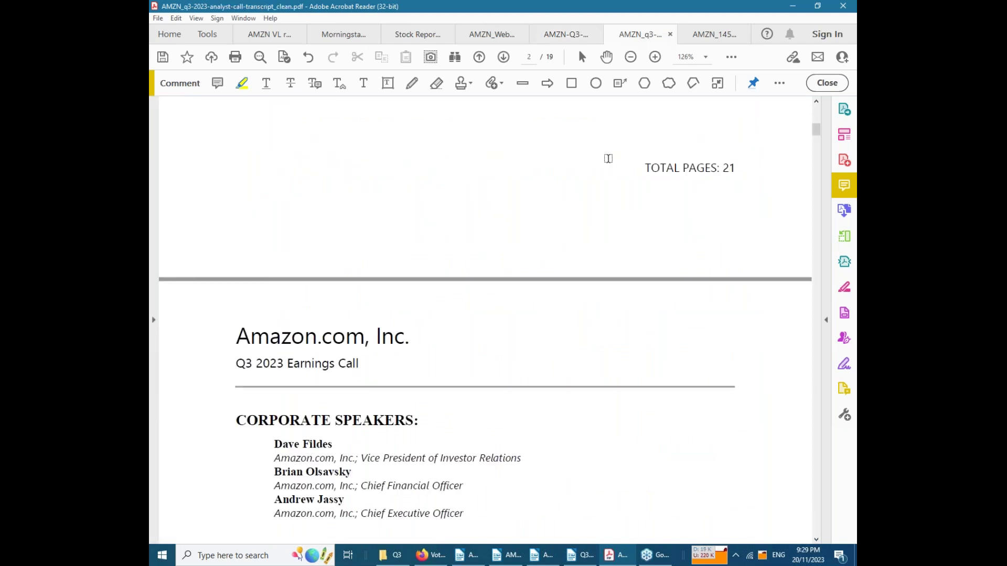
pyautogui.scroll(-10, 608, 159)
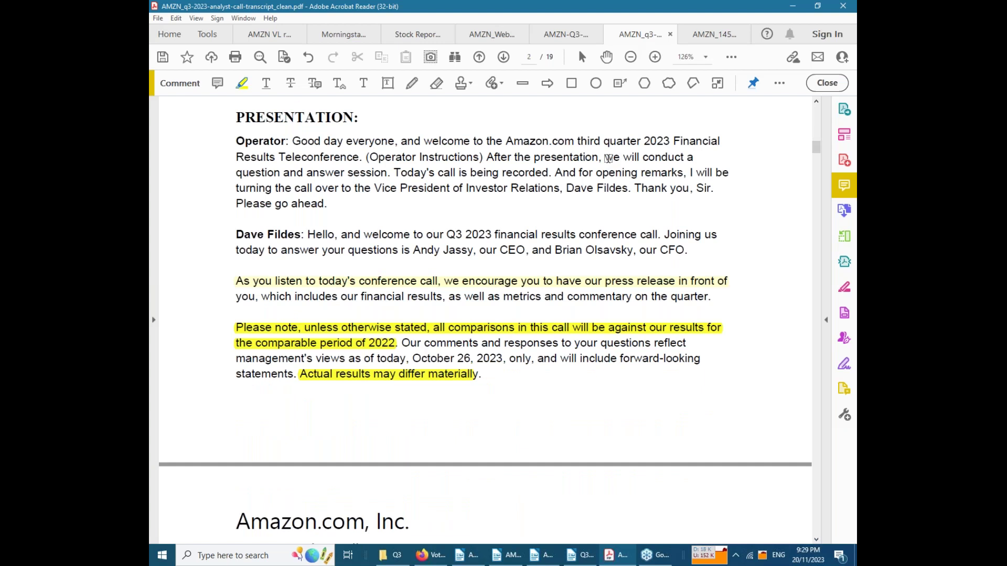
pyautogui.scroll(5, 609, 159)
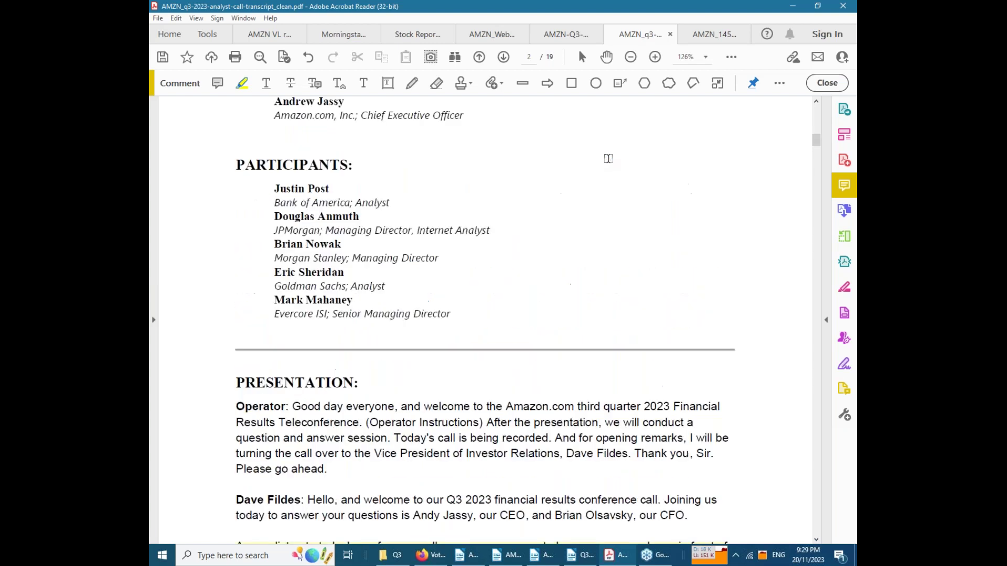
# Read the call transcript's speaker list, introductory disclaimers and the CEO's remarks on quarterly results and the regional fulfillment network
pyautogui.scroll(5, 609, 158)
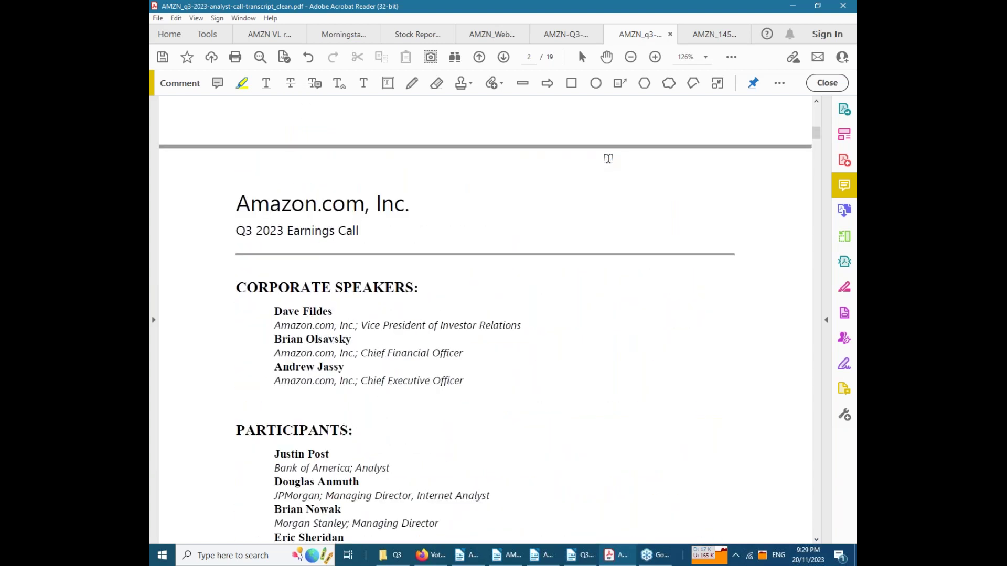
pyautogui.scroll(-12, 609, 158)
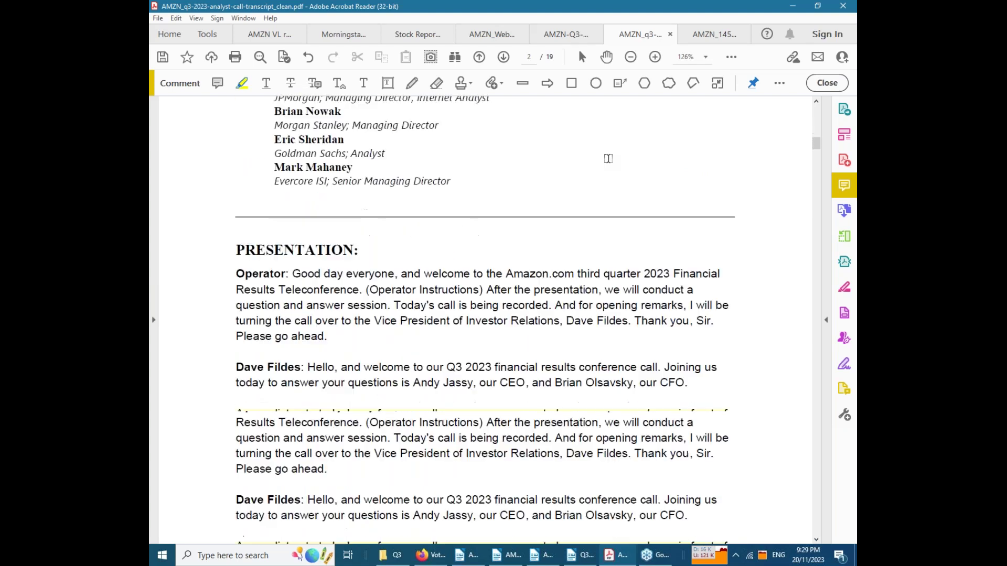
pyautogui.scroll(3, 608, 159)
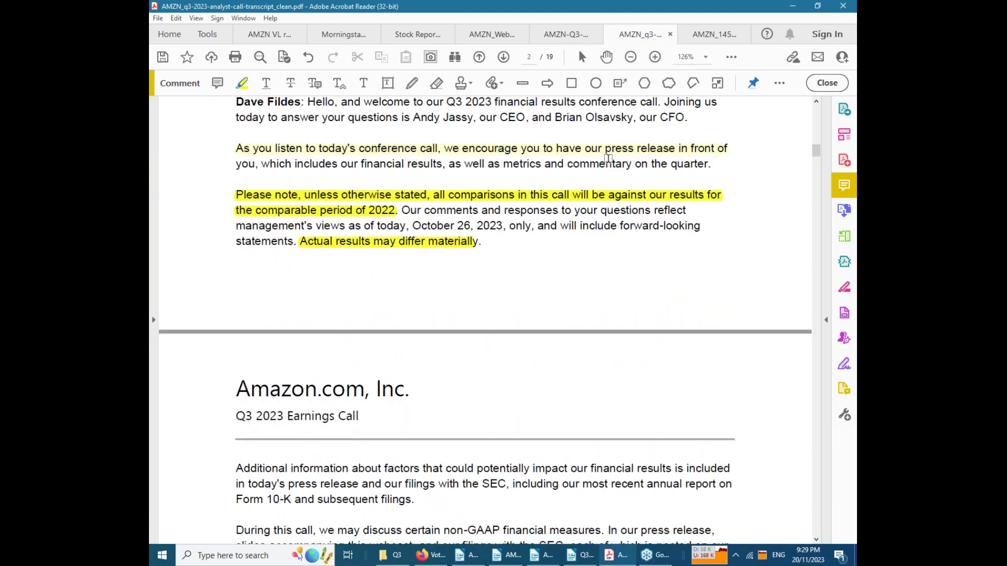
pyautogui.scroll(-15, 609, 158)
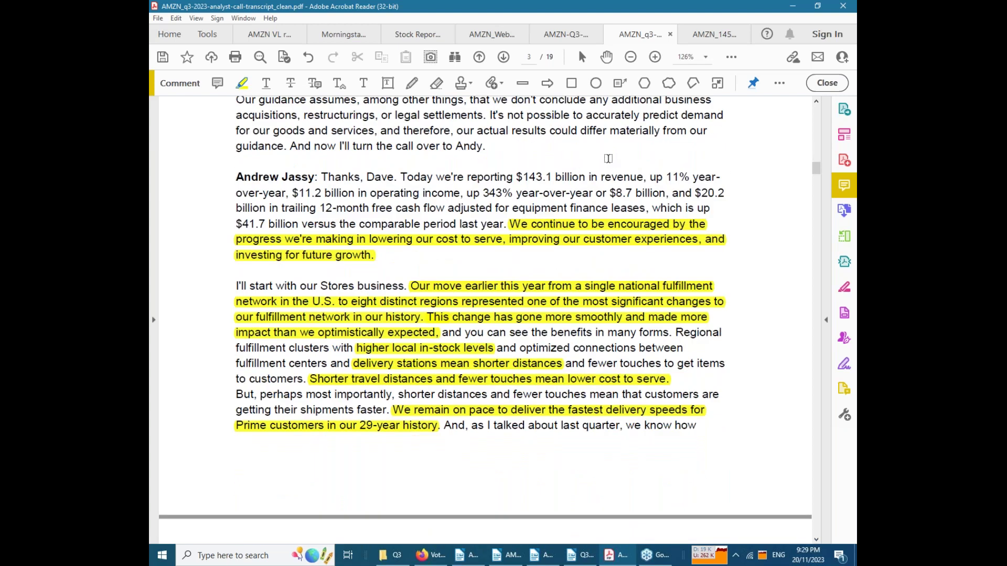
pyautogui.scroll(-6, 608, 158)
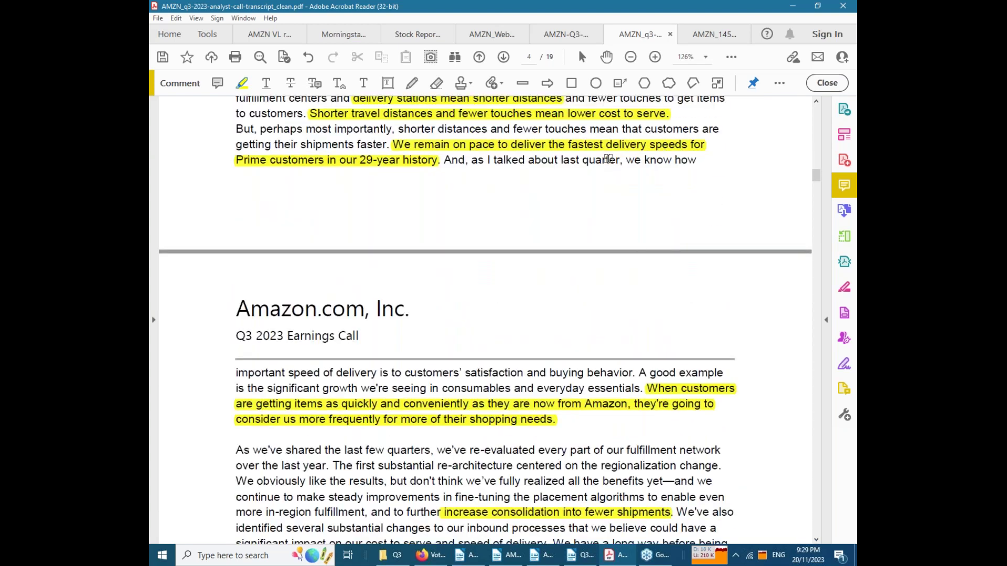
# Glance at Amazon's Stock Selection Guide, then open the Value Line report and review its projections, historical figures and analyst commentary
pyautogui.click(714, 34)
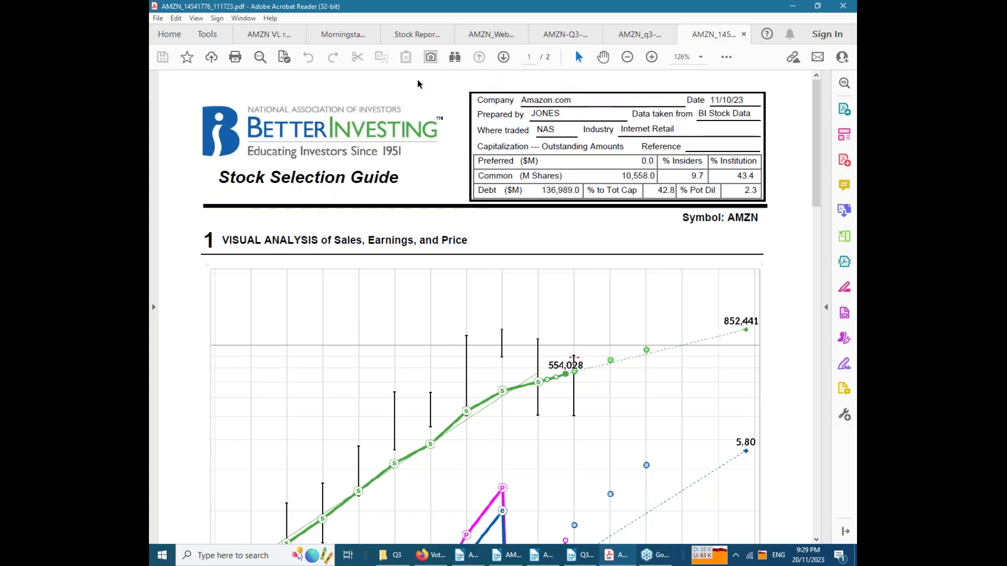
pyautogui.click(267, 41)
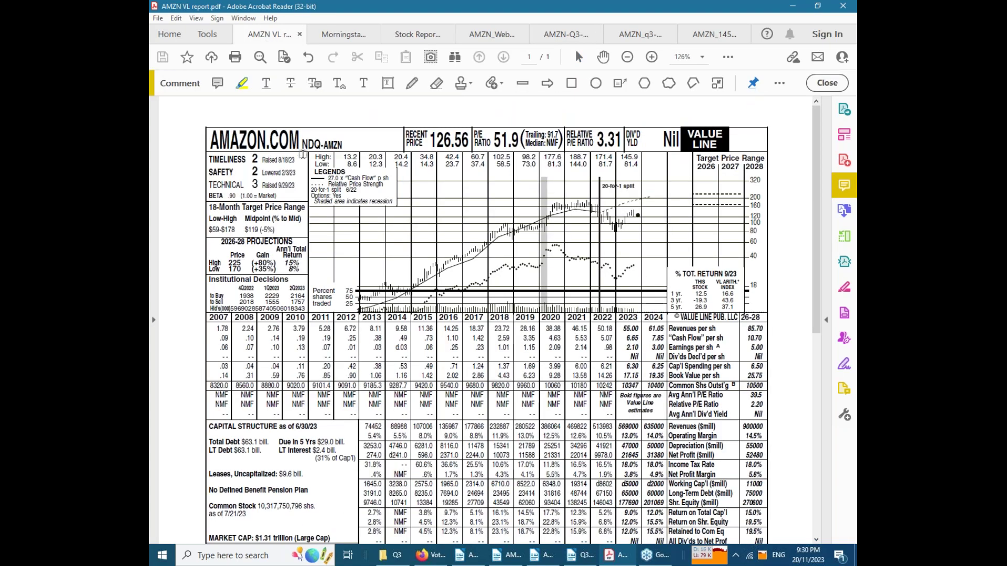
pyautogui.scroll(-3, 303, 155)
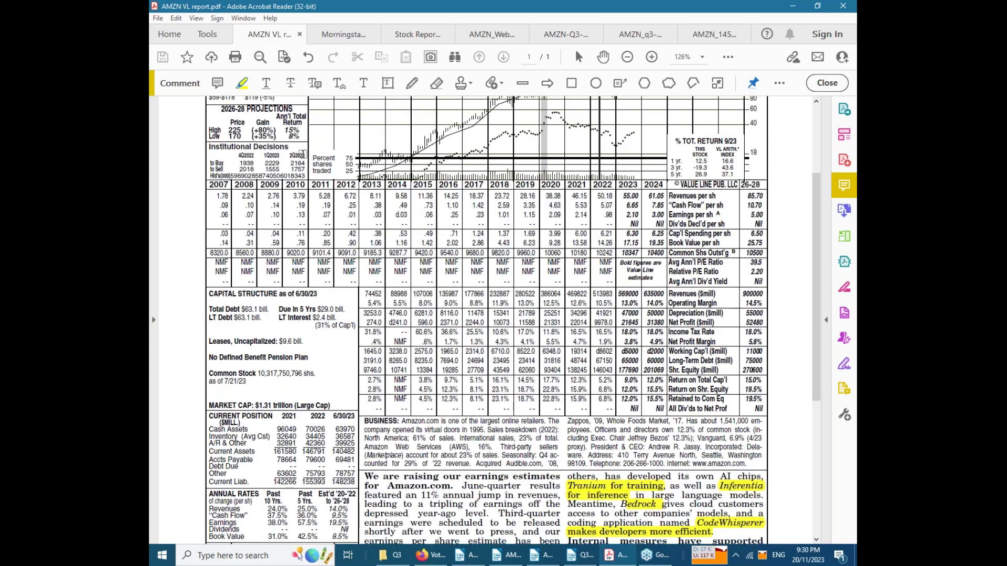
pyautogui.scroll(3, 303, 154)
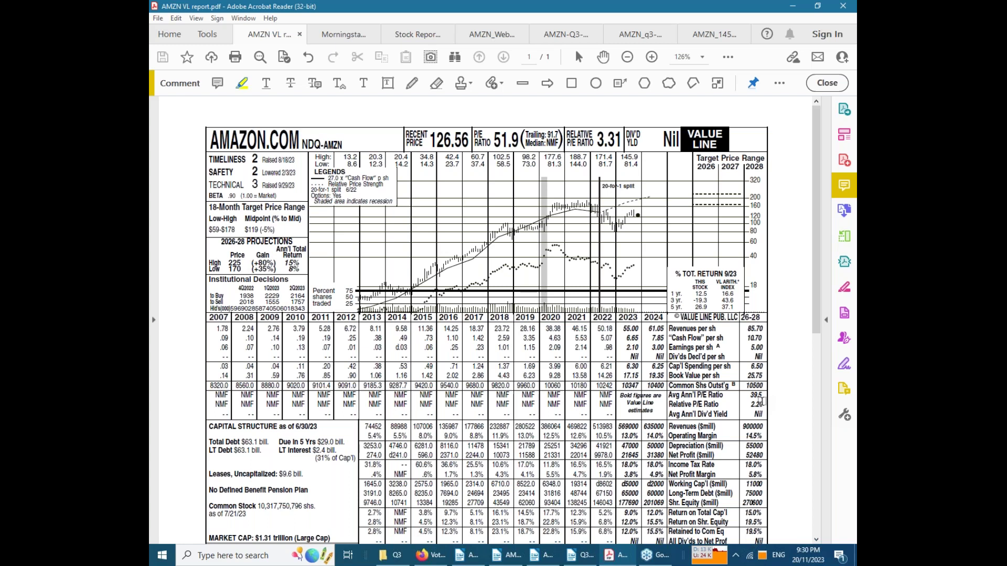
pyautogui.scroll(-3, 760, 401)
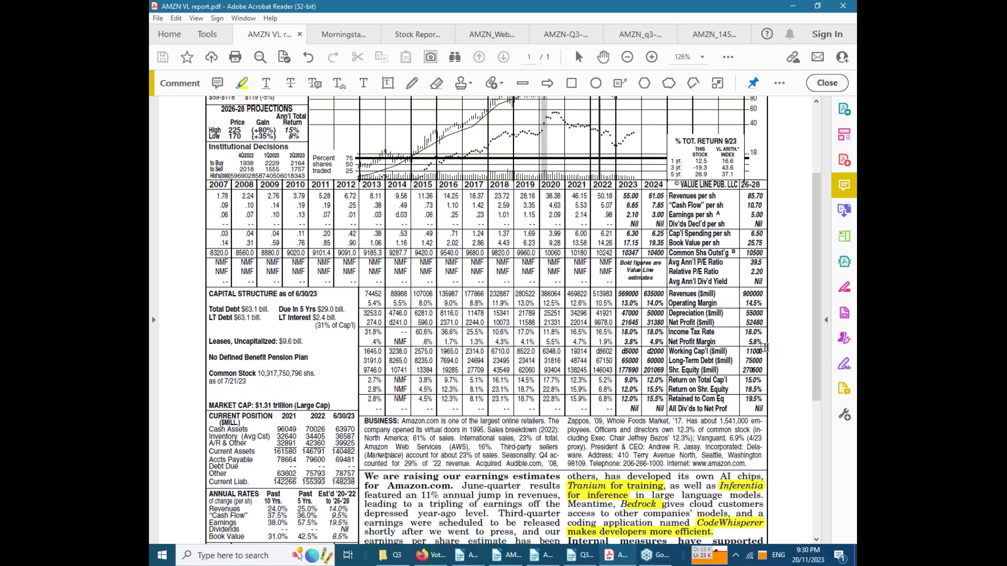
pyautogui.scroll(-3, 766, 347)
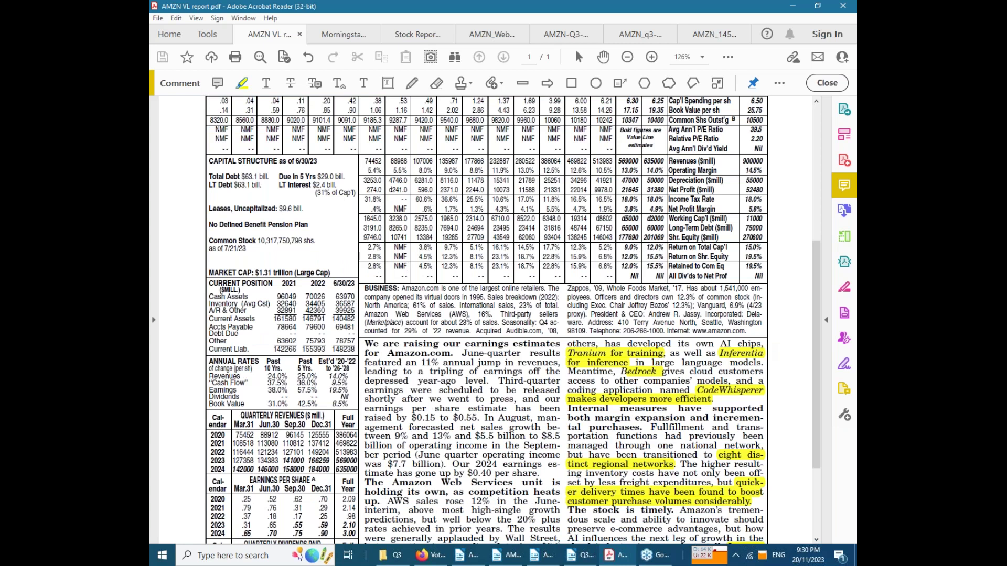
pyautogui.scroll(-3, 776, 345)
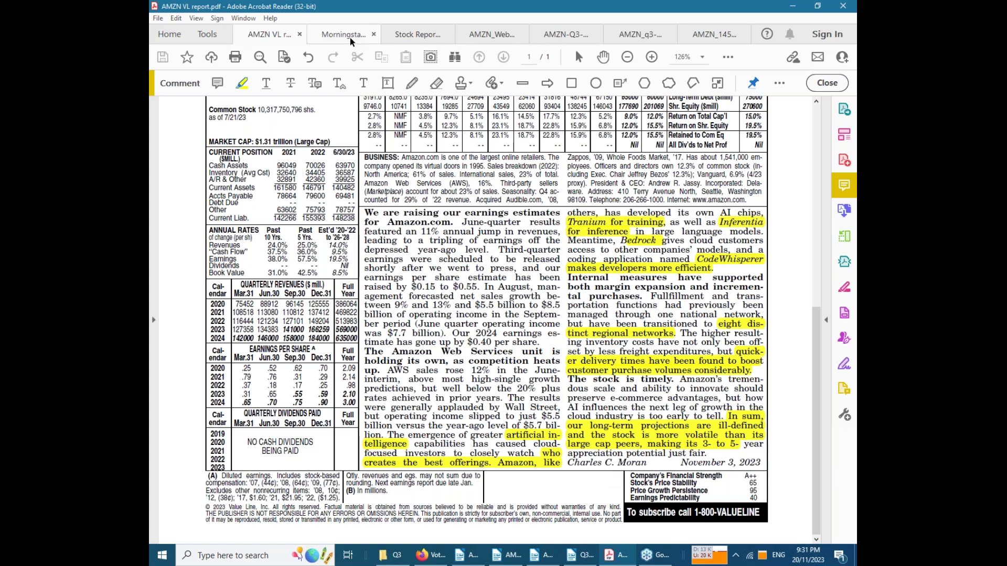
# Open the LSEG Stock Reports Plus report on Amazon and review its average score, indicator components and peer analysis
pyautogui.click(404, 36)
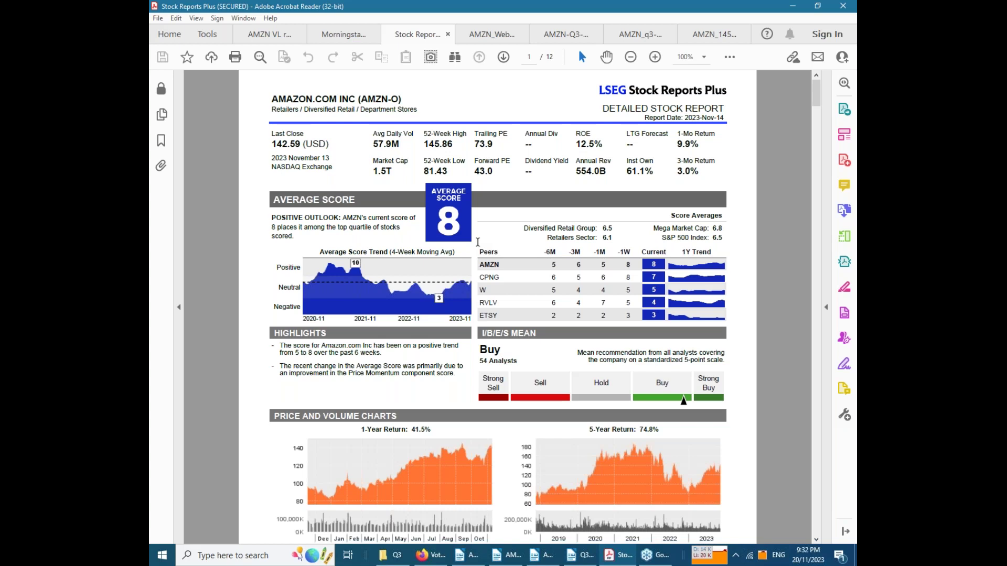
pyautogui.scroll(-15, 478, 242)
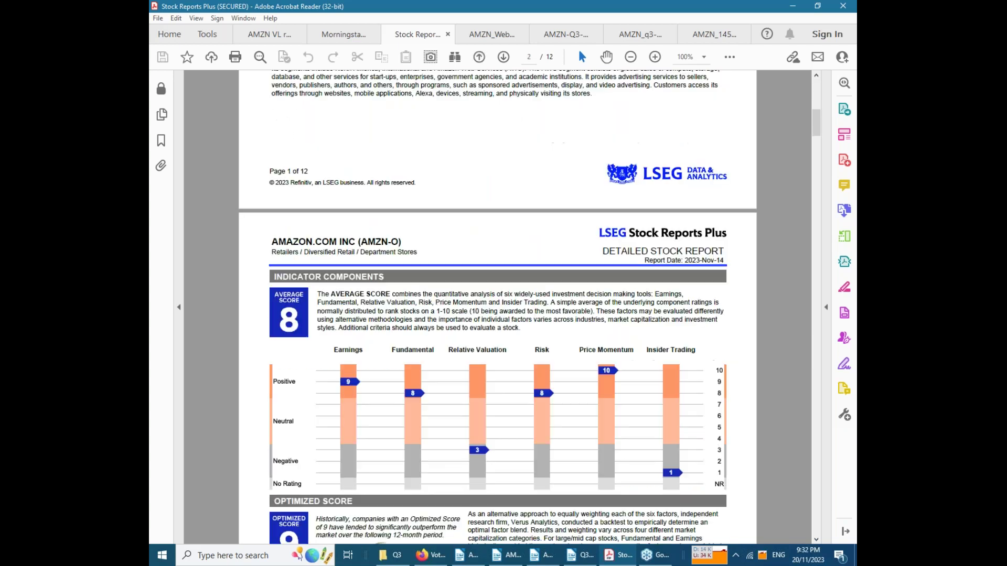
pyautogui.scroll(-8, 477, 307)
pyautogui.scroll(4, 478, 307)
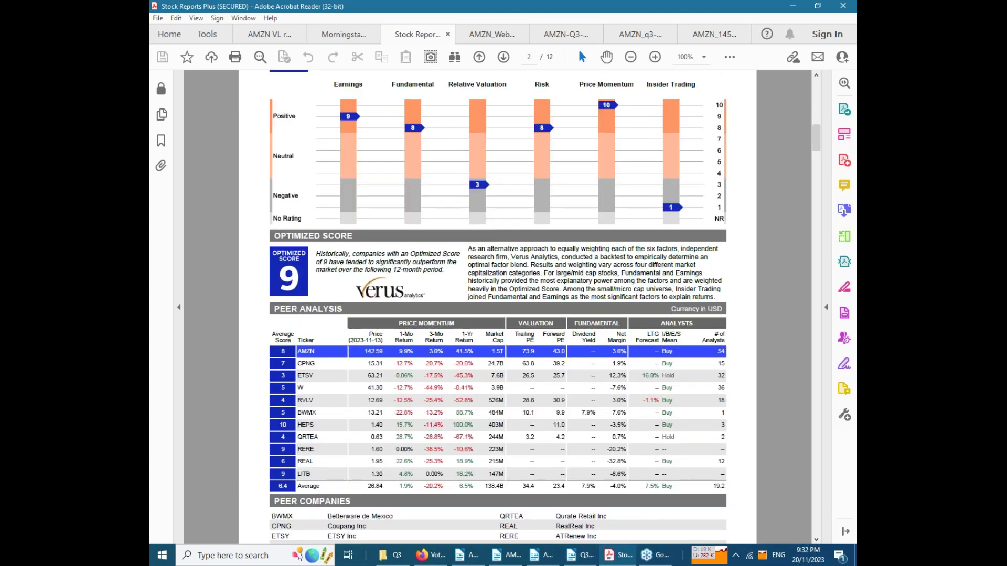
pyautogui.scroll(-8, 497, 307)
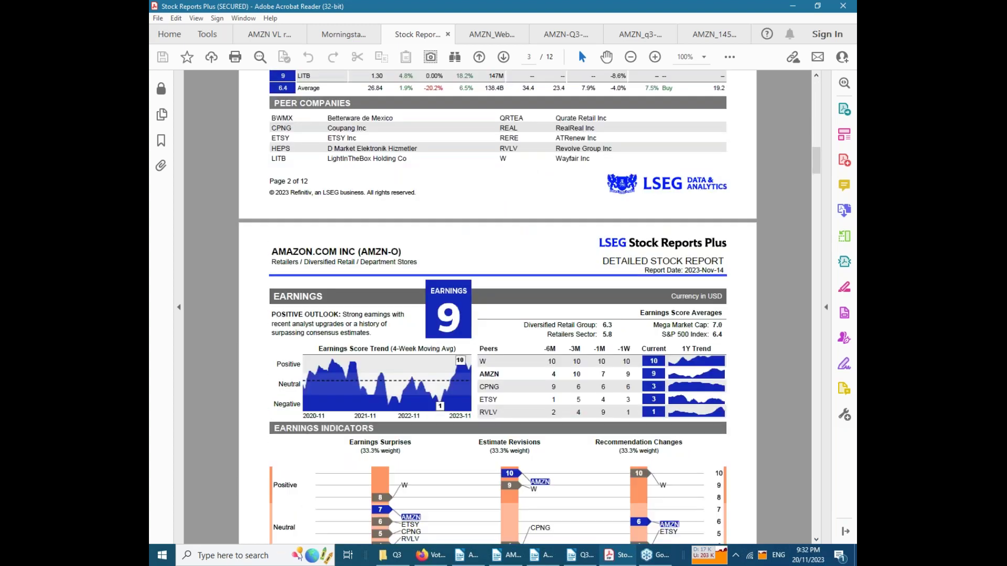
# Examine the stock report's earnings indicators, analyst price targets, fundamental score and relative valuation score
pyautogui.scroll(-3, 497, 307)
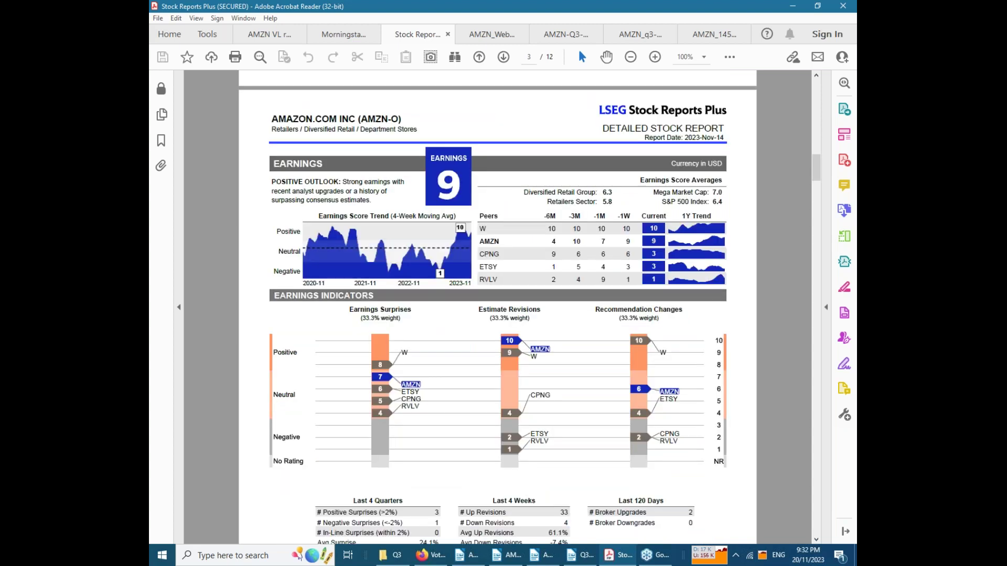
pyautogui.scroll(-15, 497, 307)
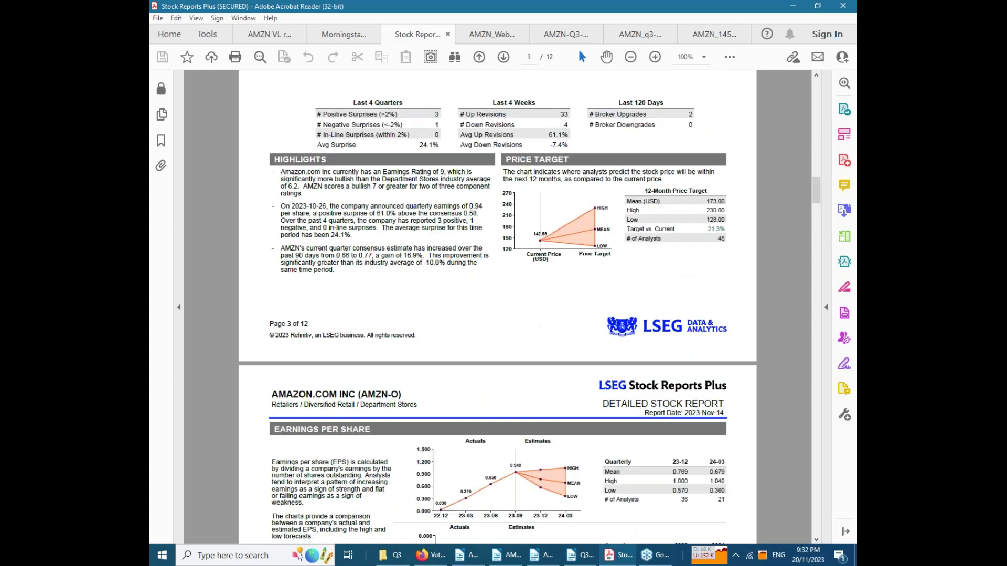
pyautogui.scroll(-12, 497, 307)
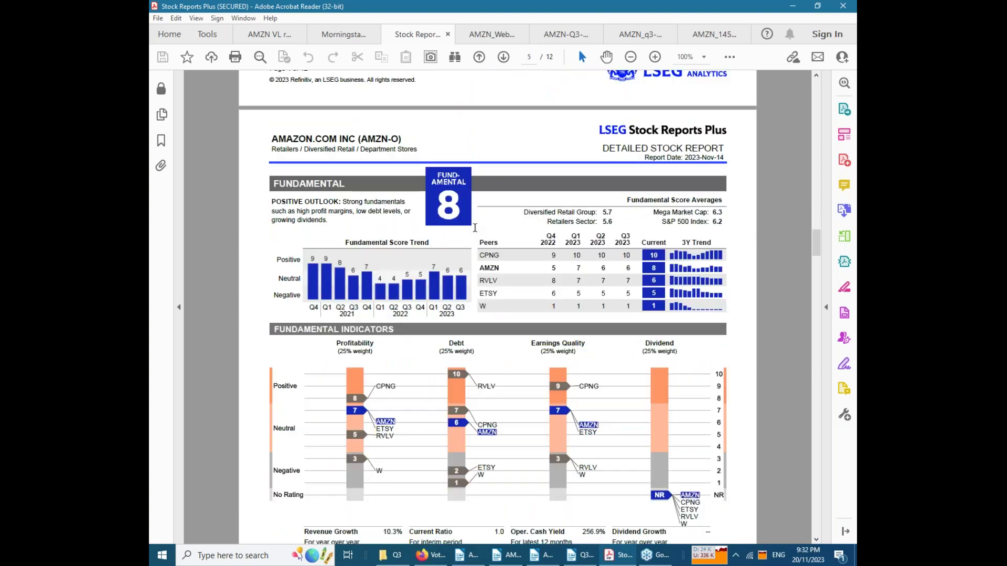
pyautogui.scroll(-12, 433, 202)
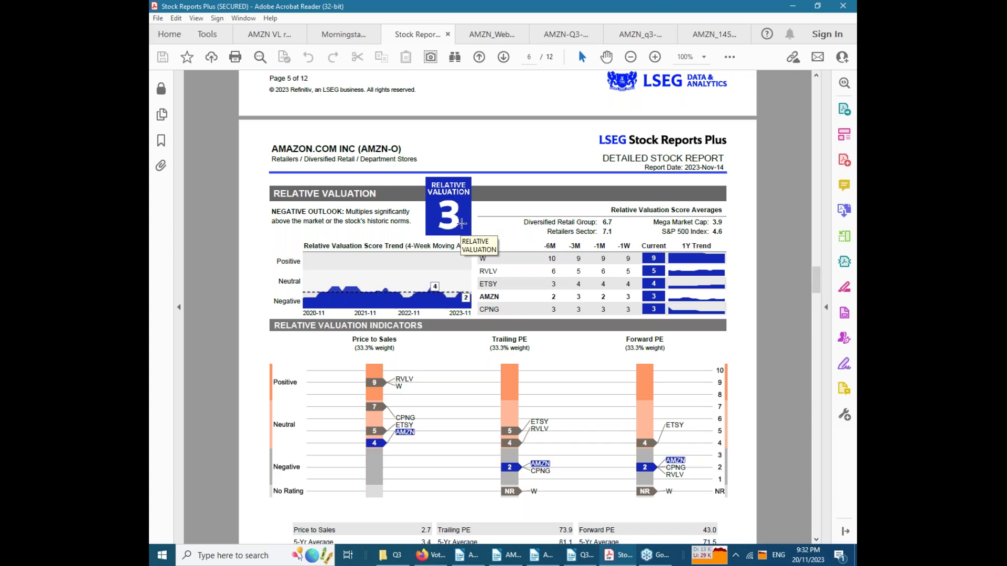
# Review the stock report's risk indicators, risk analysis against peers and price momentum score
pyautogui.scroll(-20, 462, 224)
pyautogui.scroll(-8, 459, 235)
pyautogui.scroll(6, 460, 235)
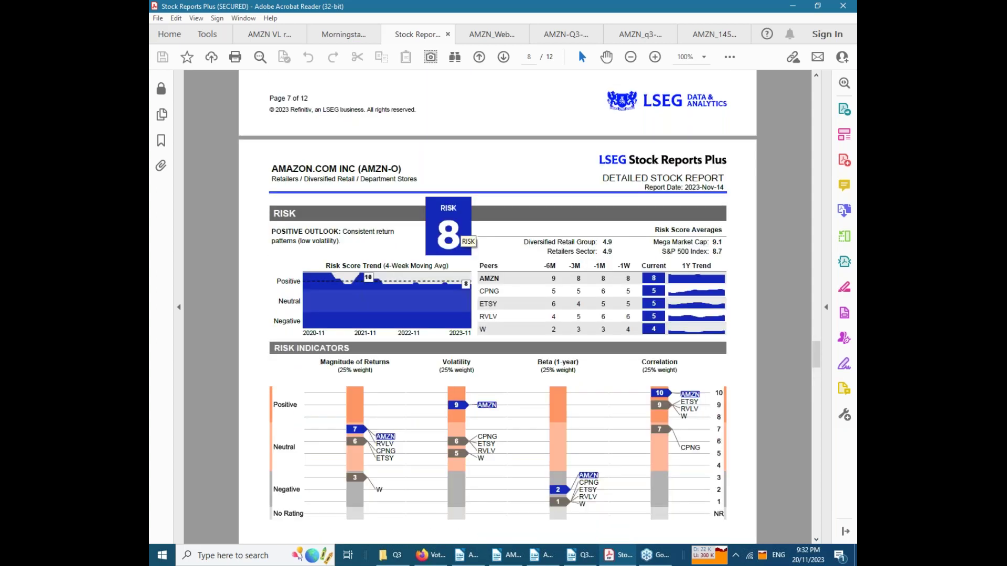
pyautogui.scroll(-12, 460, 237)
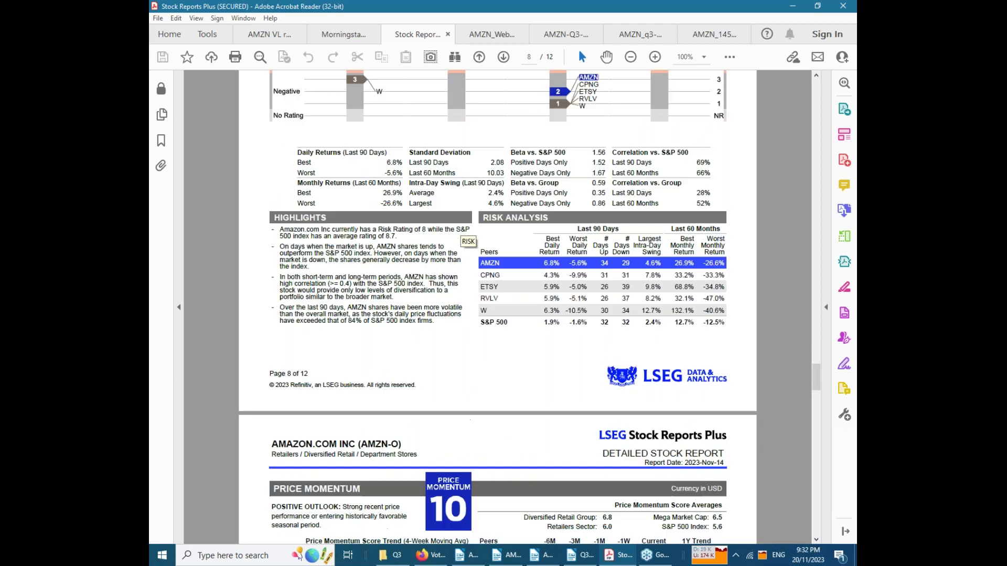
pyautogui.scroll(2, 460, 240)
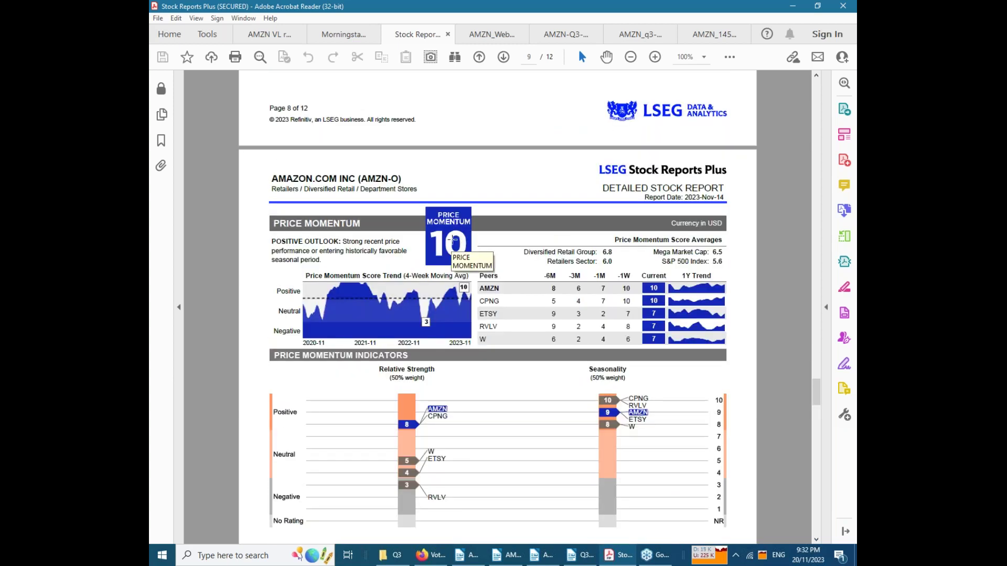
# Look over the price performance comparison with the NASDAQ 100 and the insider trading score, indicators and recent transactions
pyautogui.scroll(-15, 454, 240)
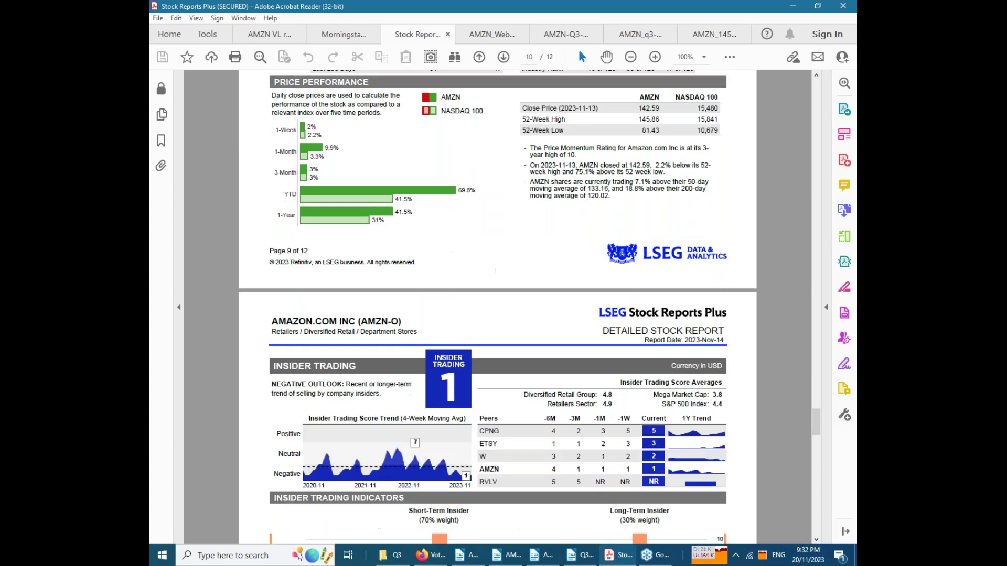
pyautogui.scroll(4, 455, 241)
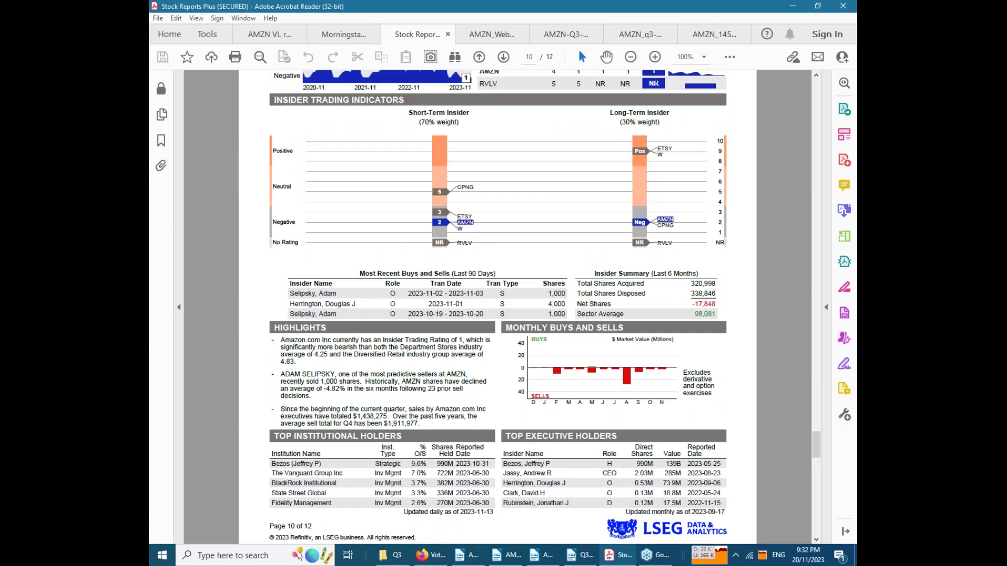
pyautogui.scroll(3, 498, 307)
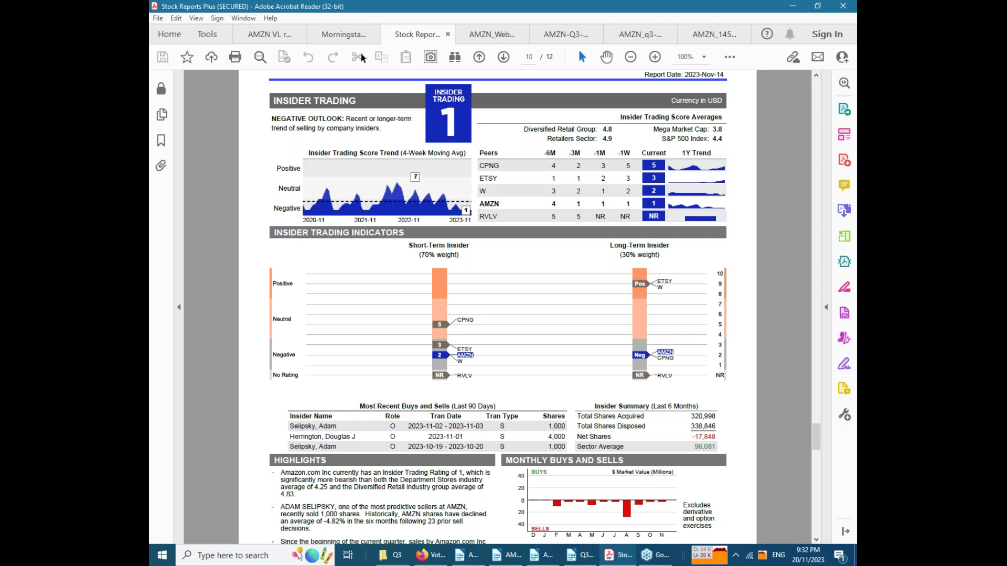
# Open the Morningstar Equity Analyst Report on Amazon and read the price versus fair value chart and the third-quarter analyst note
pyautogui.click(328, 44)
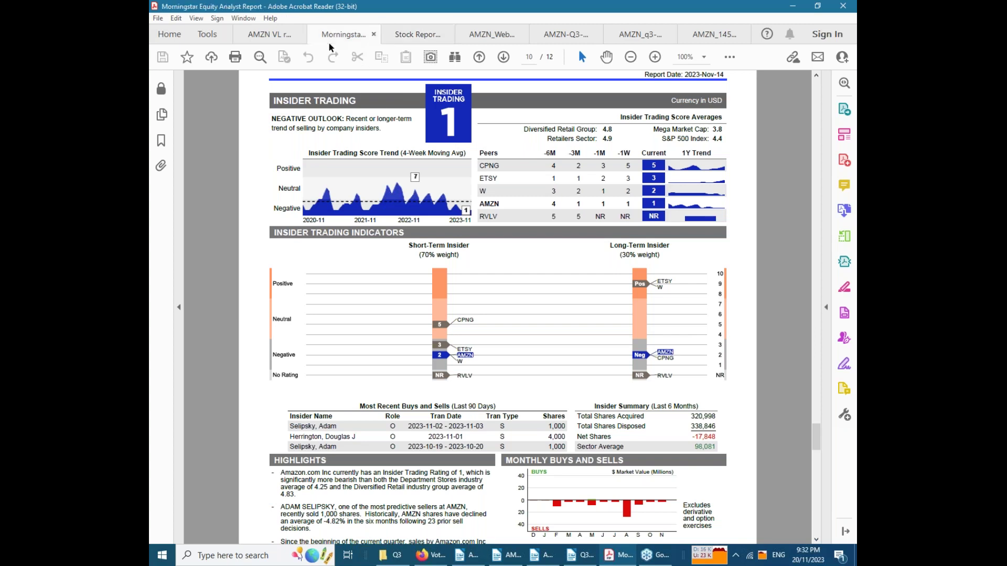
pyautogui.scroll(-3, 328, 43)
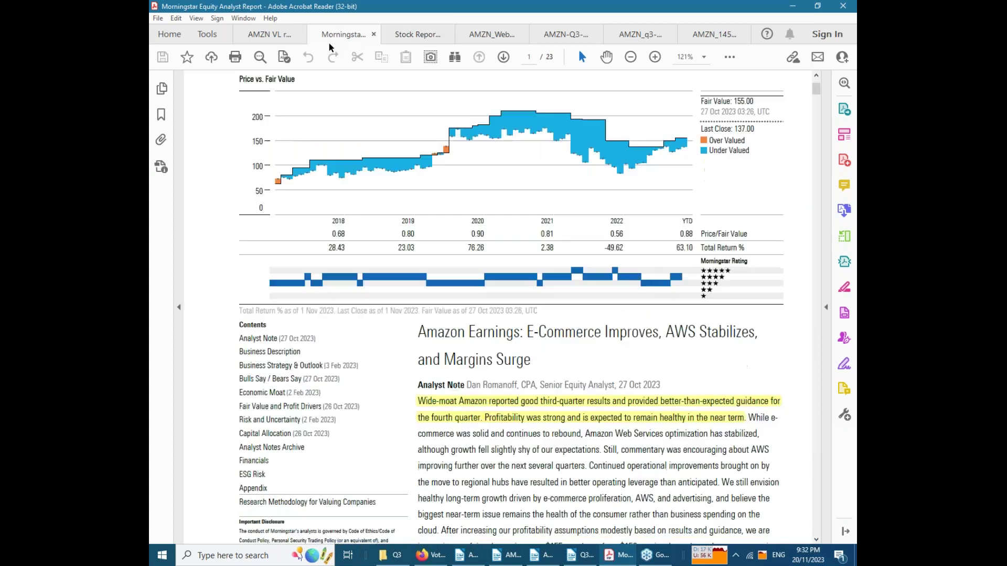
pyautogui.scroll(-3, 329, 47)
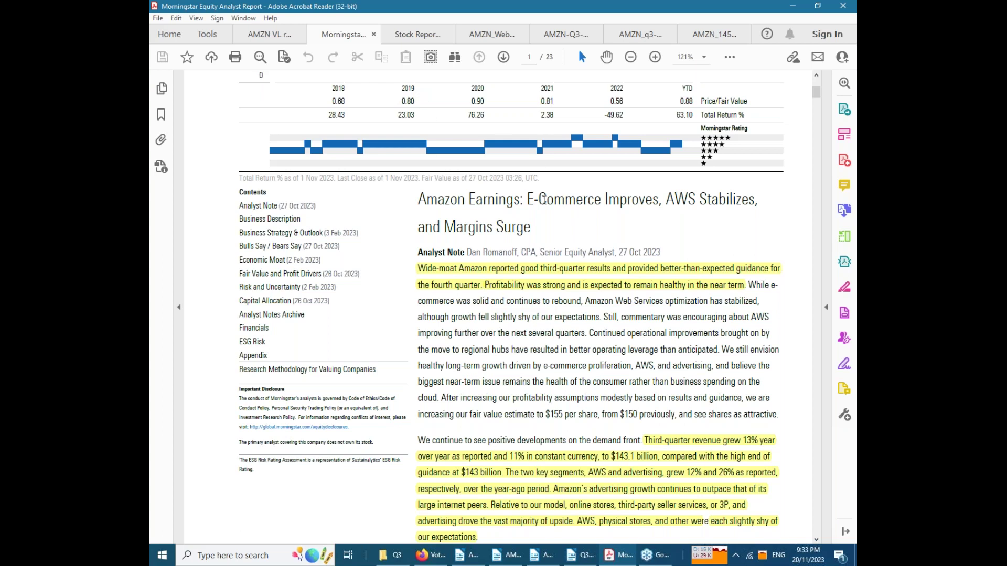
pyautogui.scroll(-5, 543, 199)
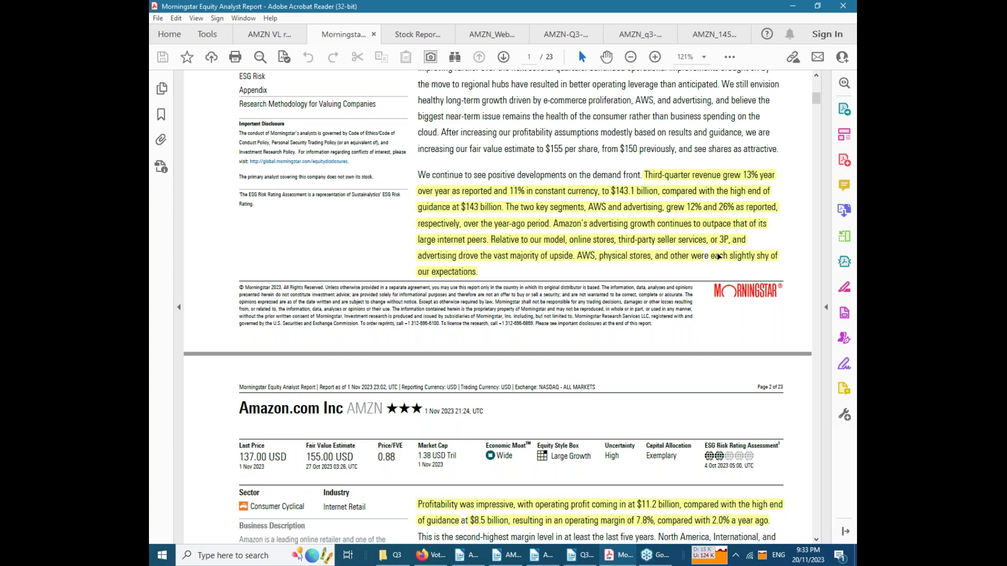
pyautogui.scroll(-3, 718, 257)
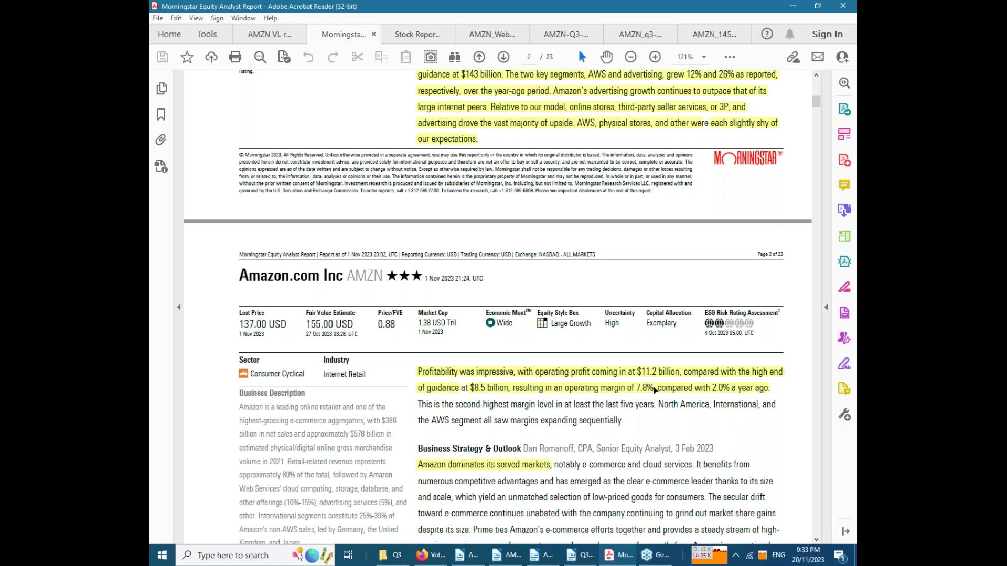
# Read Morningstar's Business Strategy & Outlook and Bulls Say sections, continuing to the competitor fair value comparison
pyautogui.scroll(-3, 653, 386)
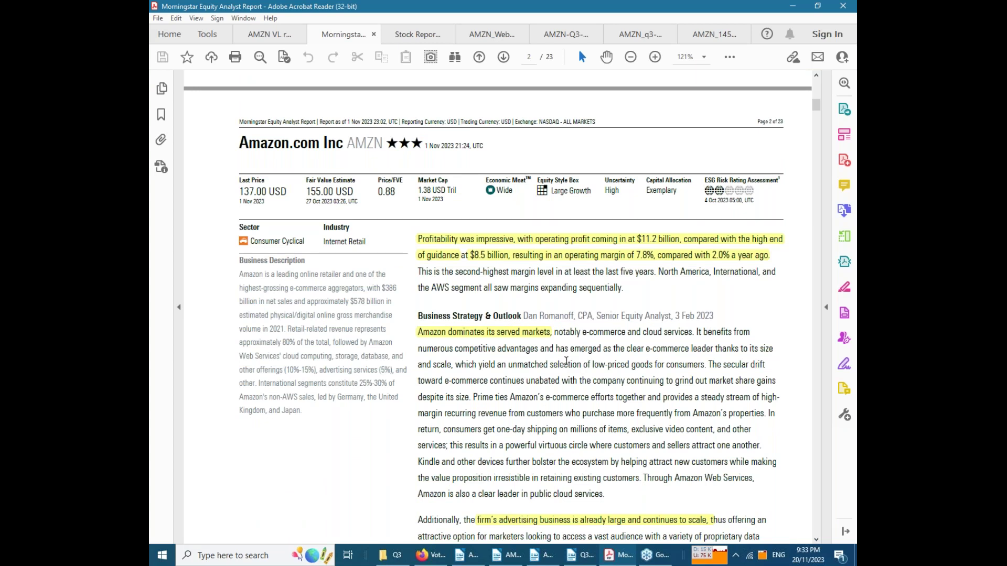
pyautogui.scroll(-3, 567, 361)
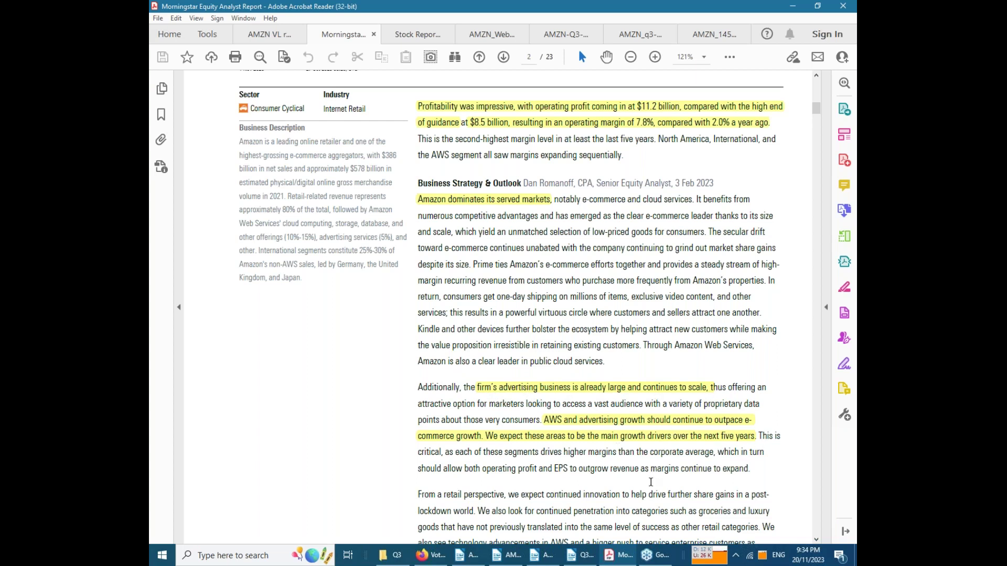
pyautogui.scroll(-5, 548, 504)
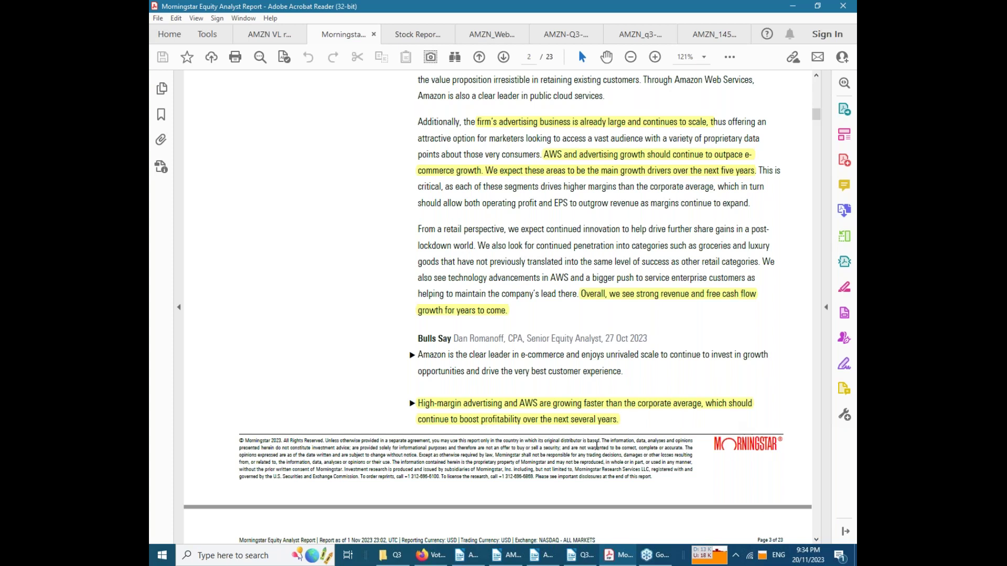
pyautogui.scroll(-5, 597, 446)
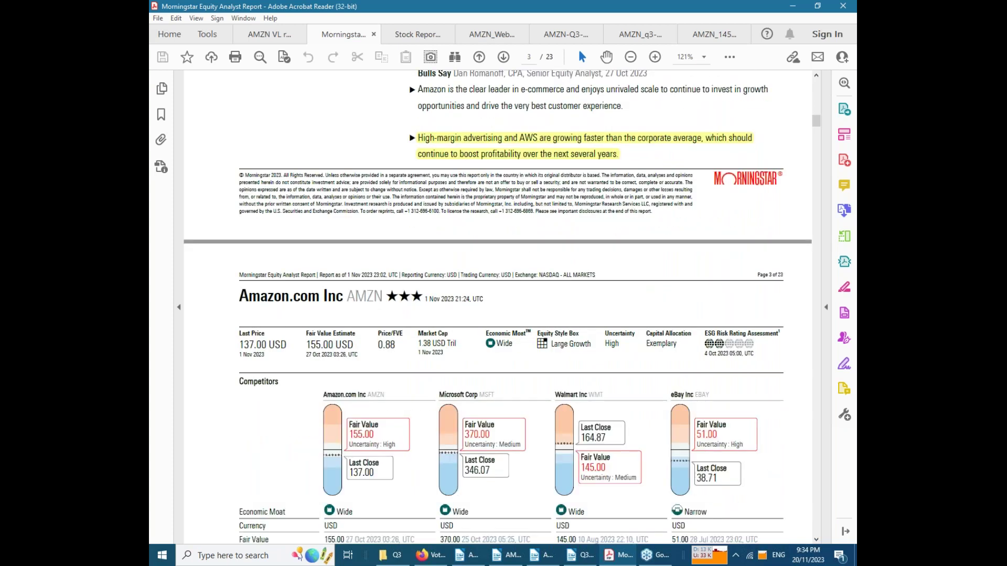
# Read Morningstar's competitor comparison table, the Bears Say points and the Economic Moat analysis of Amazon
pyautogui.scroll(-5, 592, 428)
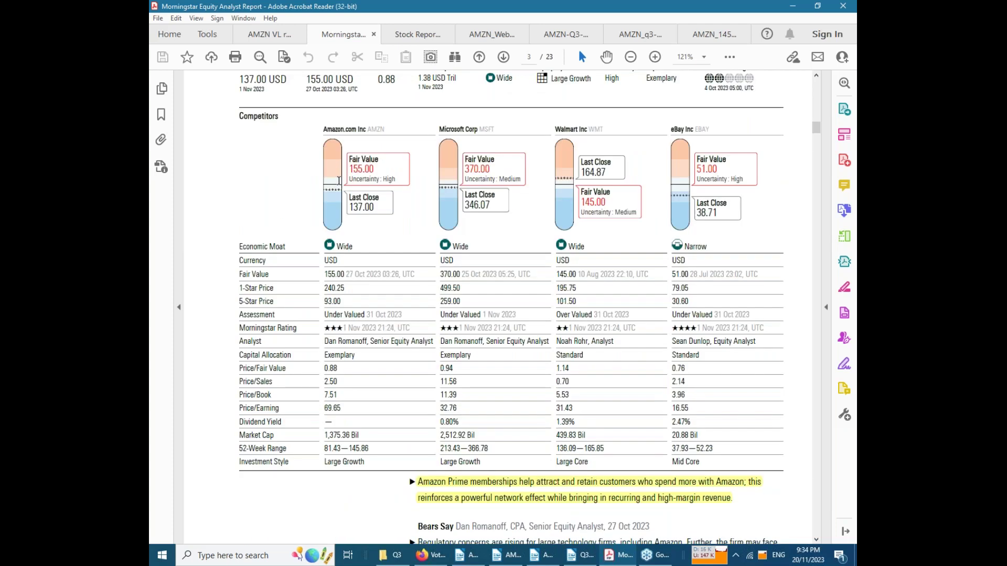
pyautogui.scroll(-3, 504, 307)
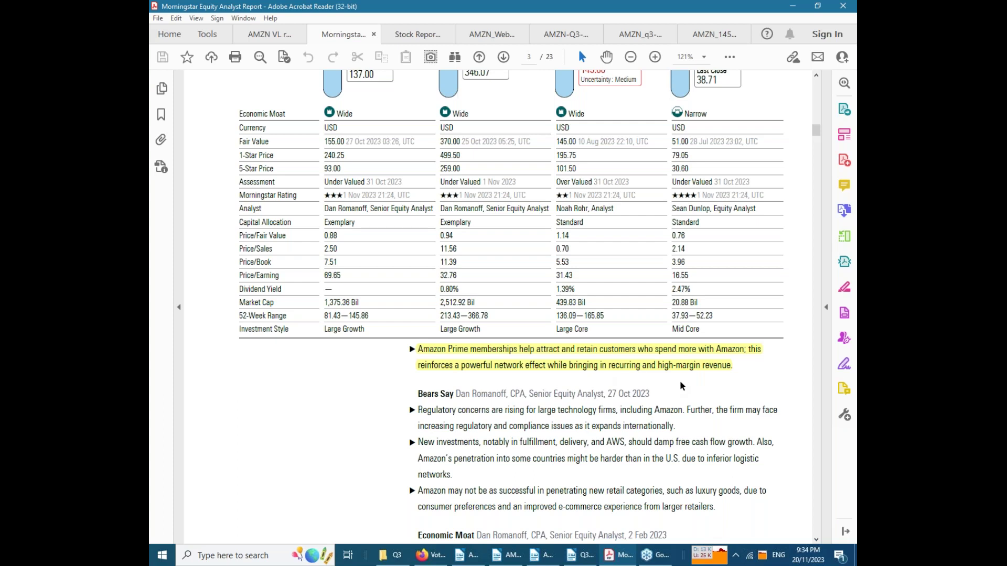
pyautogui.scroll(-5, 679, 386)
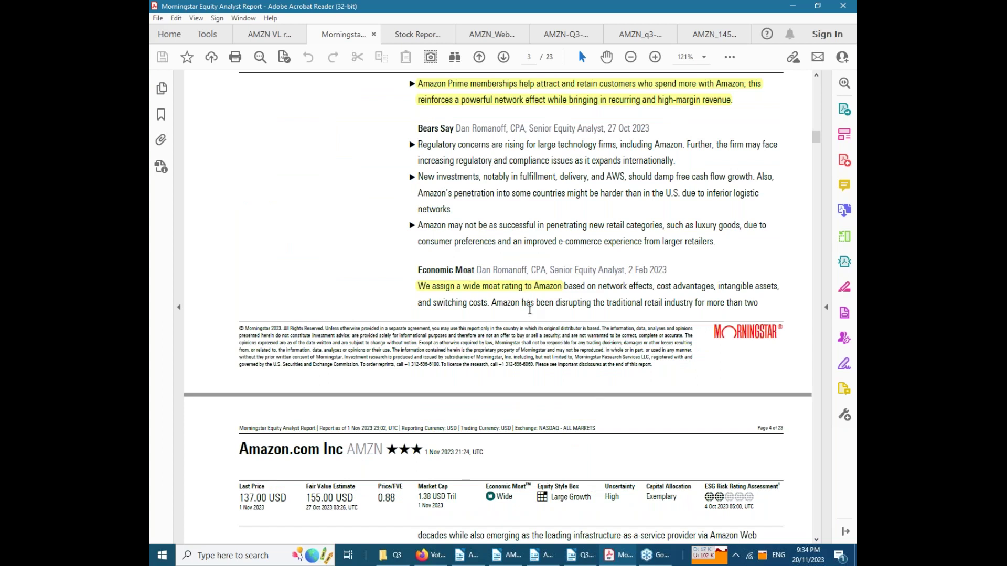
pyautogui.scroll(-10, 530, 309)
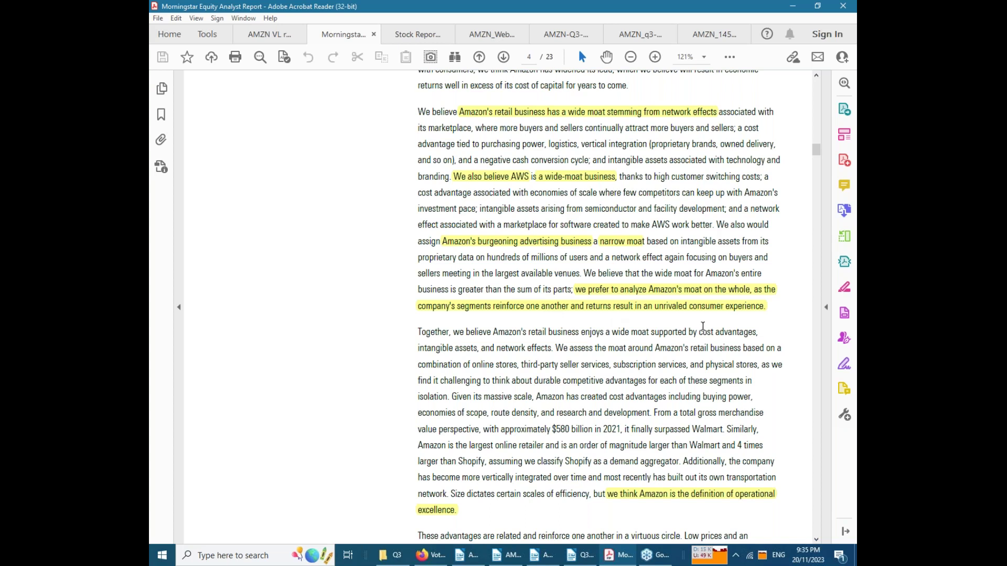
pyautogui.scroll(-3, 656, 333)
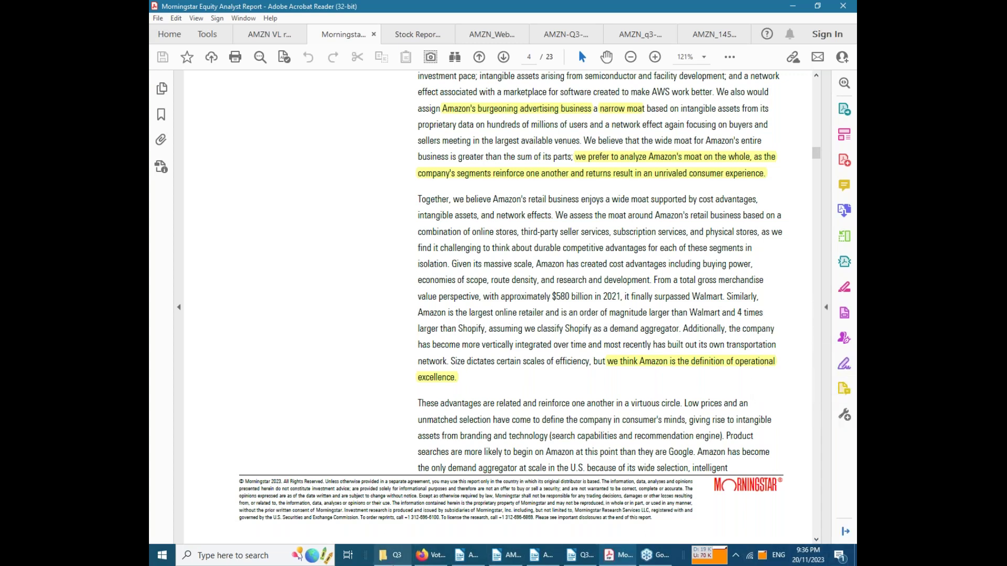
# Switch to the browser's Quarterly PERT Report for AMZN Q3 and look over its company details and SSG growth projections
pyautogui.moveTo(429, 563)
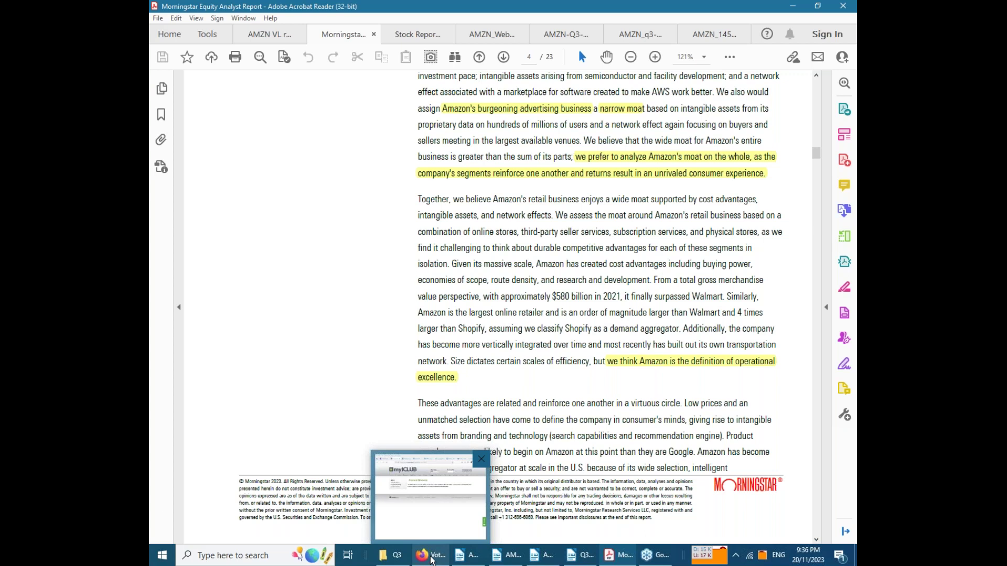
pyautogui.click(431, 561)
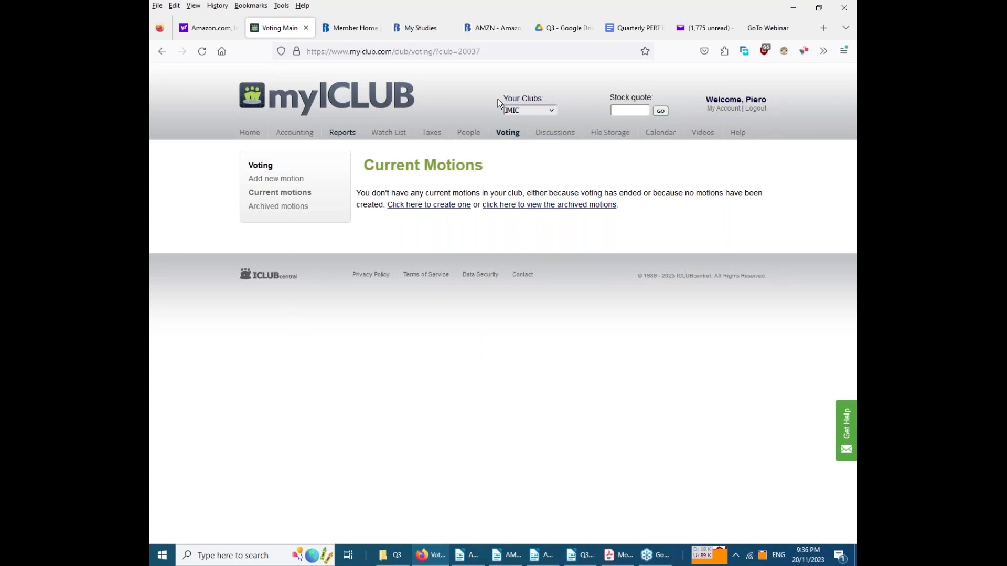
pyautogui.click(633, 33)
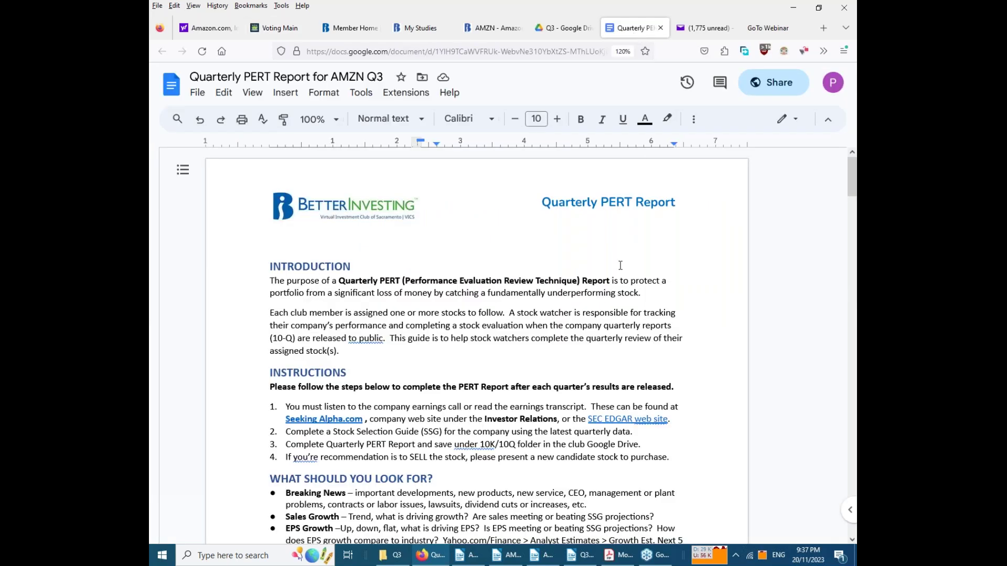
pyautogui.scroll(-12, 620, 265)
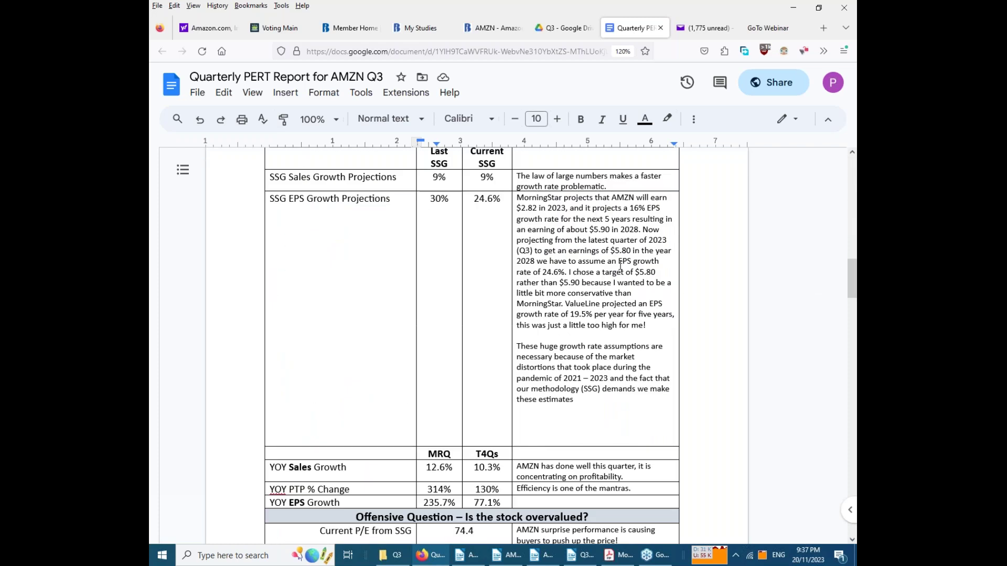
pyautogui.scroll(8, 621, 265)
pyautogui.scroll(-5, 621, 266)
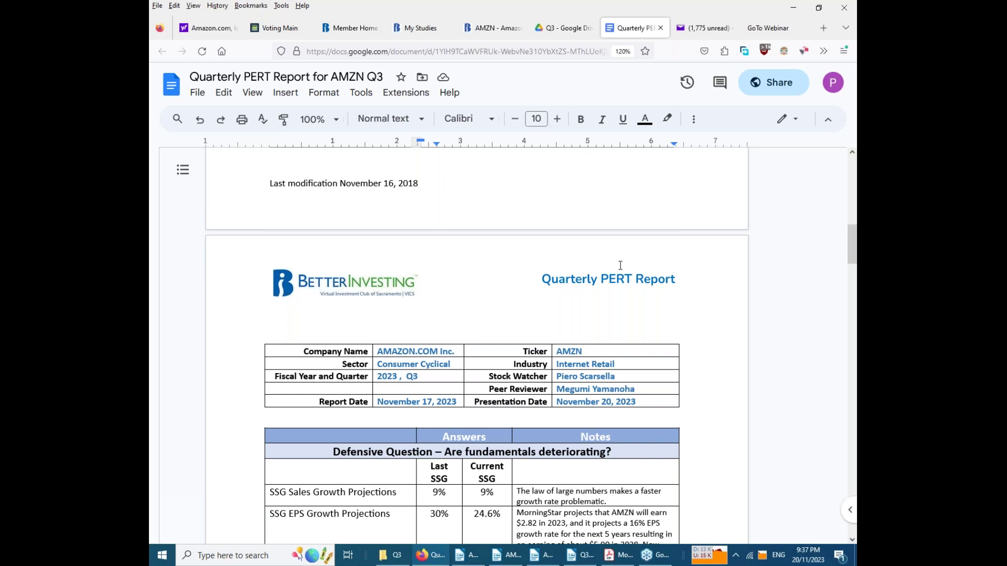
pyautogui.scroll(-20, 621, 266)
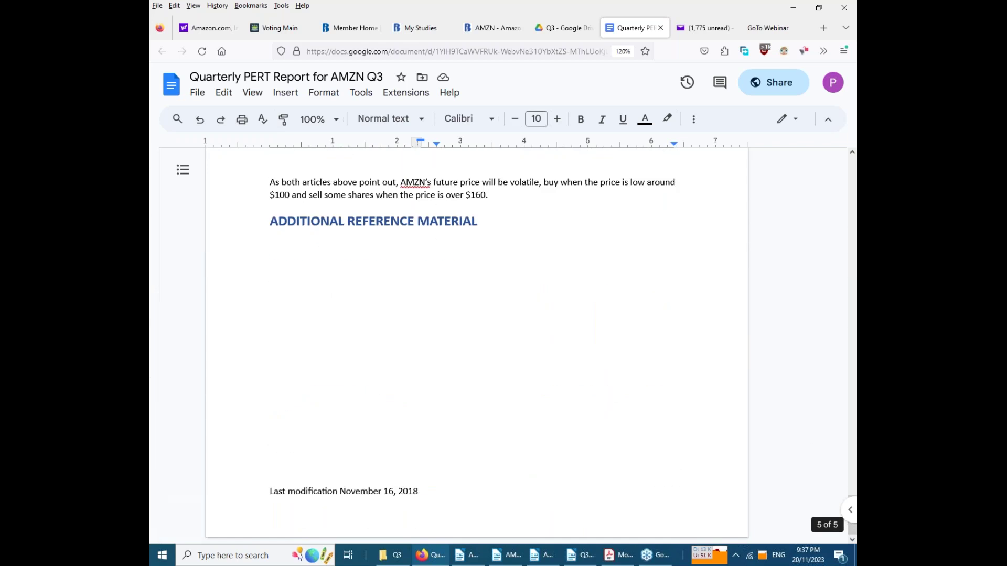
# Review the PERT report's fund letter and ValueLine excerpts, the 10-Q risk and guidance notes, other news and the recommendation
pyautogui.scroll(5, 476, 346)
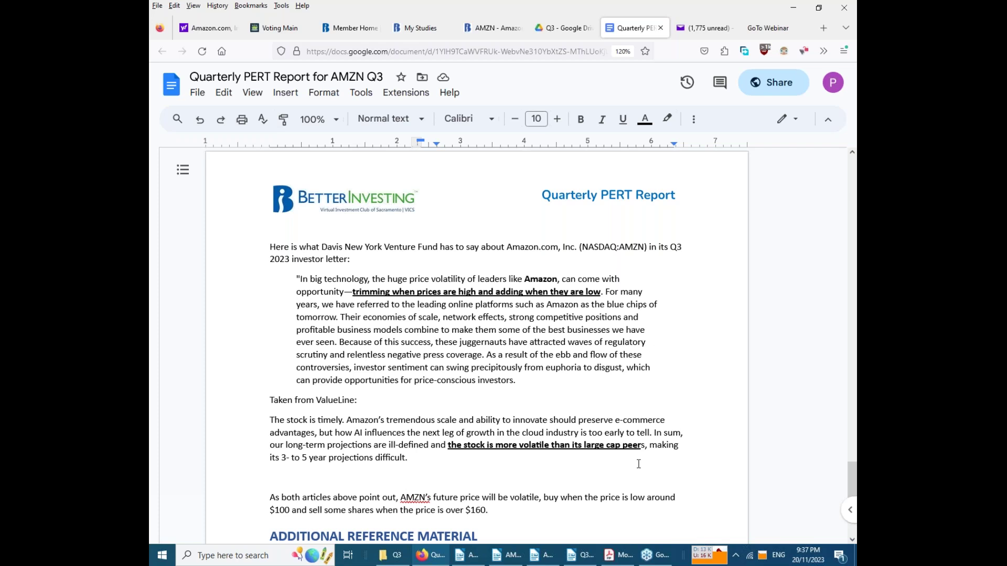
pyautogui.scroll(5, 639, 464)
pyautogui.scroll(5, 476, 347)
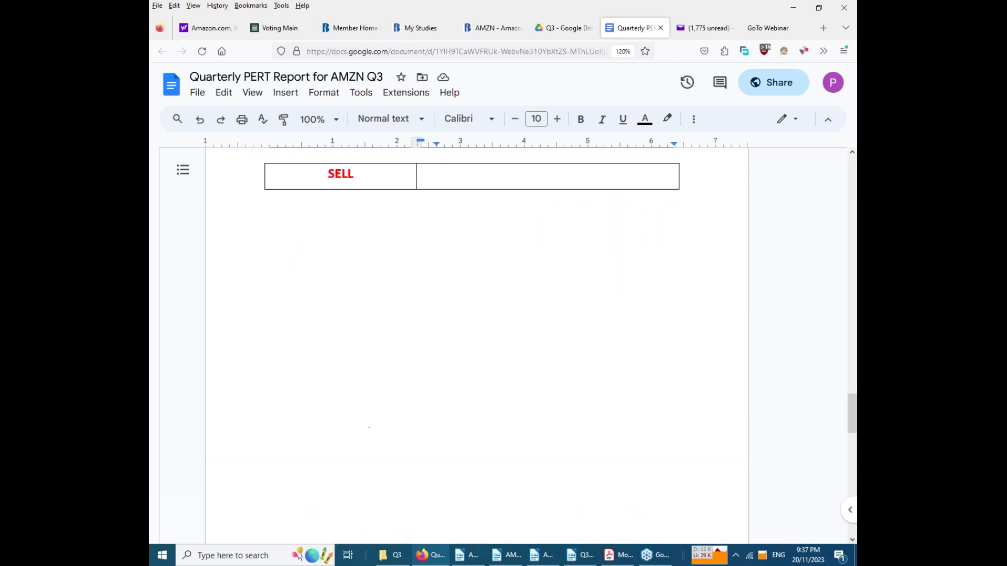
pyautogui.scroll(5, 472, 347)
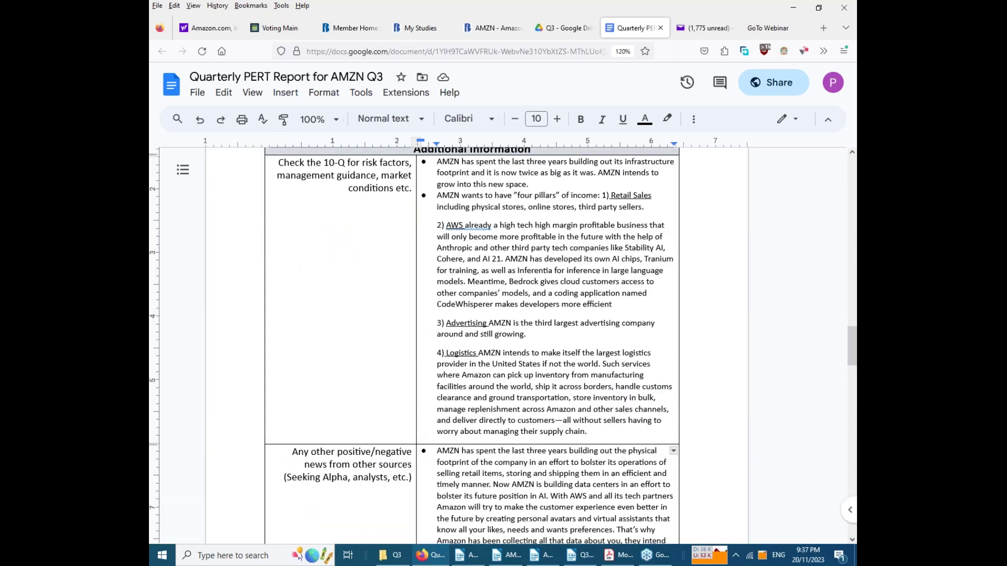
pyautogui.scroll(-5, 472, 346)
pyautogui.scroll(5, 472, 346)
pyautogui.scroll(-5, 472, 347)
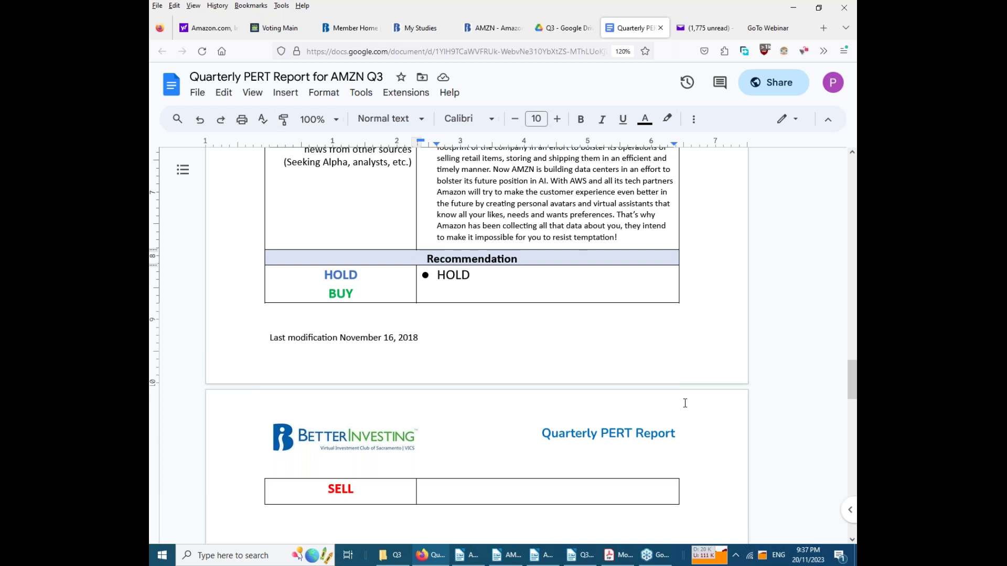
pyautogui.scroll(5, 685, 403)
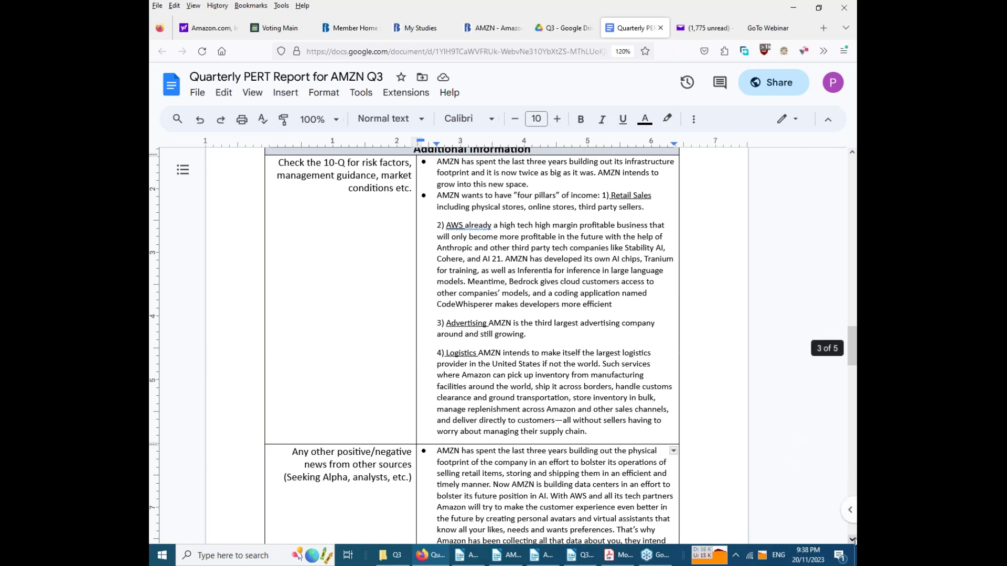
pyautogui.scroll(-3, 853, 543)
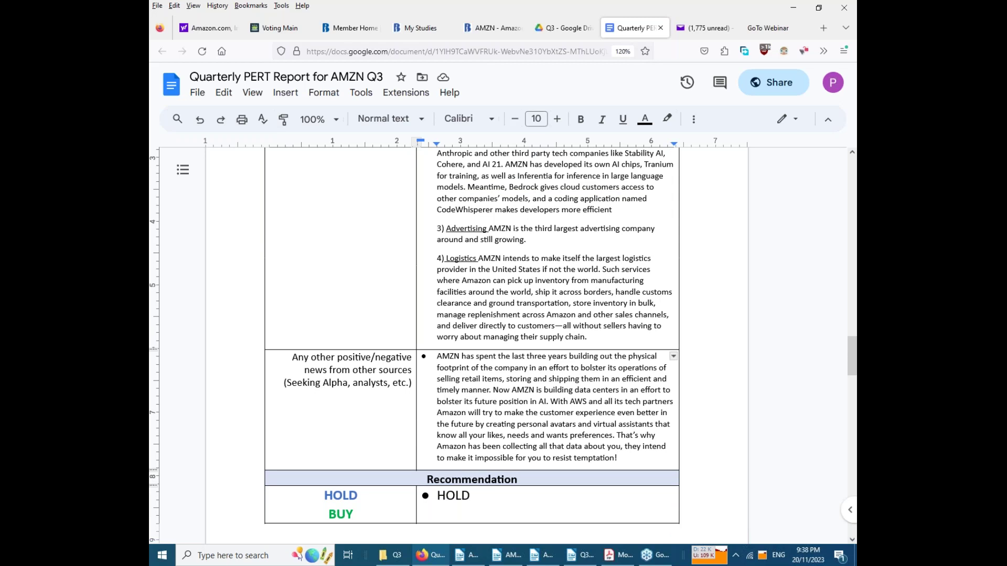
# Open the Amazon SSGPlus study and look over its price earnings history and the risk and reward zoning
pyautogui.click(487, 28)
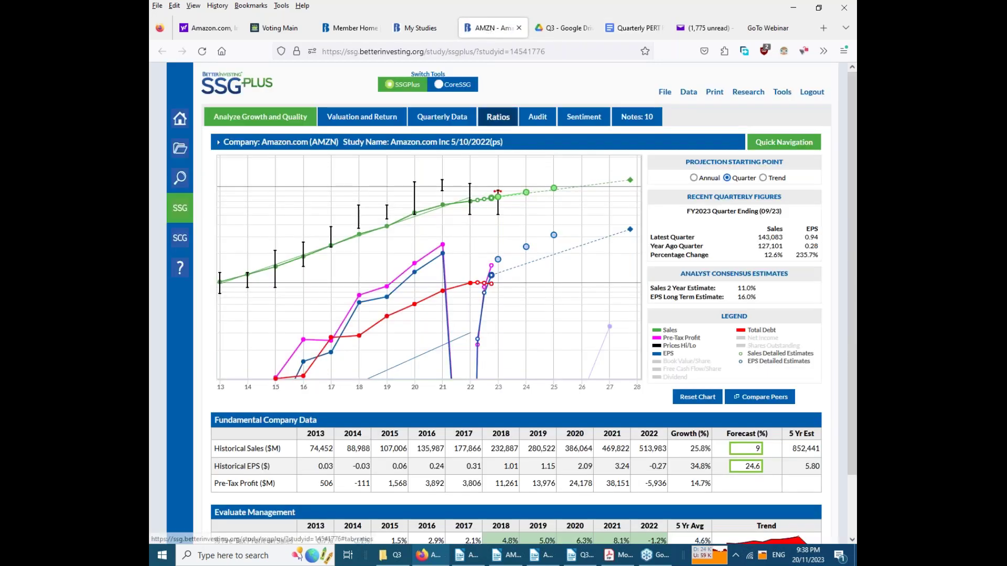
pyautogui.moveTo(500, 191)
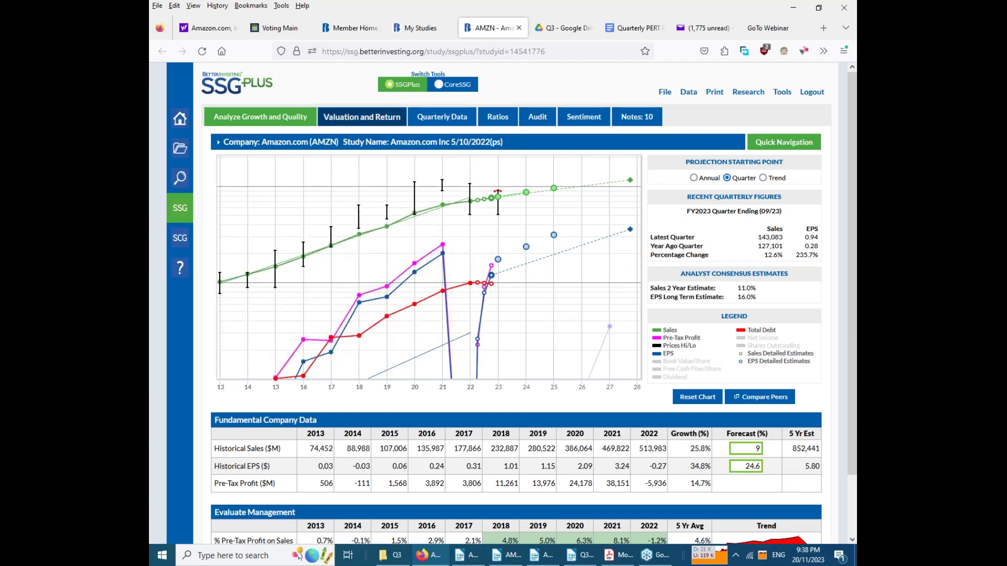
pyautogui.click(362, 116)
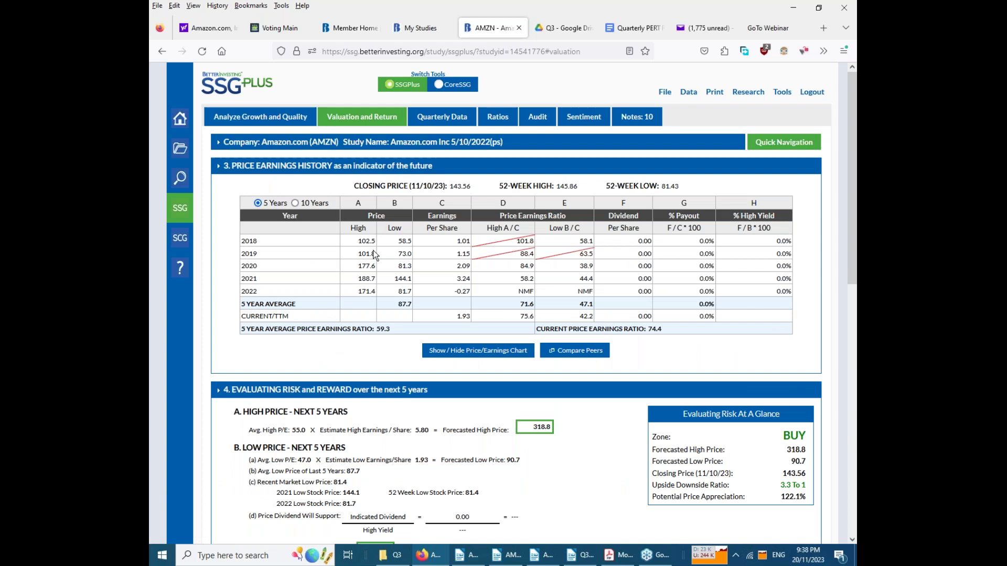
pyautogui.scroll(-5, 367, 254)
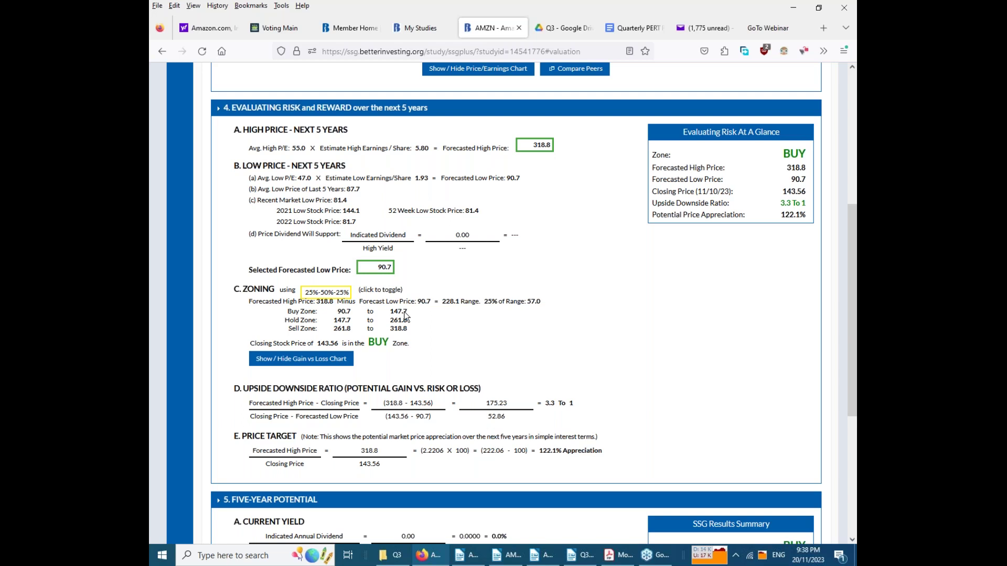
pyautogui.scroll(5, 366, 328)
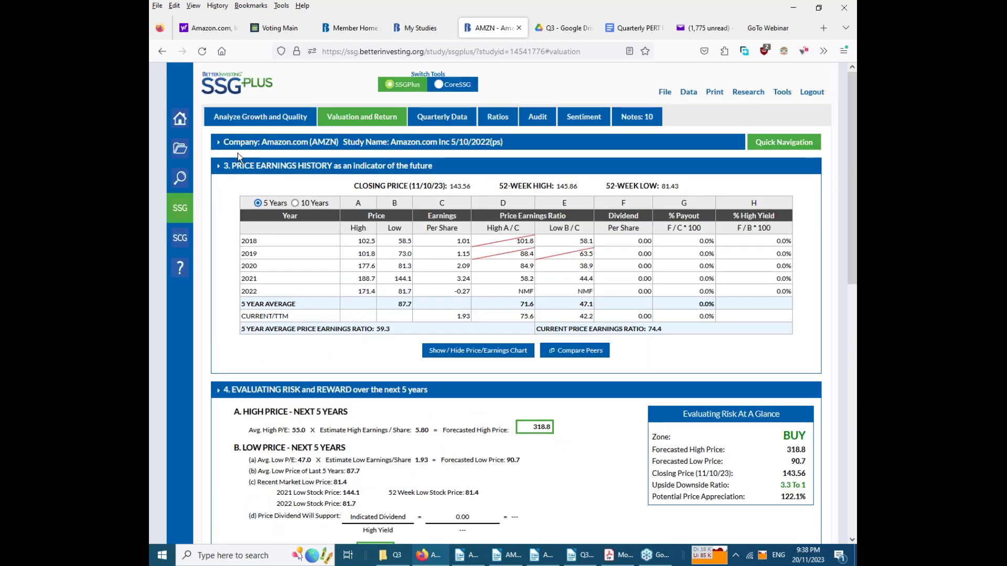
# Examine the study's growth chart, detailed EPS estimates, sales and EPS forecasts, and management evaluation figures
pyautogui.click(242, 117)
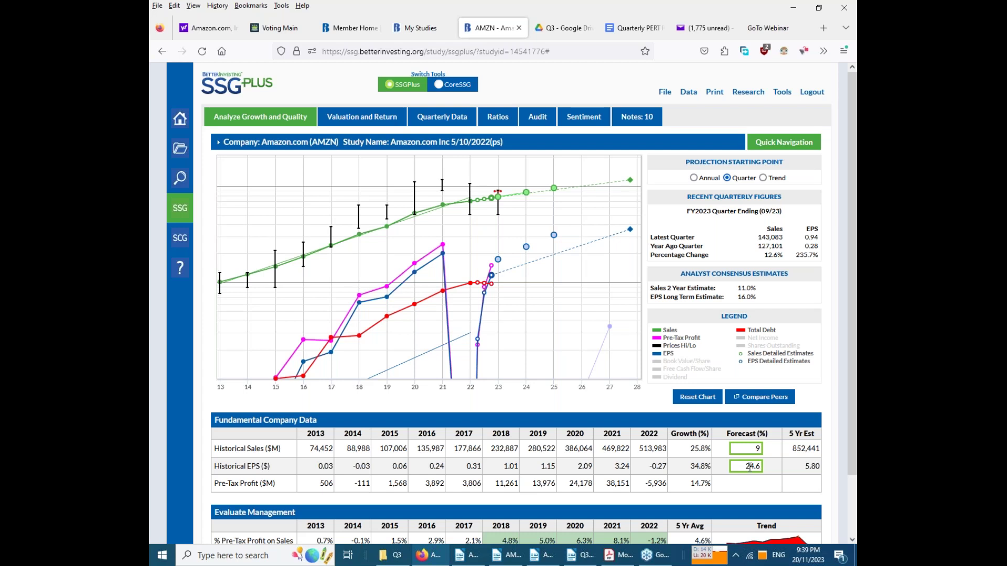
pyautogui.moveTo(493, 250)
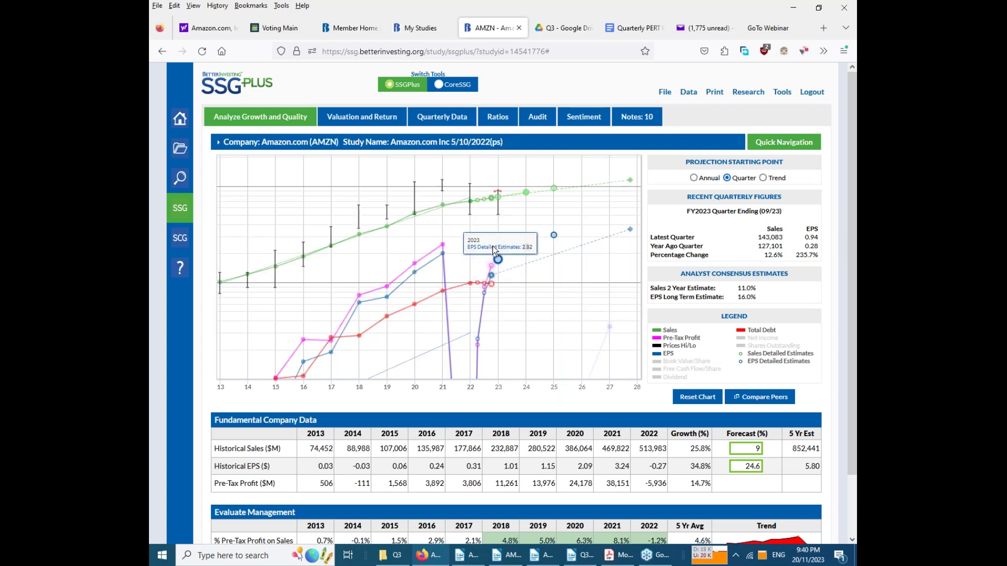
pyautogui.moveTo(609, 325)
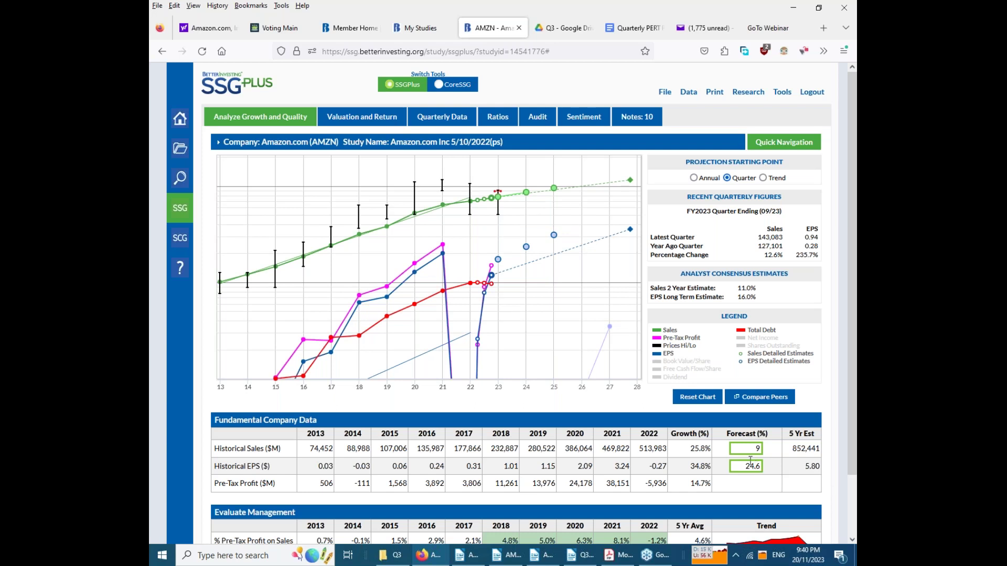
pyautogui.scroll(-2, 750, 460)
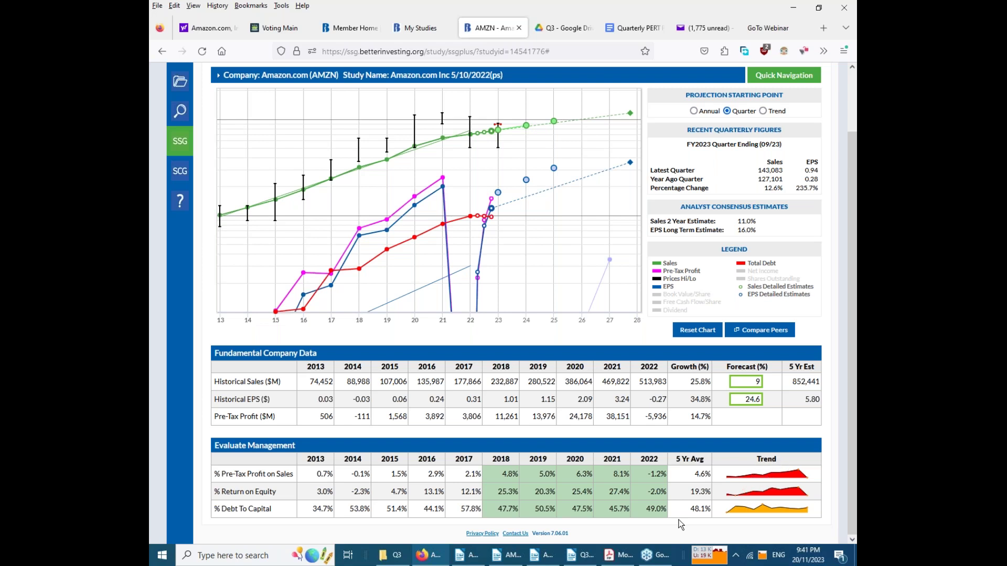
pyautogui.moveTo(797, 473)
pyautogui.scroll(2, 378, 128)
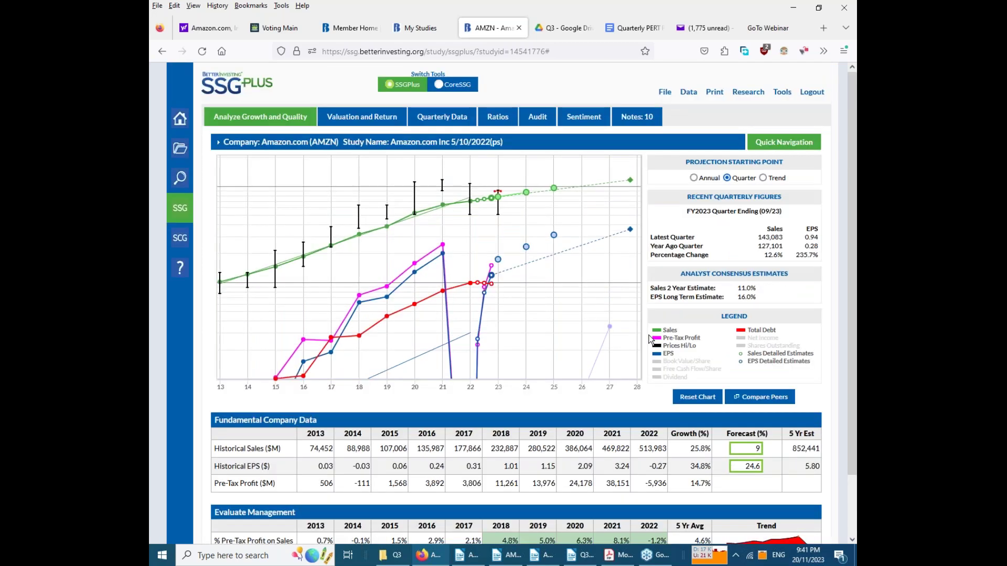
# Review the study's valuation from the price earnings history through the upside downside ratio to the five-year potential and results summary
pyautogui.click(362, 118)
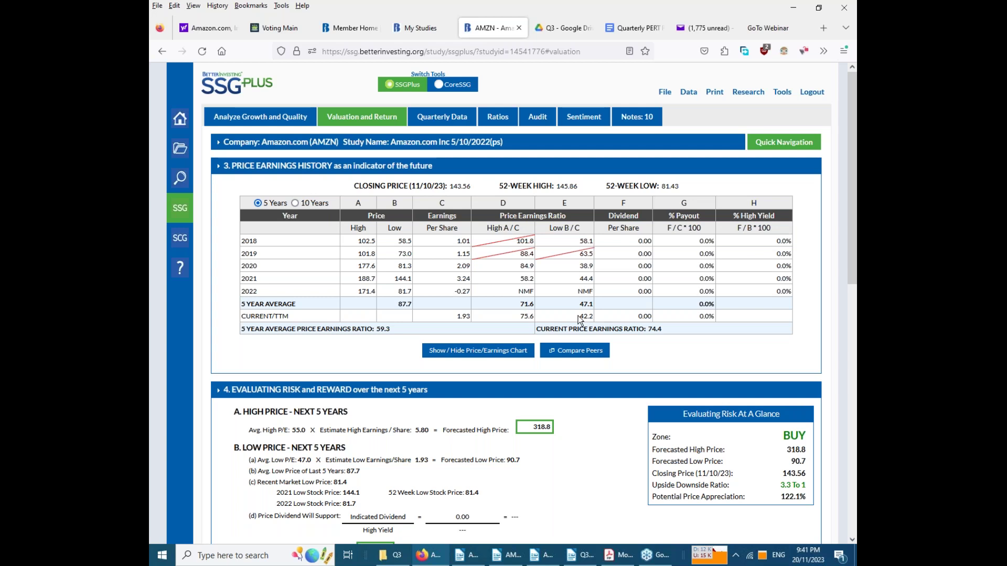
pyautogui.click(575, 350)
pyautogui.scroll(-5, 443, 462)
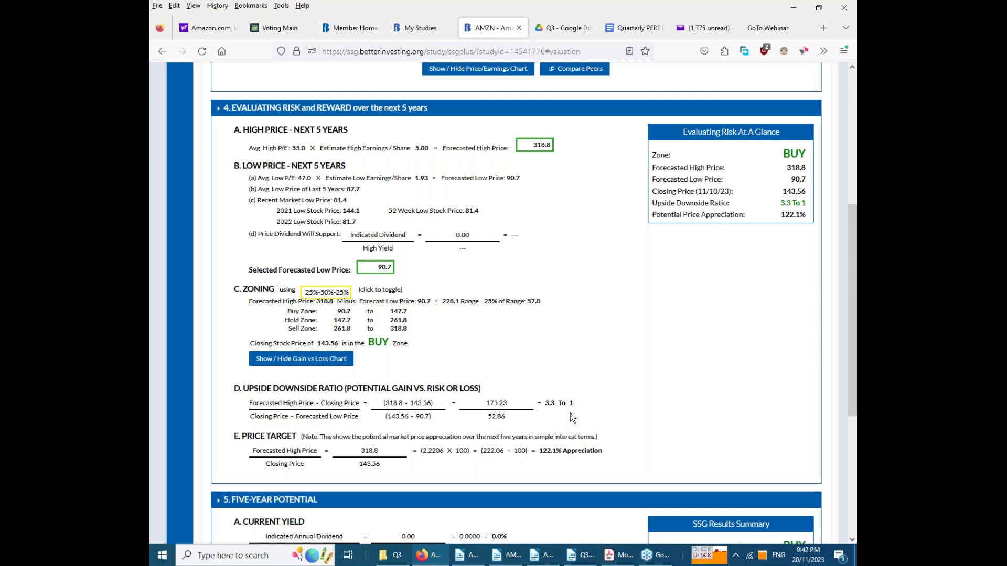
pyautogui.scroll(-5, 571, 414)
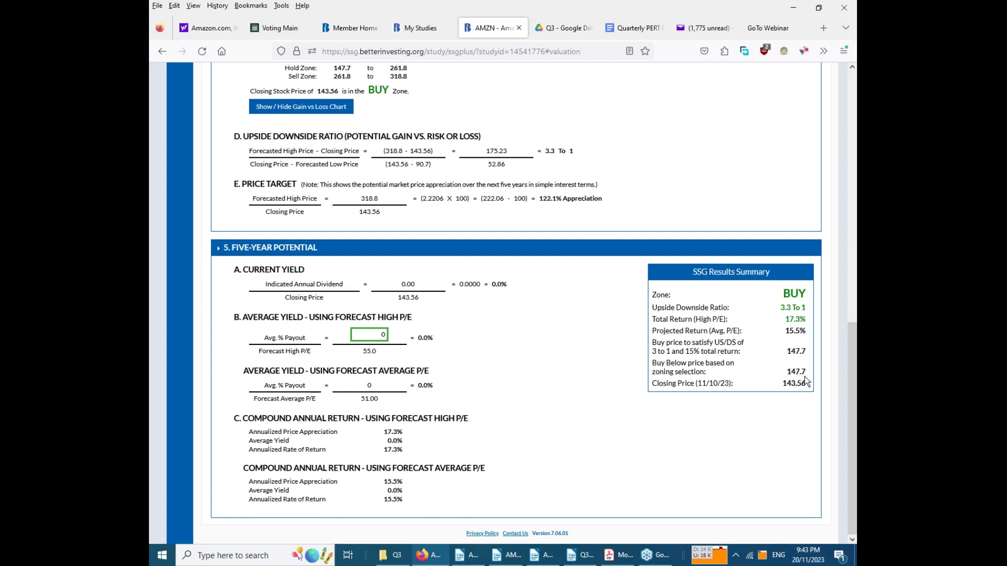
pyautogui.scroll(10, 805, 377)
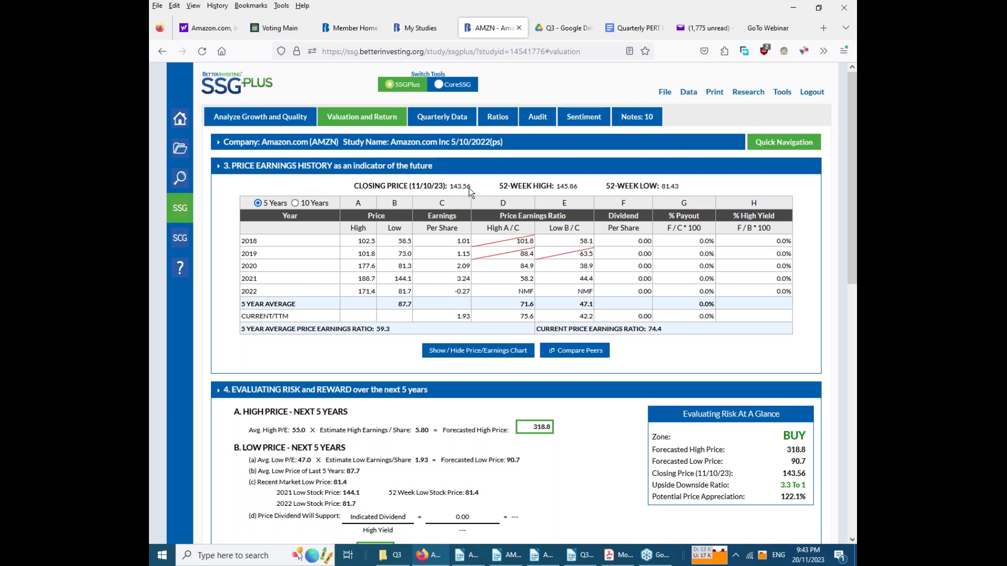
# Check the study's valuation and liquidity ratios, including relative value and PEG, and return to the growth and quality chart
pyautogui.click(512, 124)
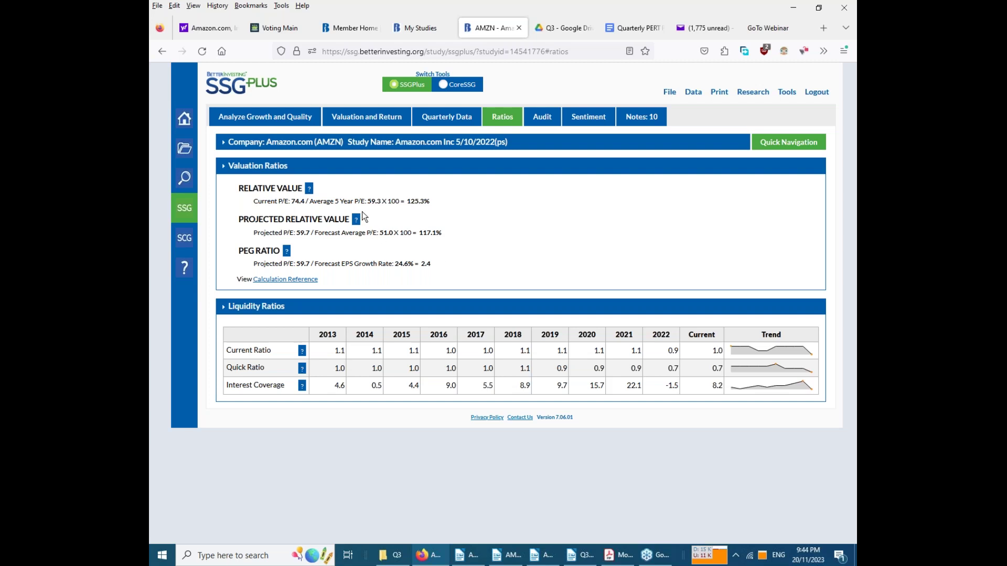
pyautogui.click(263, 118)
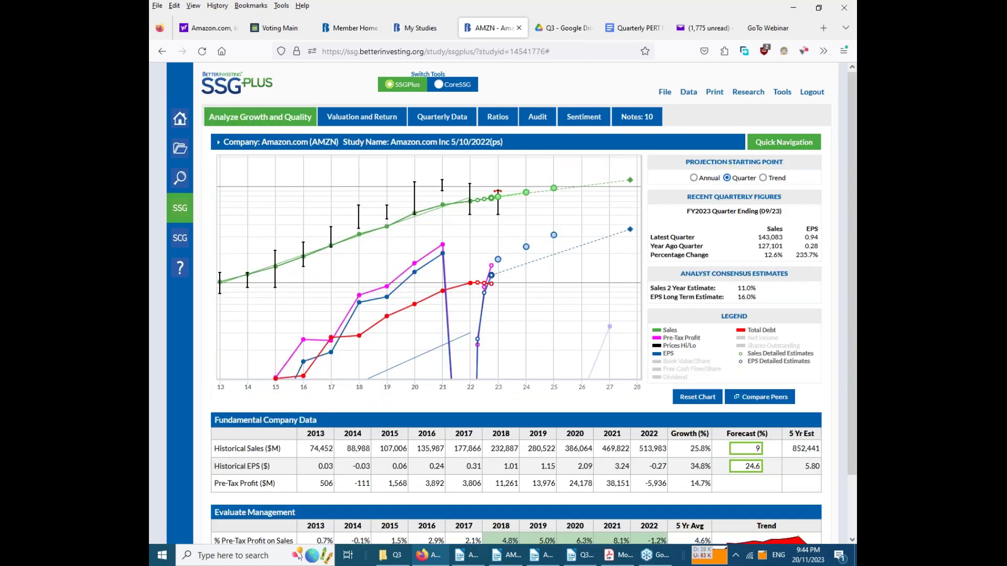
pyautogui.moveTo(438, 181)
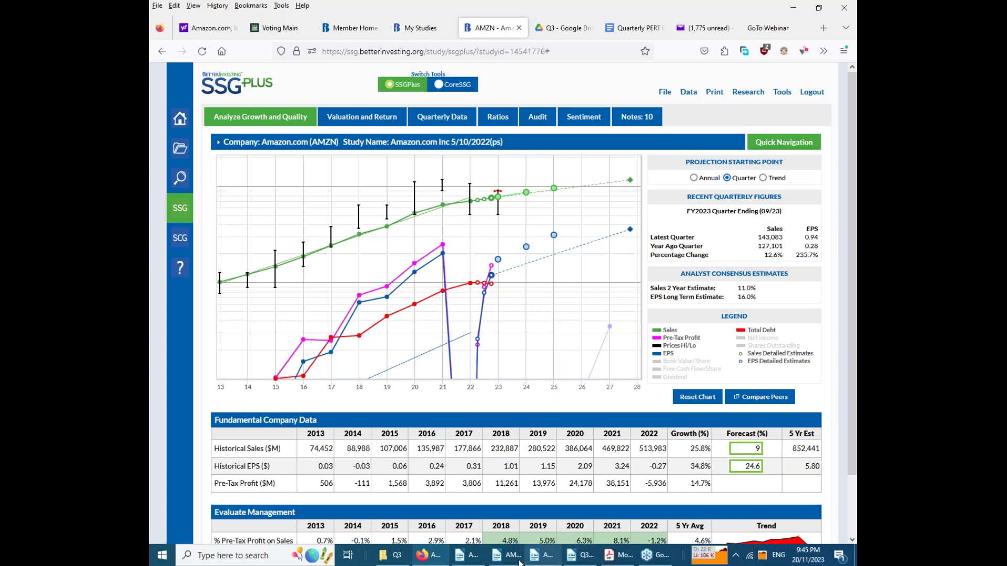
pyautogui.moveTo(503, 562)
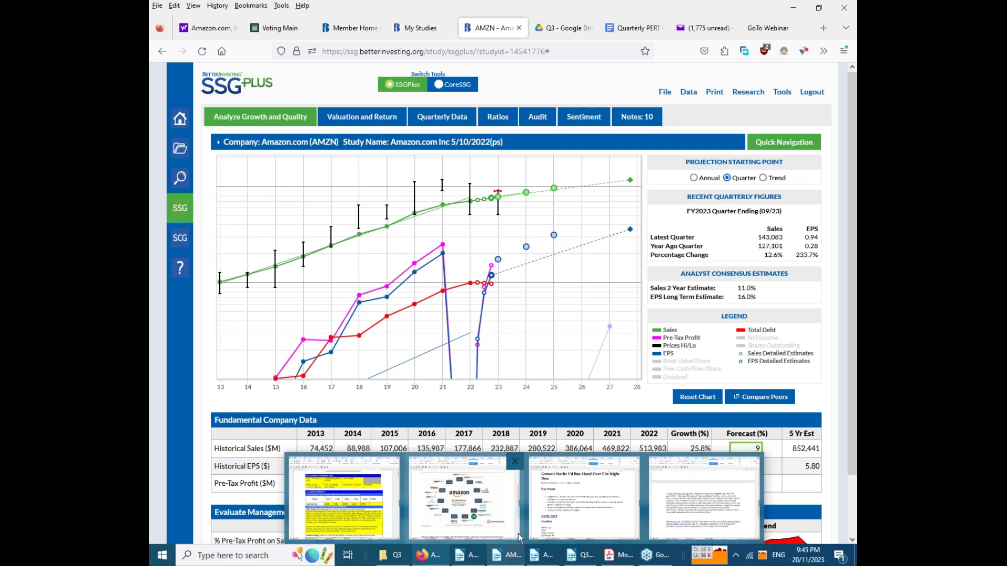
pyautogui.moveTo(523, 487)
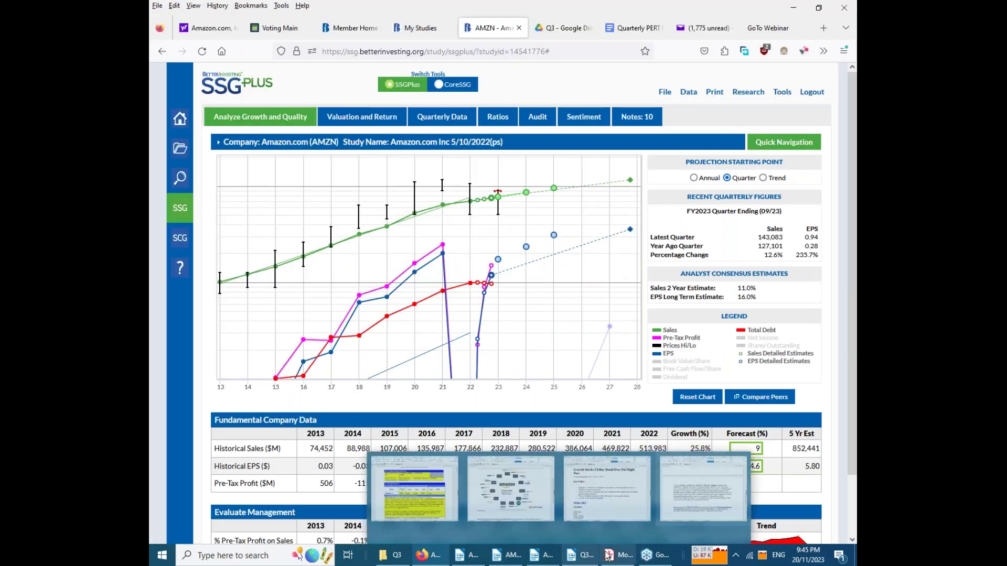
pyautogui.moveTo(608, 555)
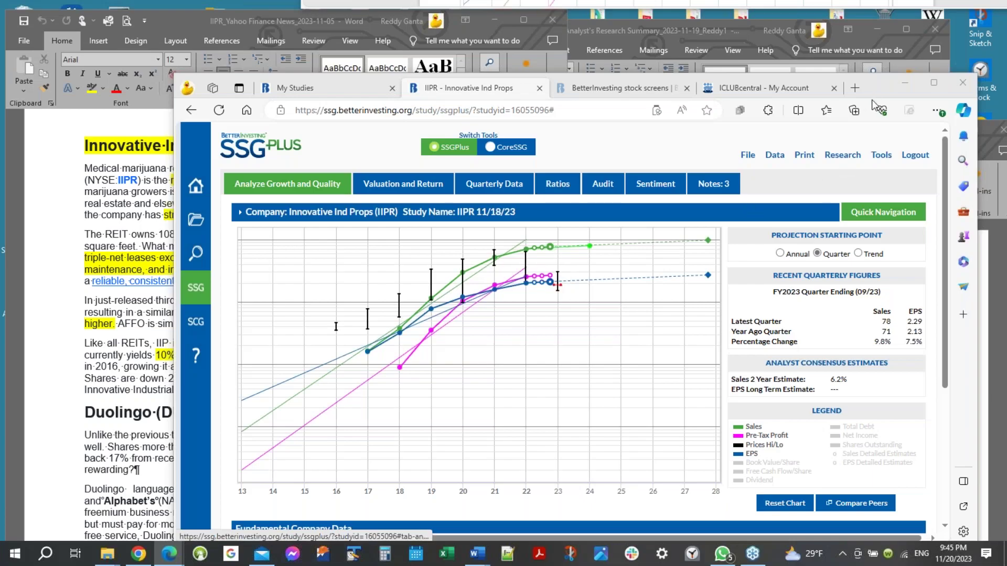
# Bring the IIPR Analyst's Research Summary document to the front, move it clear of the Quarterly Report window and widen it
pyautogui.moveTo(879, 92); pyautogui.dragTo(821, 86)
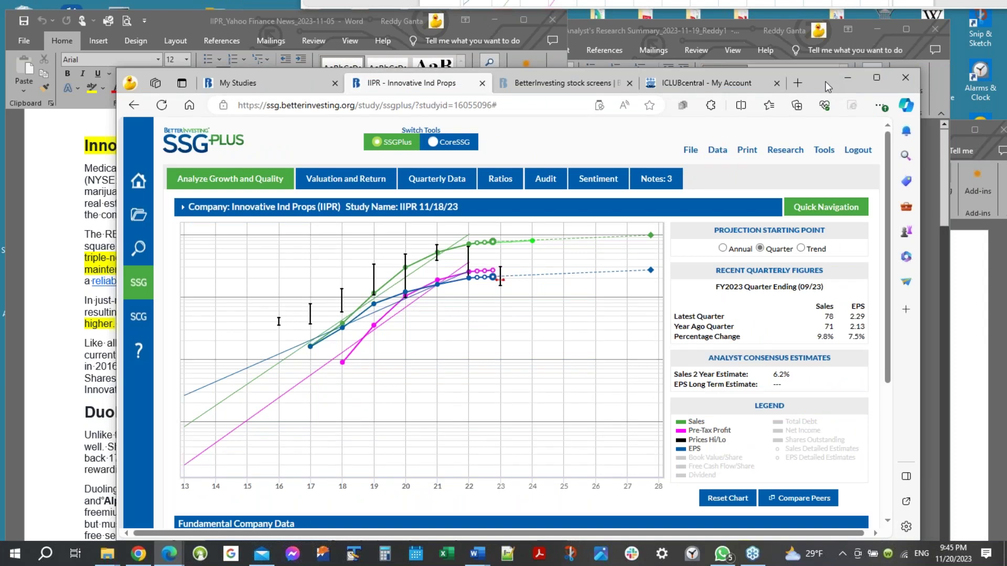
pyautogui.click(964, 286)
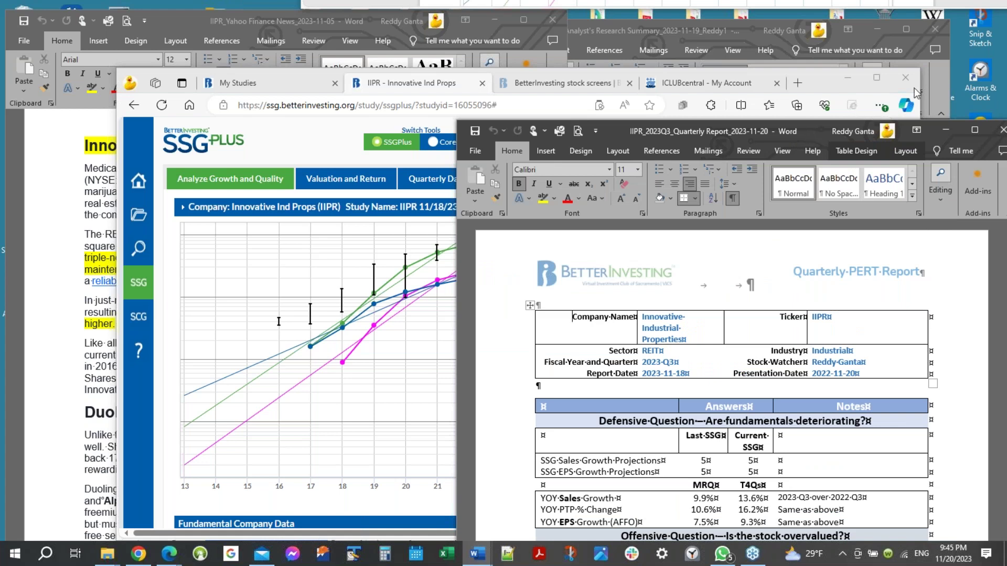
pyautogui.click(947, 80)
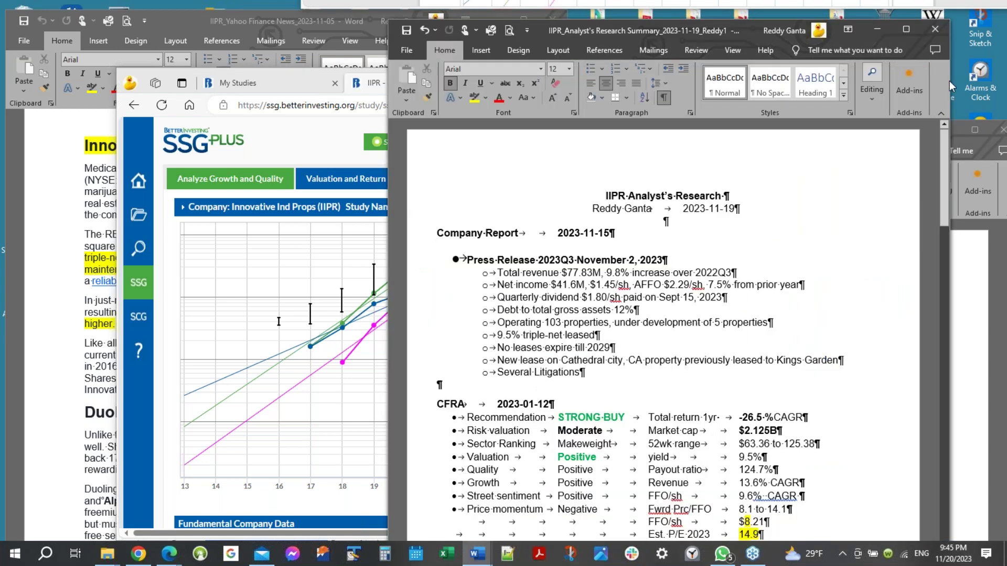
pyautogui.moveTo(750, 29); pyautogui.dragTo(384, 13)
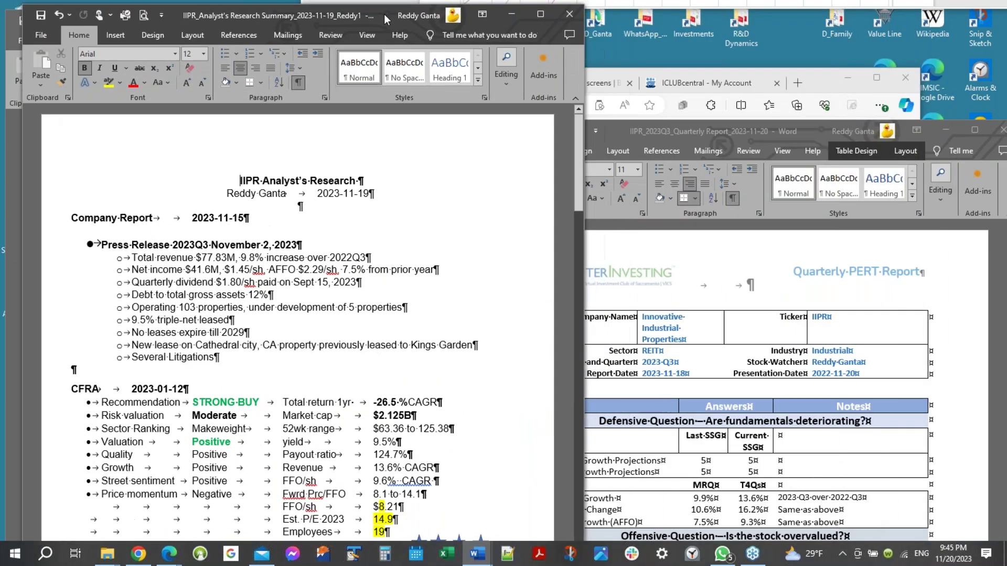
pyautogui.moveTo(580, 166); pyautogui.dragTo(580, 166)
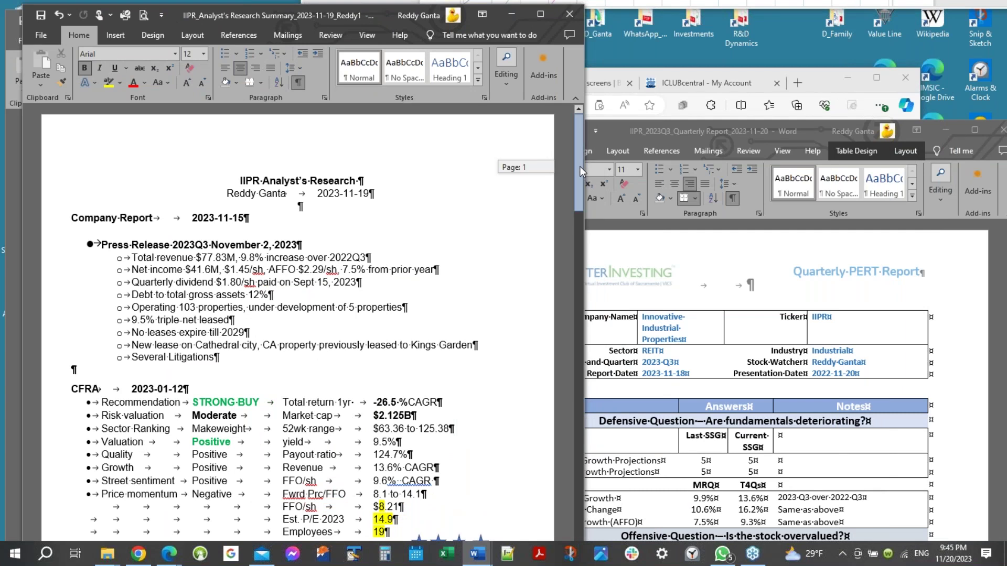
pyautogui.moveTo(580, 165); pyautogui.dragTo(580, 166)
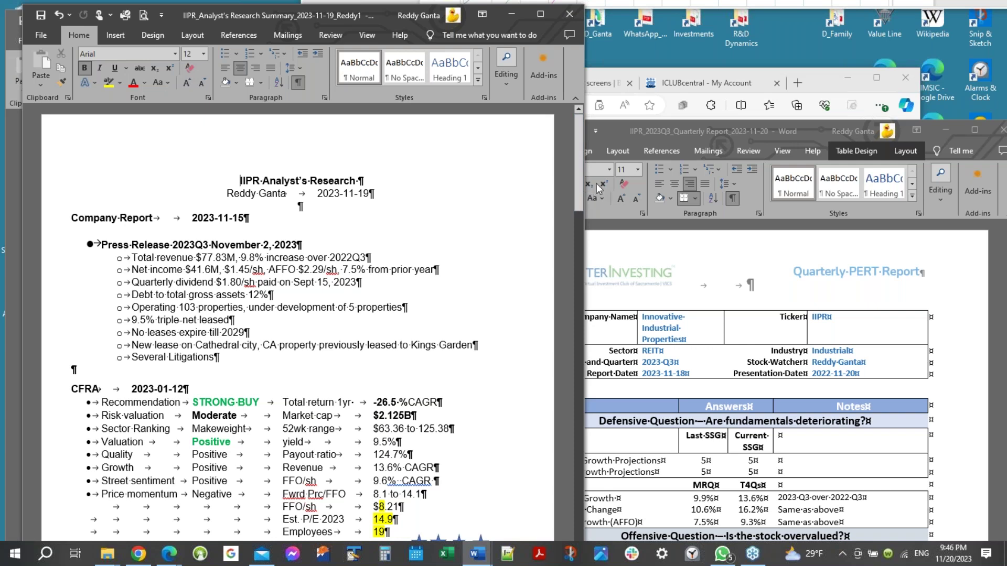
pyautogui.moveTo(577, 164)
pyautogui.mouseDown()
pyautogui.moveTo(578, 184)
pyautogui.moveTo(588, 161)
pyautogui.mouseUp()
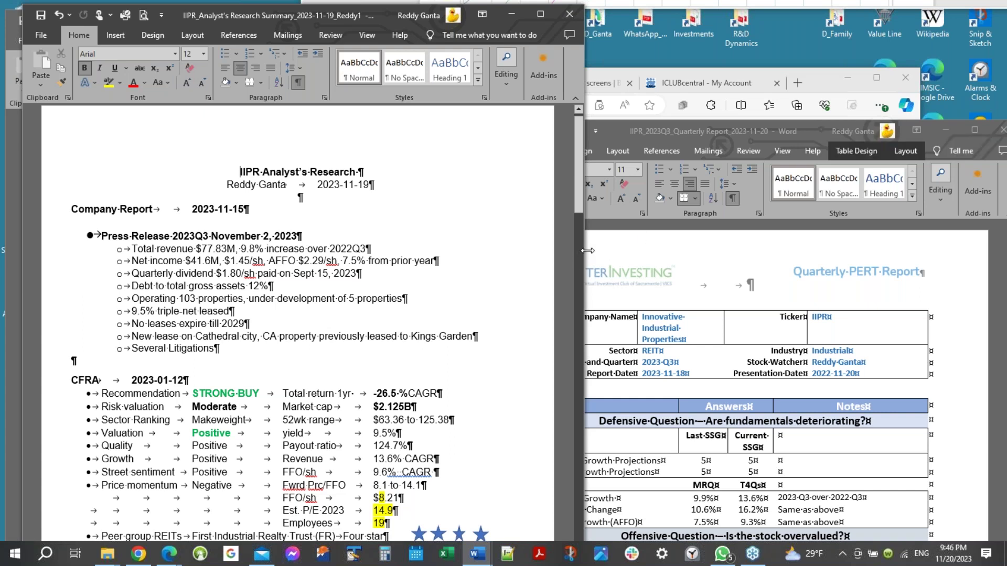
pyautogui.moveTo(588, 251); pyautogui.dragTo(668, 176)
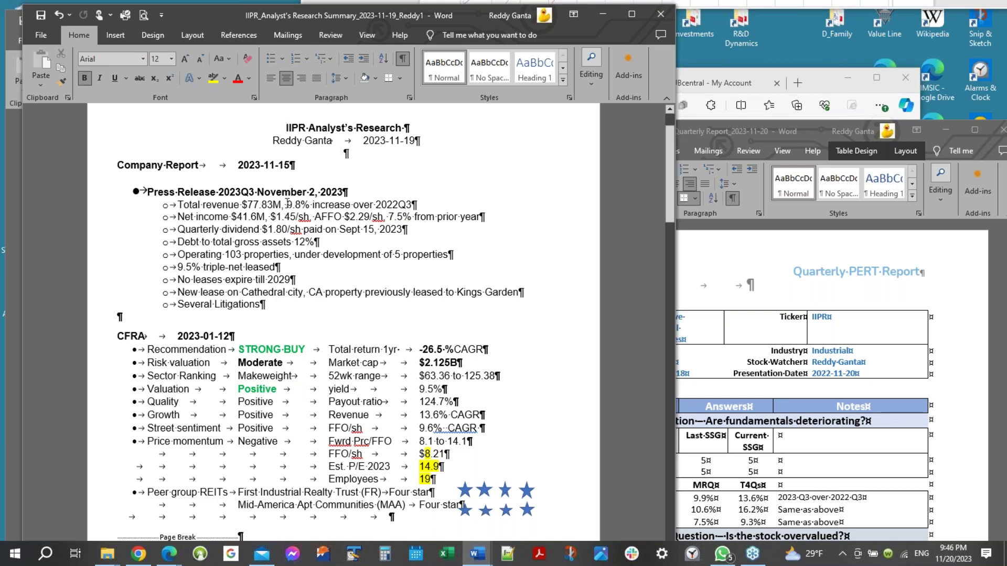
# Highlight in yellow the press release's 9.8%, "AFFO $2.29/sh, 7.5% from", "1.80/sh", the 12% debt figure and "Several Litigations"
pyautogui.moveTo(287, 204); pyautogui.dragTo(312, 204)
pyautogui.click(213, 78)
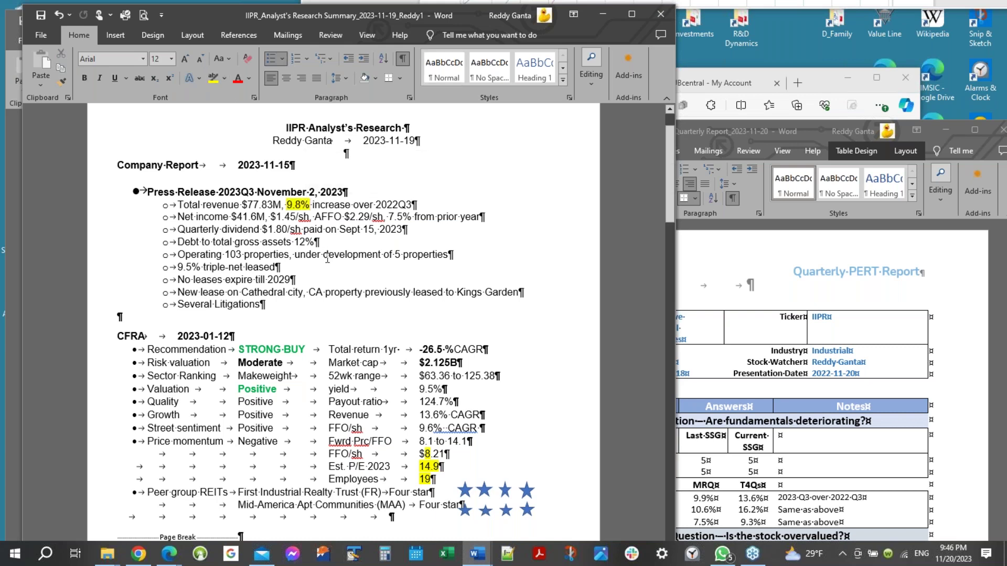
pyautogui.click(213, 78)
pyautogui.moveTo(317, 217); pyautogui.dragTo(435, 217)
pyautogui.moveTo(268, 229); pyautogui.dragTo(292, 230)
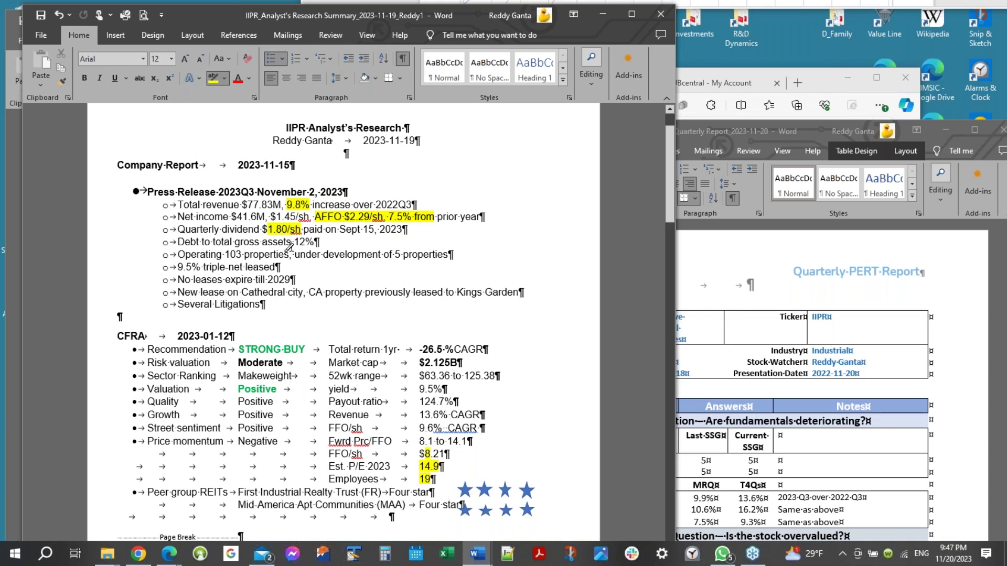
pyautogui.moveTo(294, 242); pyautogui.dragTo(313, 243)
pyautogui.moveTo(175, 306); pyautogui.dragTo(265, 306)
pyautogui.hotkey('ctrl', 'alt', 'h')
# Review the CFRA ratings and highlight "C (Marketperform" in the Schwab section's equity rating
pyautogui.moveTo(672, 180); pyautogui.dragTo(671, 216)
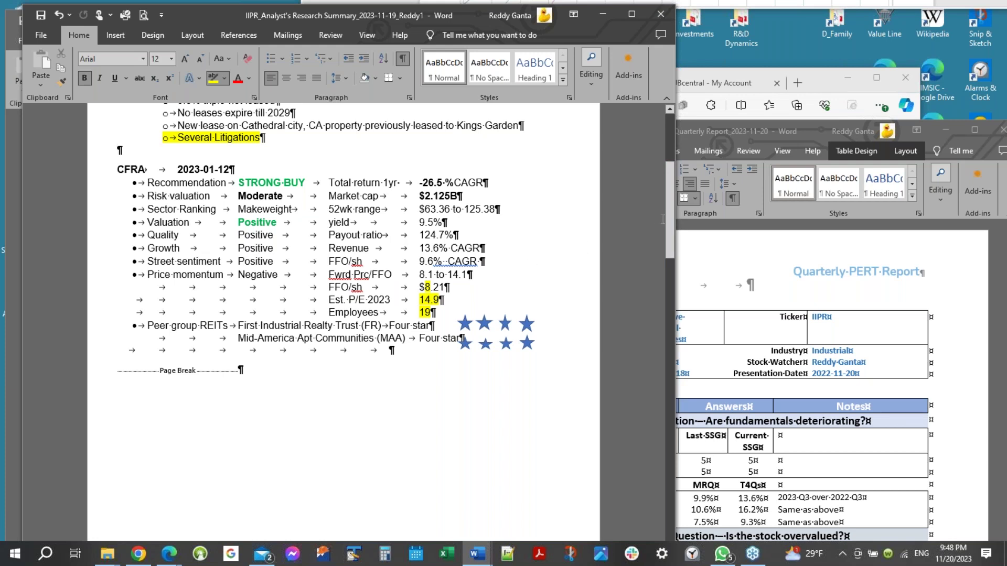
pyautogui.click(670, 200)
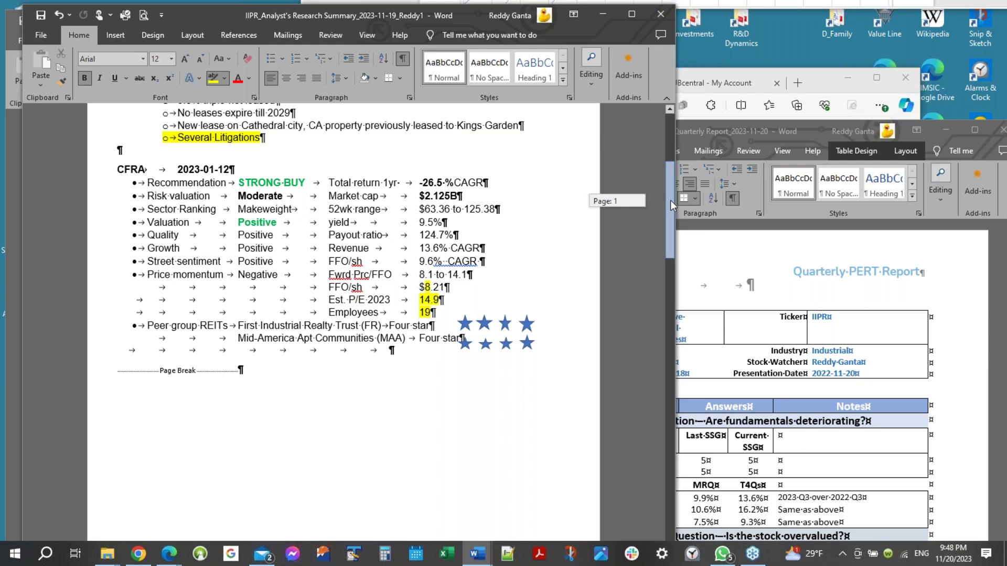
pyautogui.moveTo(671, 201); pyautogui.dragTo(672, 208)
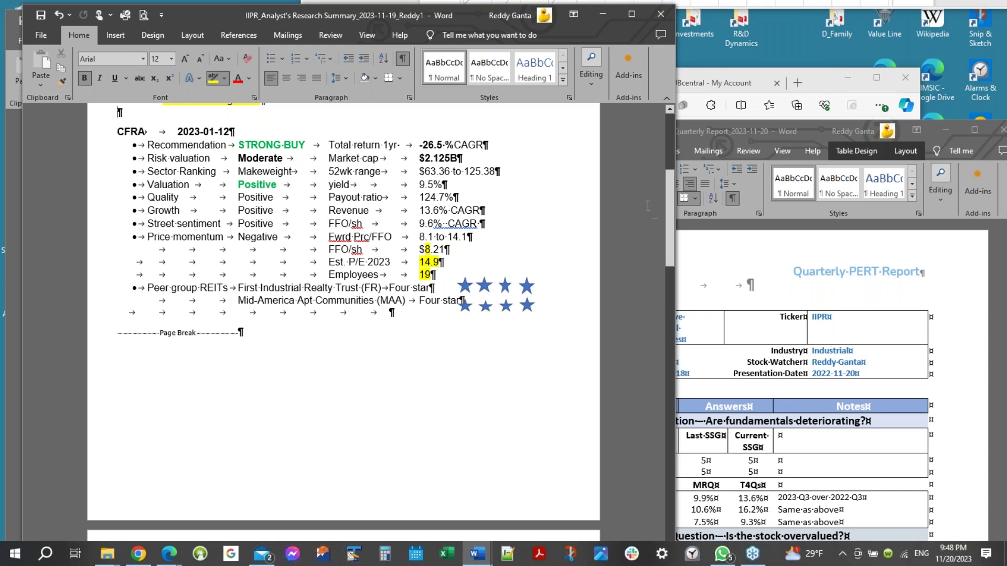
pyautogui.moveTo(674, 194)
pyautogui.mouseDown()
pyautogui.moveTo(673, 212)
pyautogui.moveTo(670, 193)
pyautogui.mouseUp()
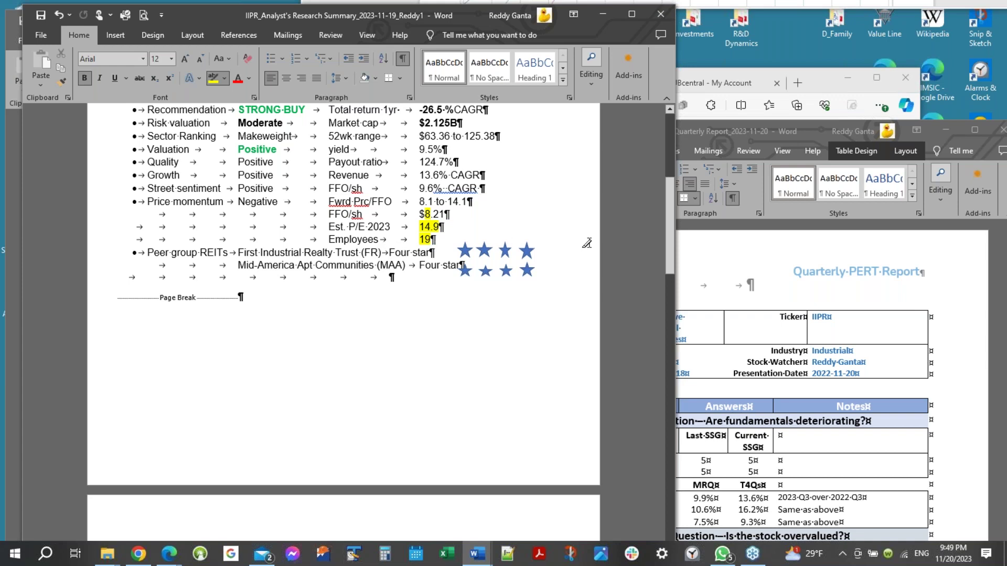
pyautogui.moveTo(671, 201)
pyautogui.mouseDown()
pyautogui.moveTo(667, 229)
pyautogui.moveTo(666, 205)
pyautogui.mouseUp()
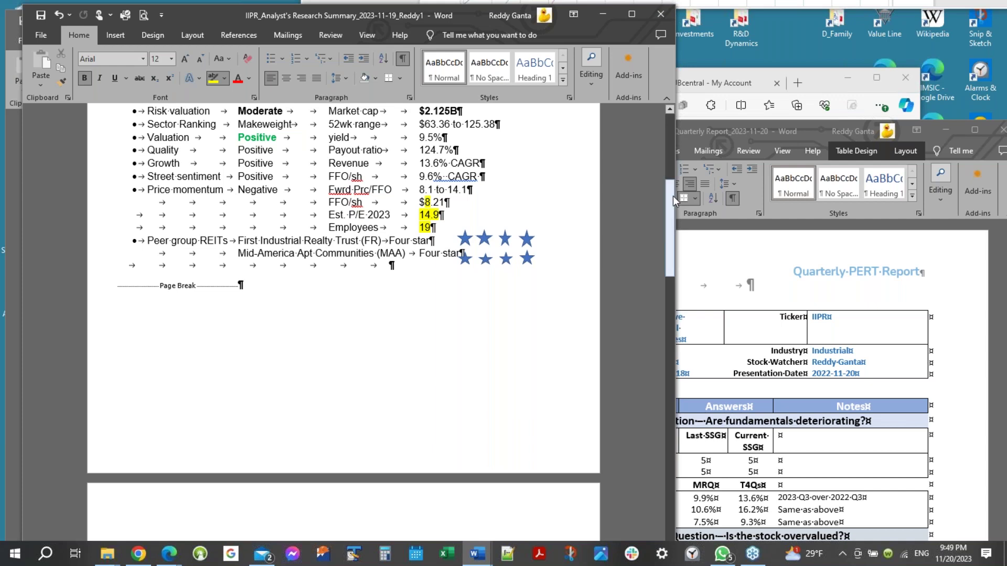
pyautogui.moveTo(672, 194); pyautogui.dragTo(662, 284)
pyautogui.moveTo(238, 148); pyautogui.dragTo(317, 148)
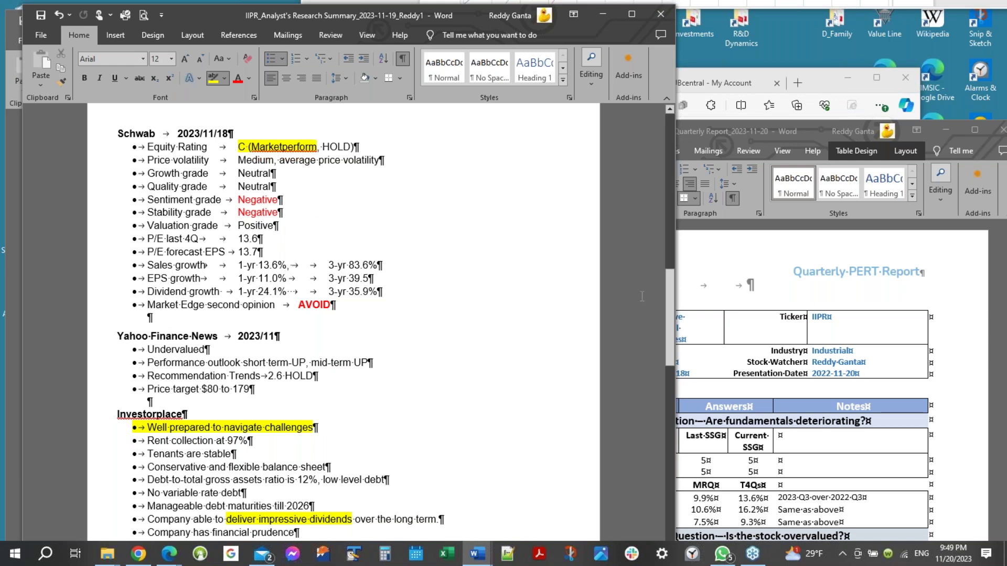
# Continue past the Yahoo Finance News notes and highlight "Tenants are stable" and "financial prudence" in the first Investorplace section
pyautogui.moveTo(671, 285); pyautogui.dragTo(672, 308)
pyautogui.moveTo(147, 167); pyautogui.dragTo(261, 169)
pyautogui.moveTo(668, 311); pyautogui.dragTo(669, 328)
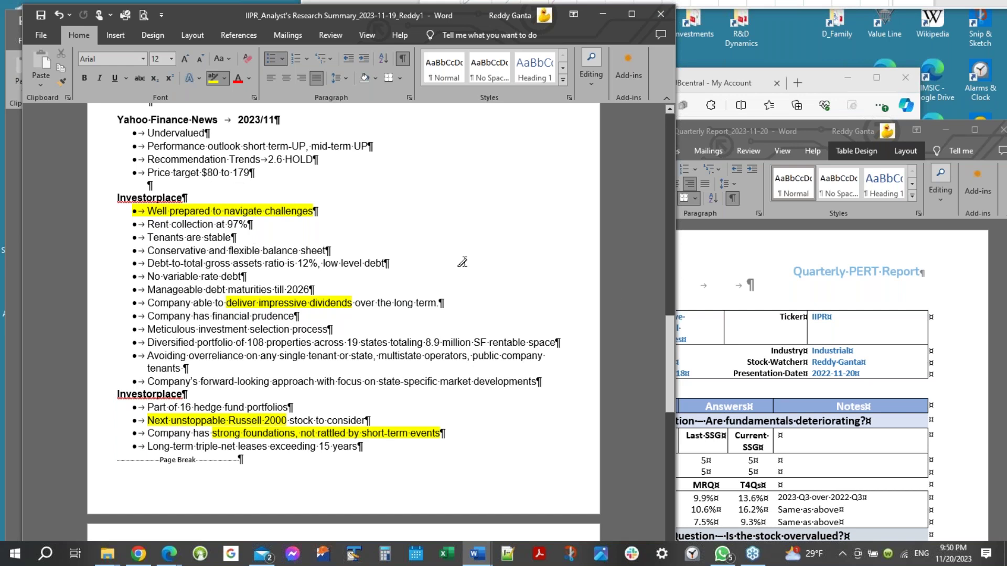
pyautogui.moveTo(671, 333); pyautogui.dragTo(672, 348)
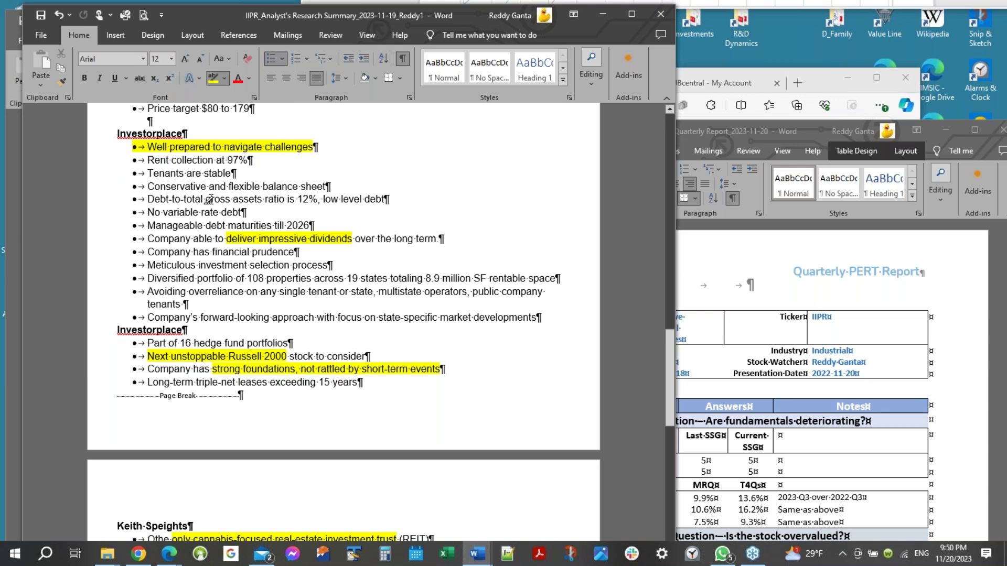
pyautogui.moveTo(148, 175); pyautogui.dragTo(233, 174)
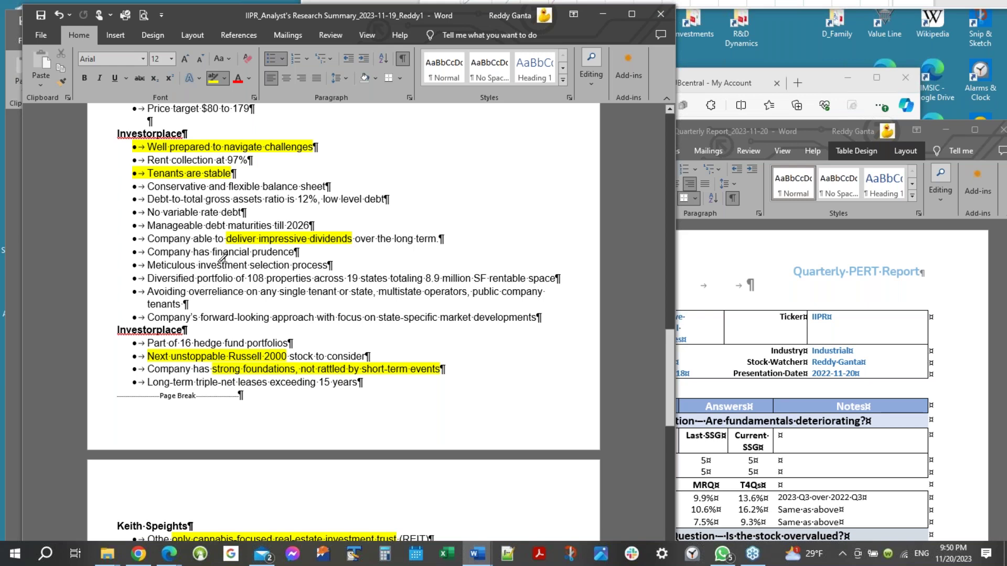
pyautogui.moveTo(212, 253); pyautogui.dragTo(295, 253)
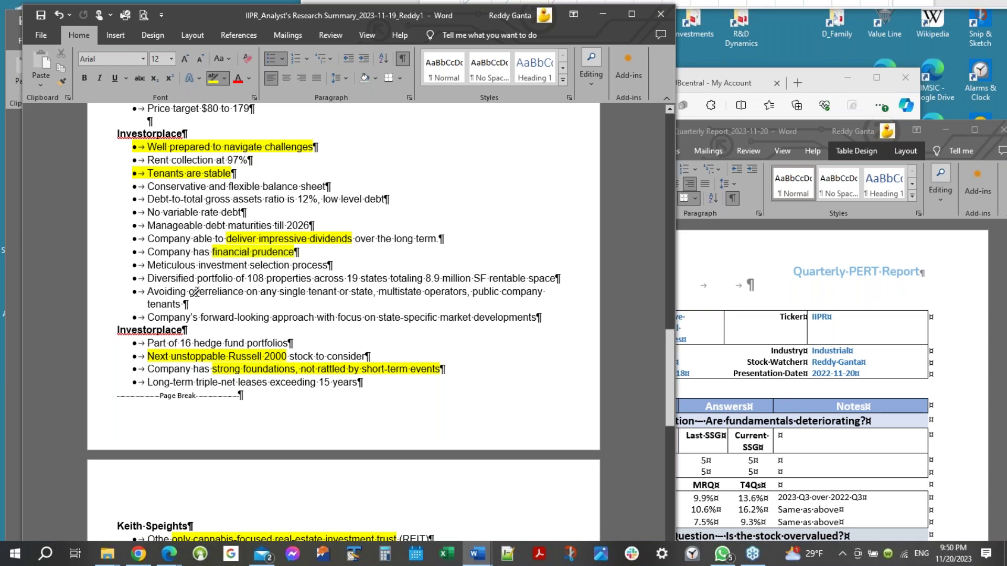
# Highlight "remain optimistic" and "12-month price target is ~45% higher" in the analyst commentary above the Zacks section
pyautogui.moveTo(670, 344); pyautogui.dragTo(670, 374)
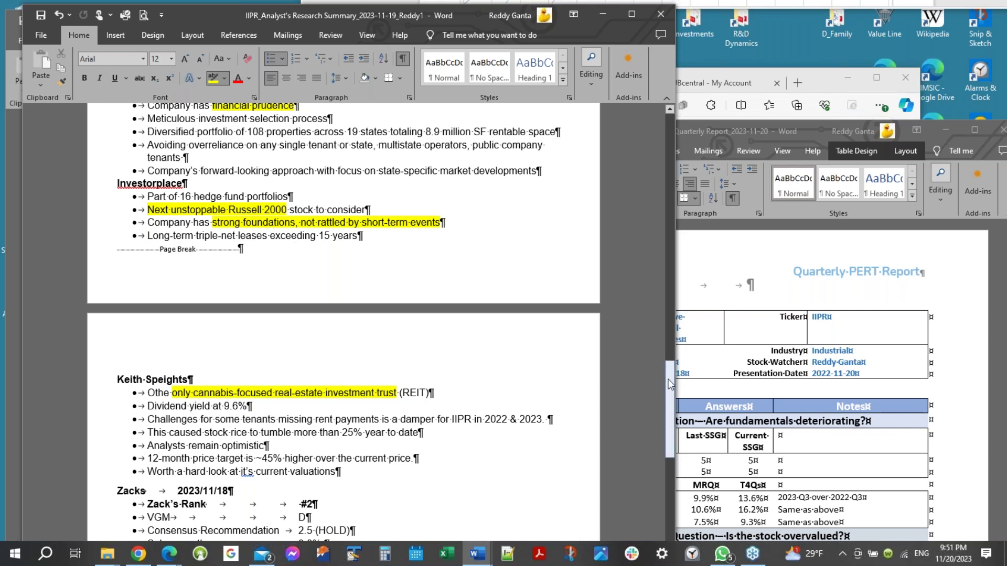
pyautogui.moveTo(670, 375); pyautogui.dragTo(674, 426)
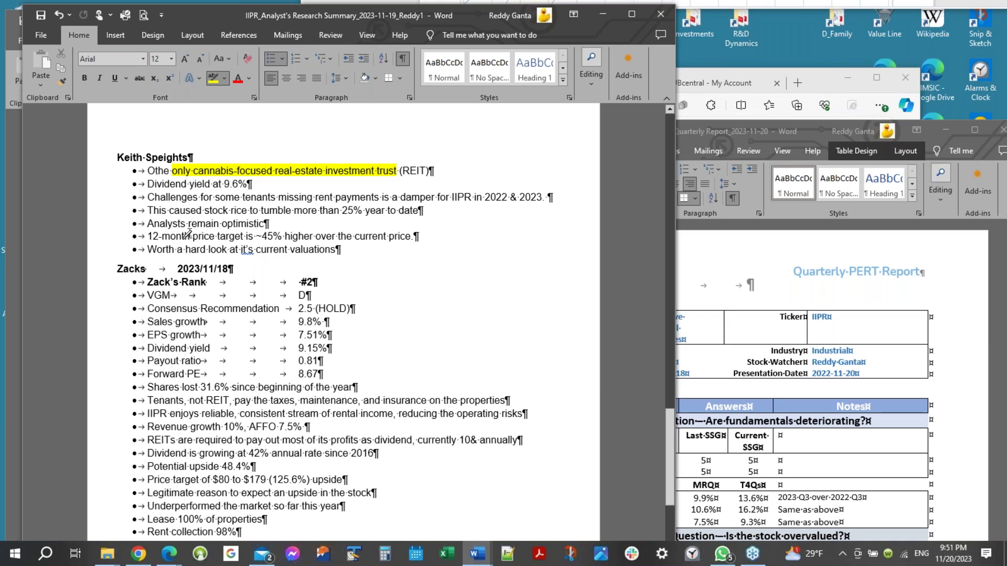
pyautogui.moveTo(188, 223); pyautogui.dragTo(271, 224)
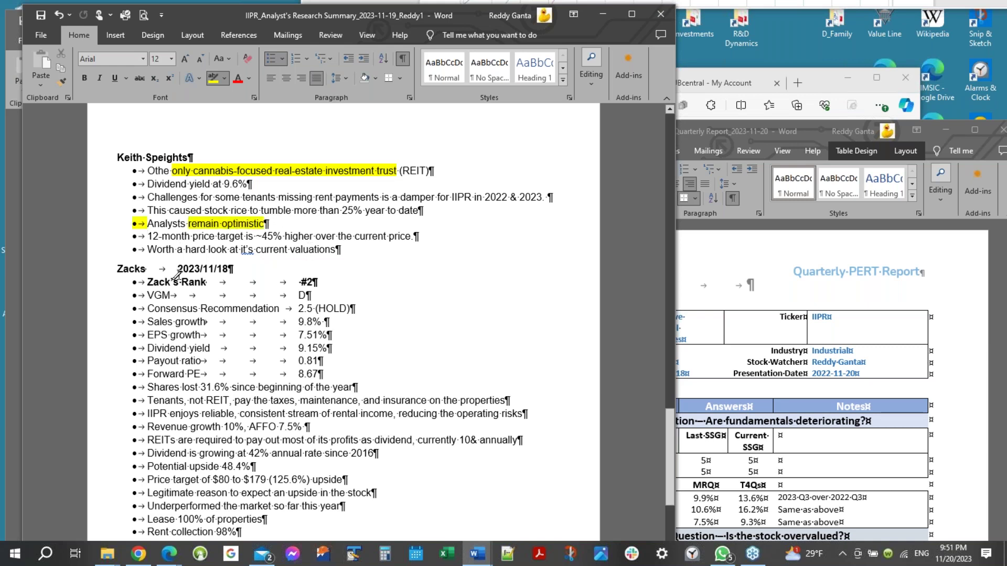
pyautogui.moveTo(142, 235); pyautogui.dragTo(313, 236)
# Review the Zacks notes and highlight "collection 97% for" and "for $23.5M" in the SEC section
pyautogui.moveTo(672, 424); pyautogui.dragTo(673, 439)
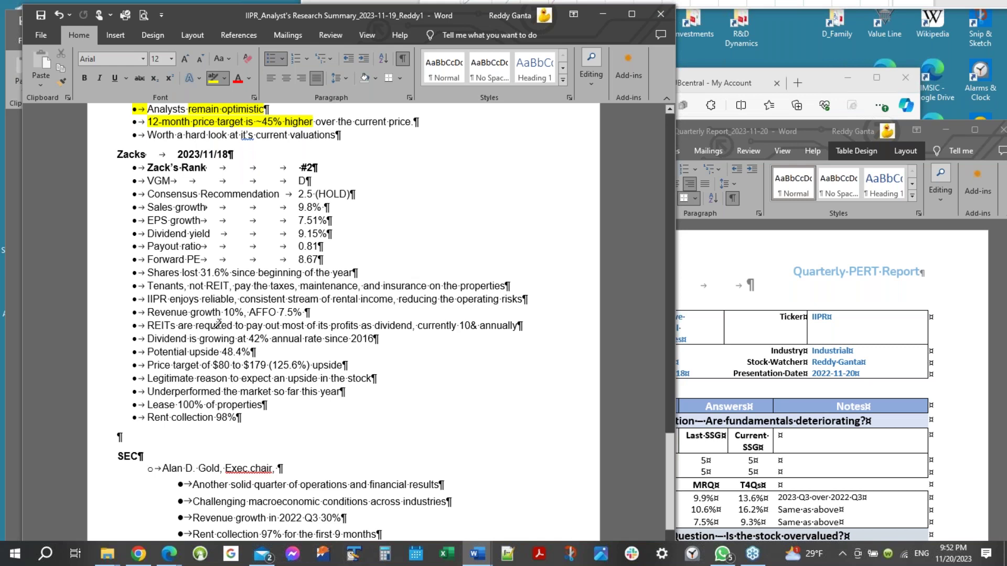
pyautogui.moveTo(670, 446); pyautogui.dragTo(675, 499)
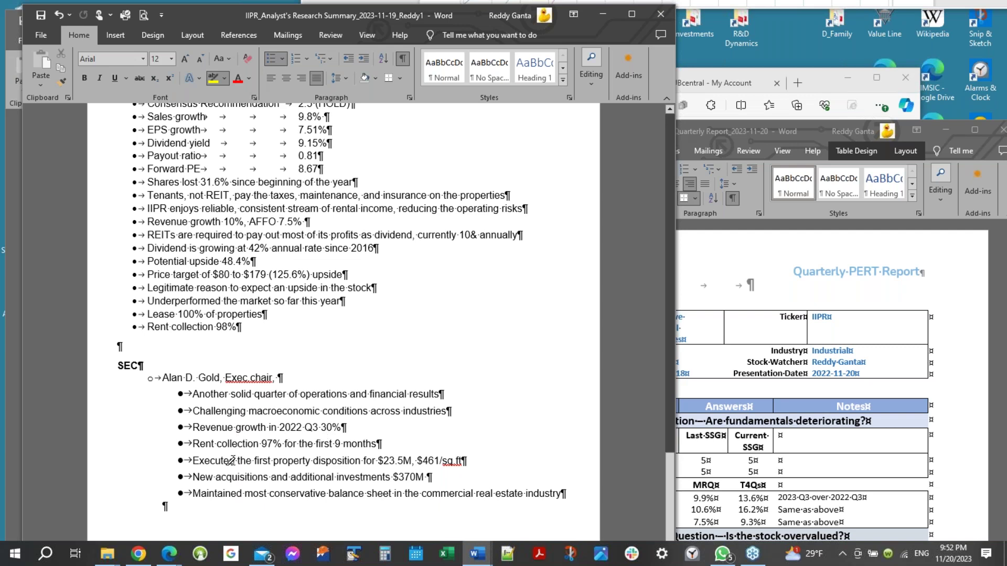
pyautogui.moveTo(251, 444); pyautogui.dragTo(296, 443)
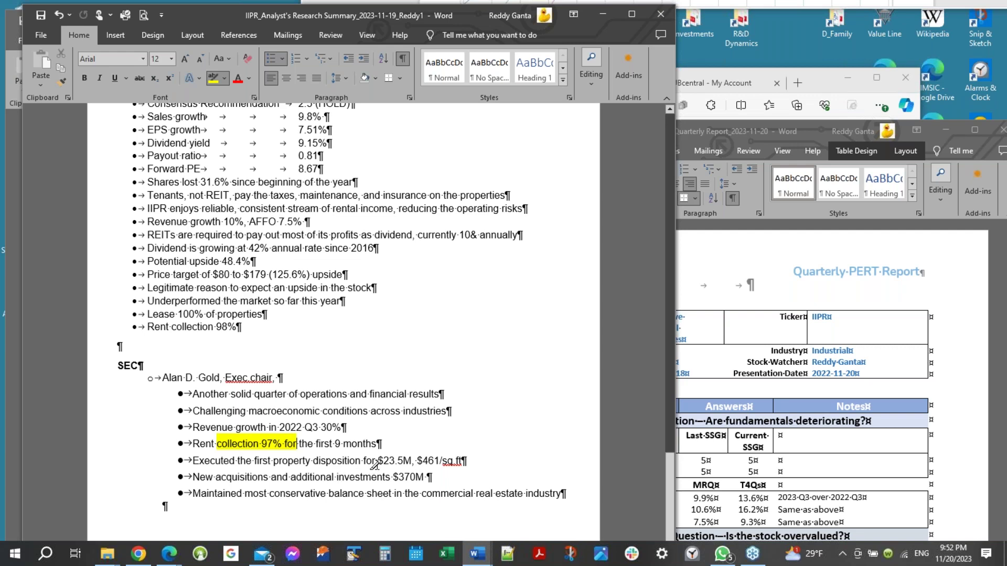
pyautogui.moveTo(363, 460); pyautogui.dragTo(417, 461)
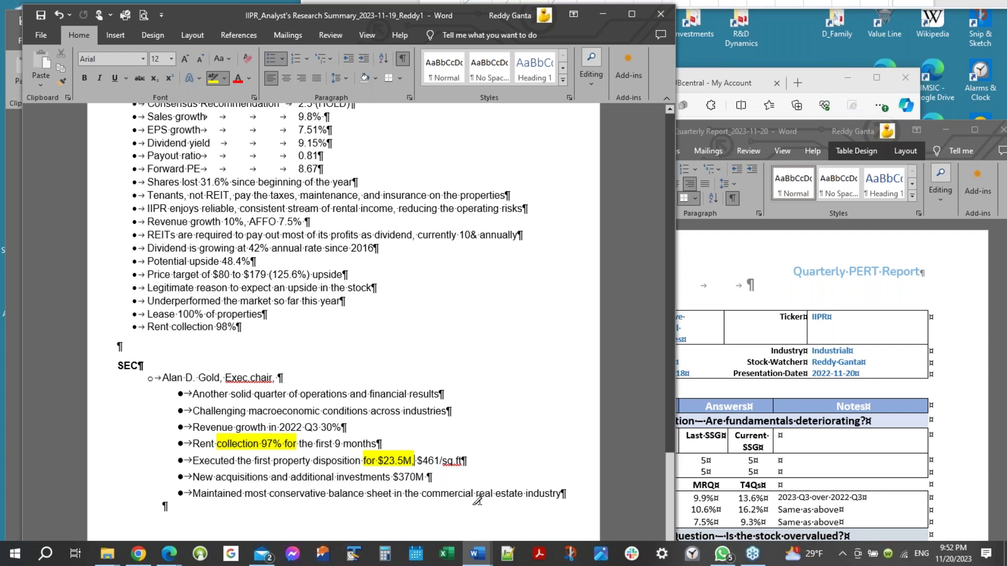
# Switch to the IIPR Quarterly PERT Report and highlight its last and current SSG sales growth projections
pyautogui.click(671, 464)
pyautogui.click(603, 18)
pyautogui.moveTo(700, 134); pyautogui.dragTo(580, 41)
pyautogui.moveTo(890, 160); pyautogui.dragTo(892, 219)
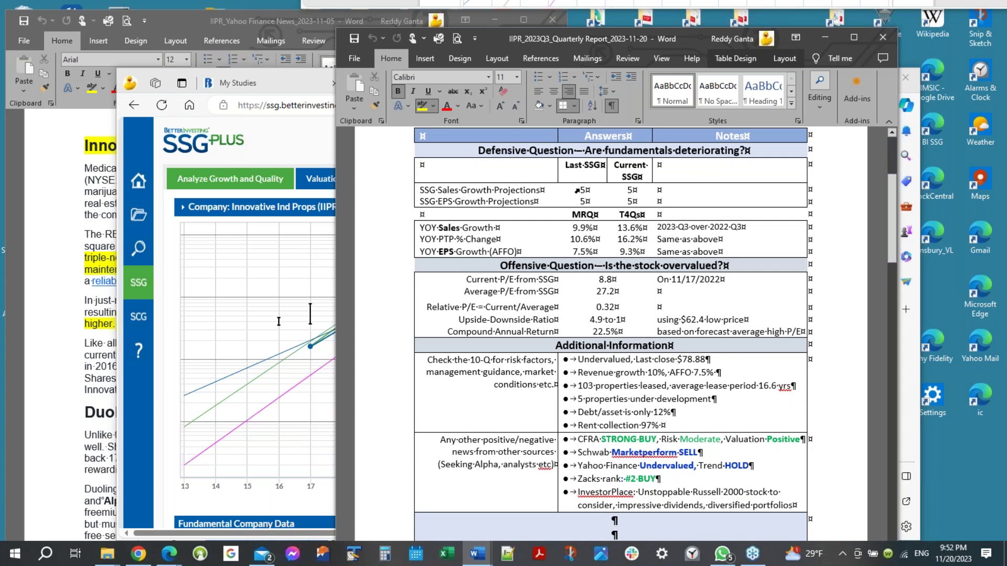
pyautogui.moveTo(577, 190); pyautogui.dragTo(635, 190)
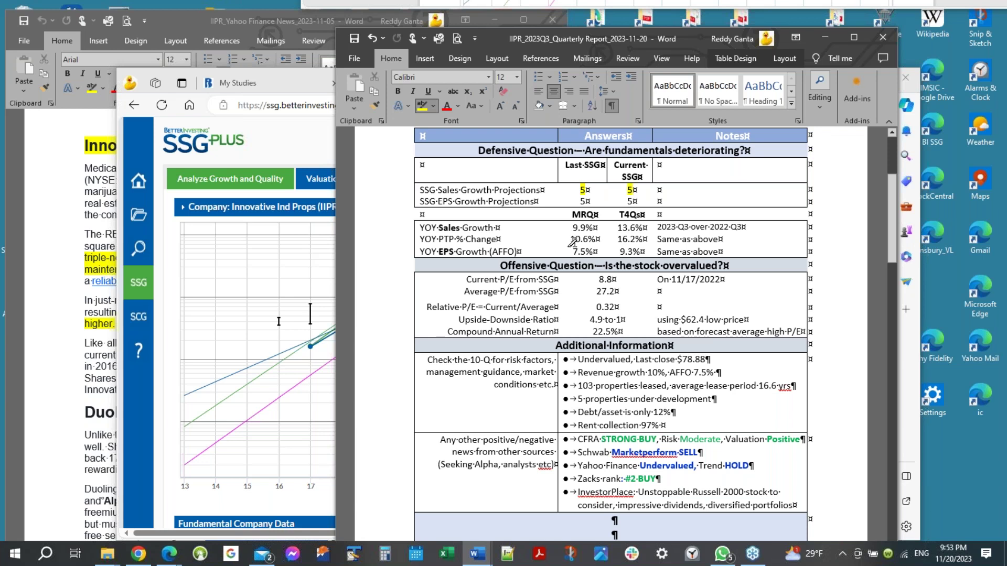
# Review the report's additional information and recommendation, and switch to the IIPR SSGPlus study in the browser
pyautogui.moveTo(892, 231); pyautogui.dragTo(897, 270)
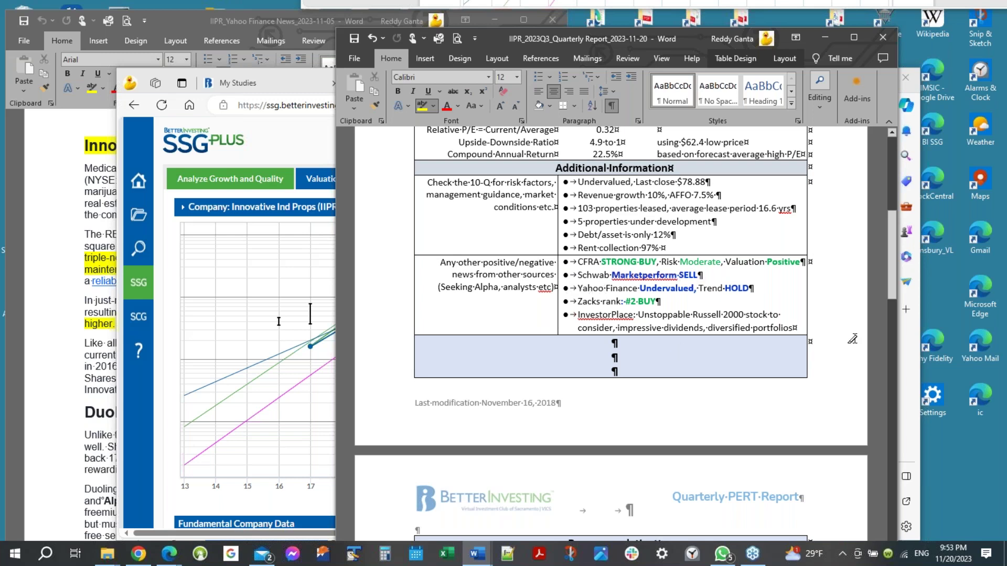
pyautogui.moveTo(898, 242); pyautogui.dragTo(896, 304)
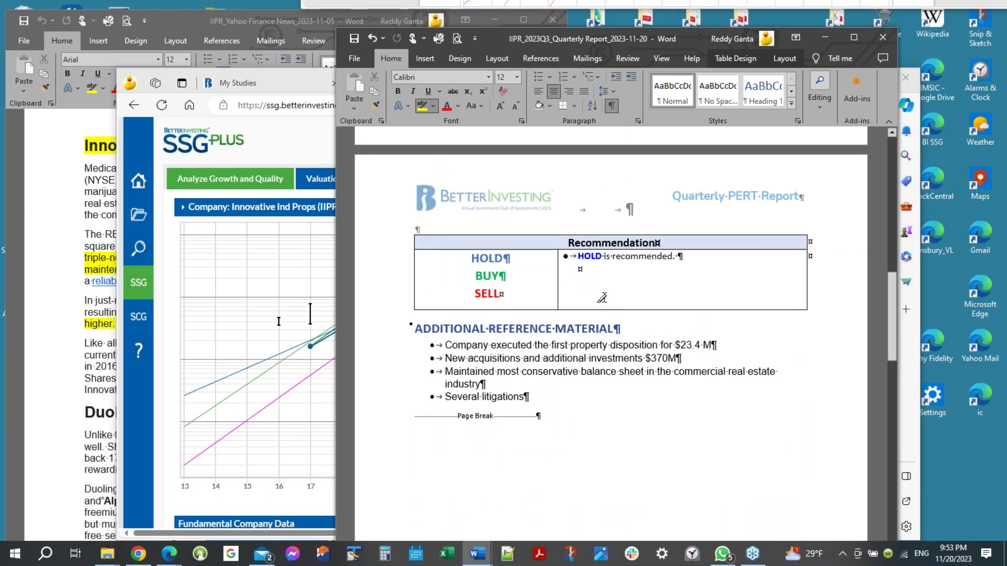
pyautogui.click(271, 138)
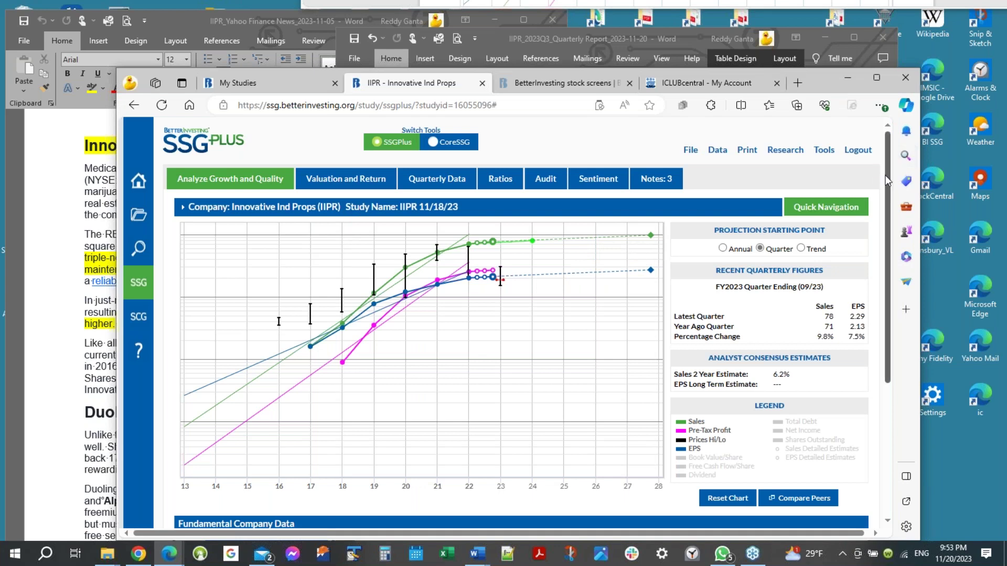
# Examine the IIPR growth chart's sales estimate and closing price points along with the fundamental company data
pyautogui.moveTo(889, 181); pyautogui.dragTo(904, 236)
pyautogui.moveTo(502, 209)
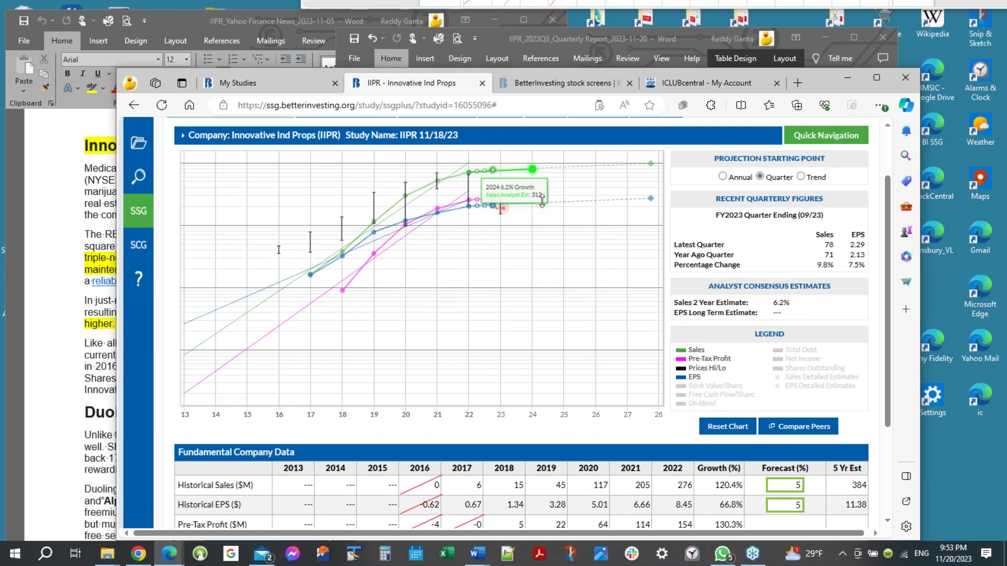
pyautogui.moveTo(469, 231)
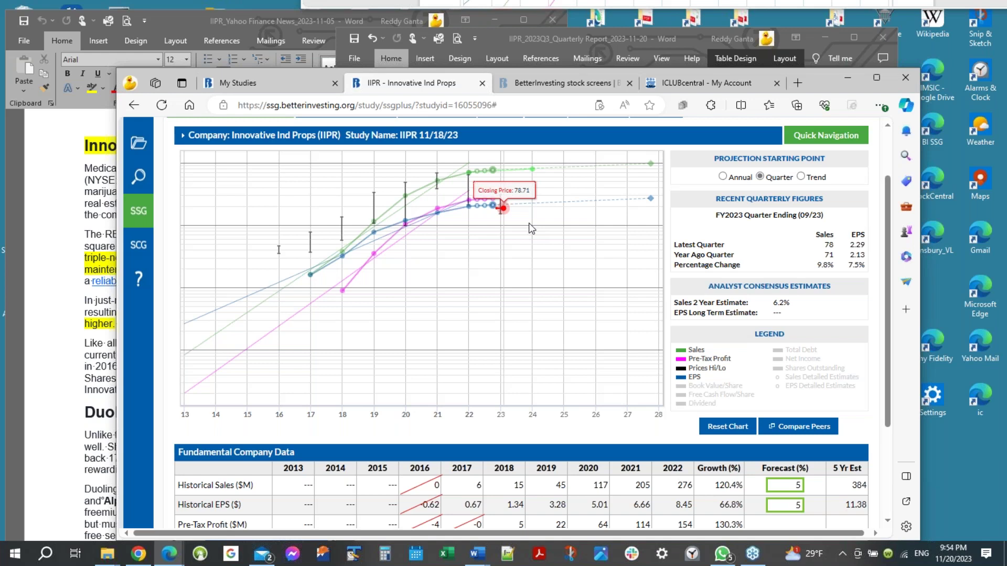
pyautogui.moveTo(528, 184)
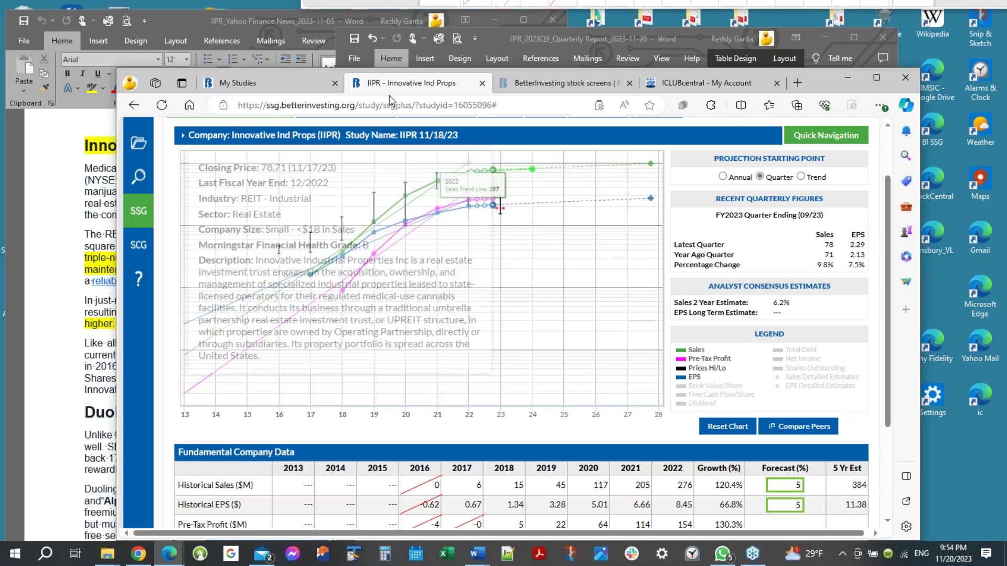
pyautogui.click(547, 87)
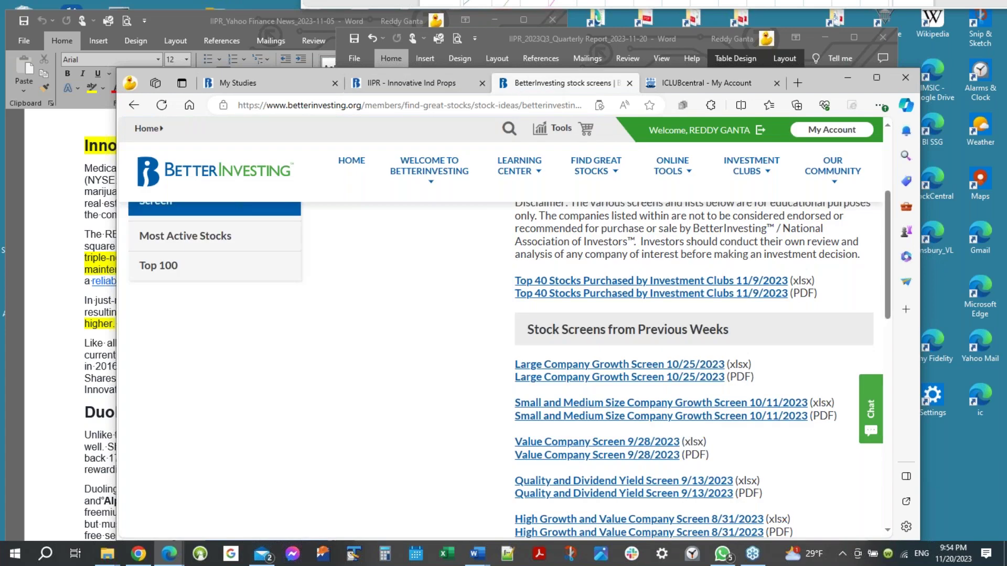
pyautogui.click(410, 83)
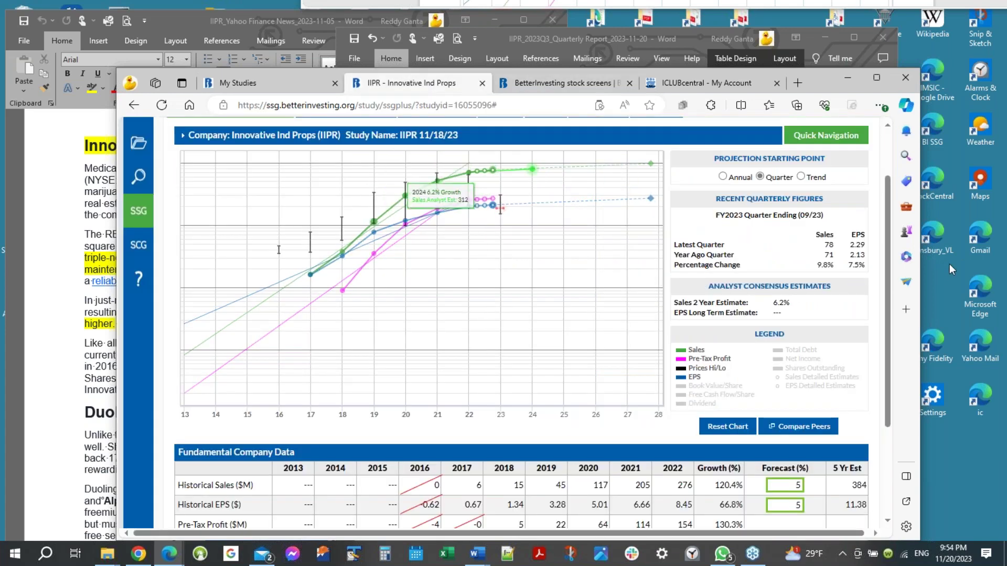
pyautogui.scroll(2, 887, 255)
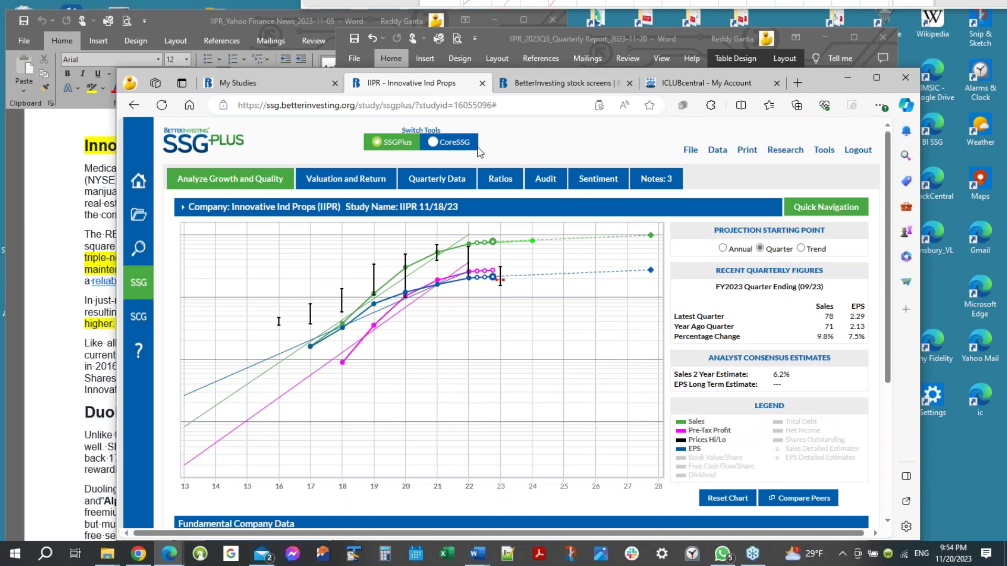
# Review the study's valuation and return section, covering price earnings history, risk and reward, zoning and five-year potential
pyautogui.click(345, 179)
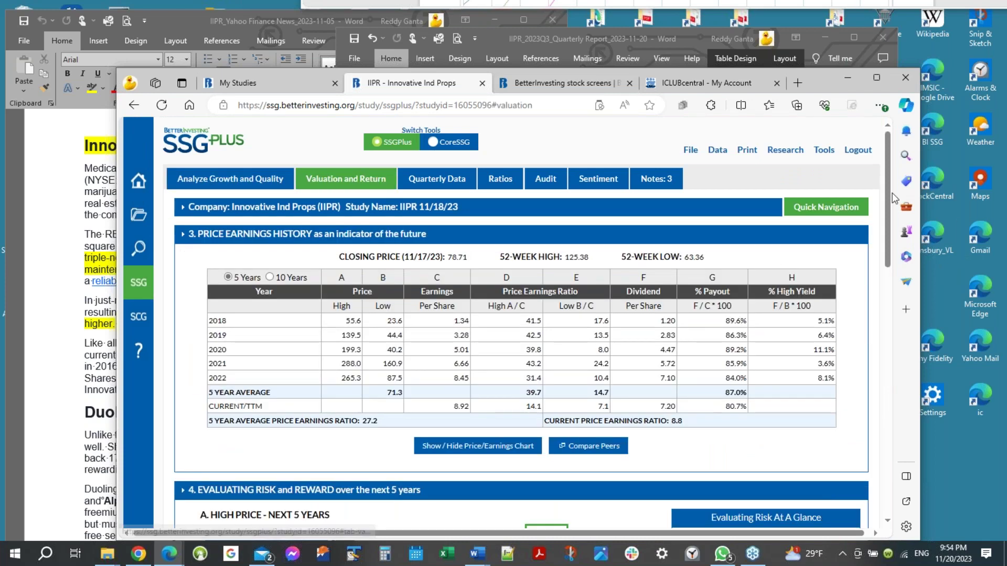
pyautogui.scroll(-5, 895, 198)
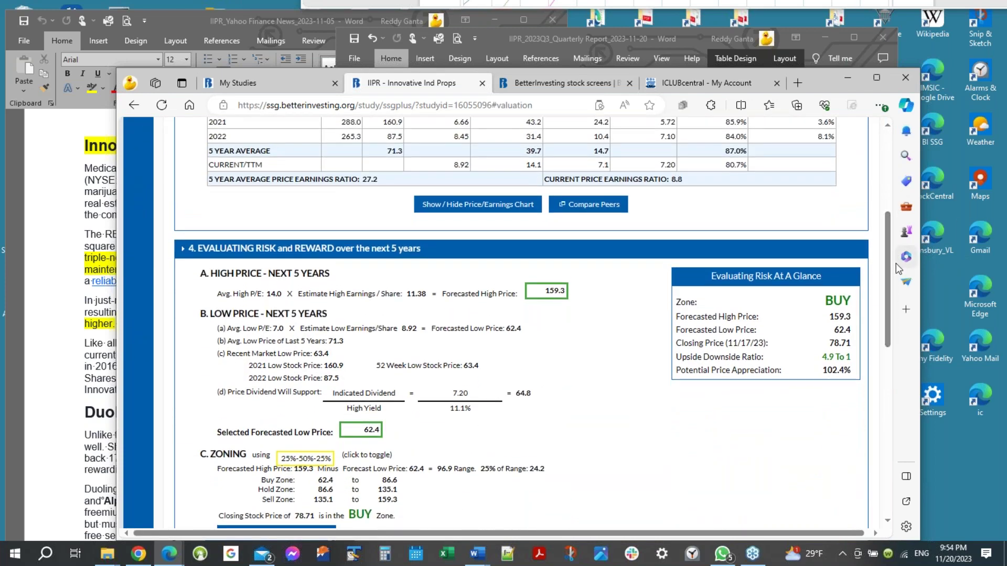
pyautogui.click(906, 257)
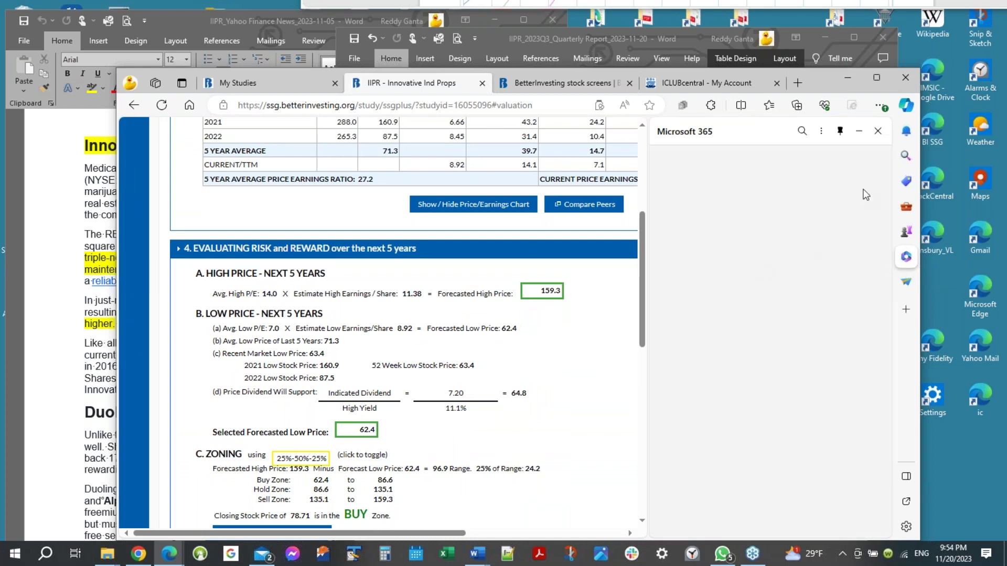
pyautogui.click(877, 131)
pyautogui.moveTo(886, 277); pyautogui.dragTo(883, 241)
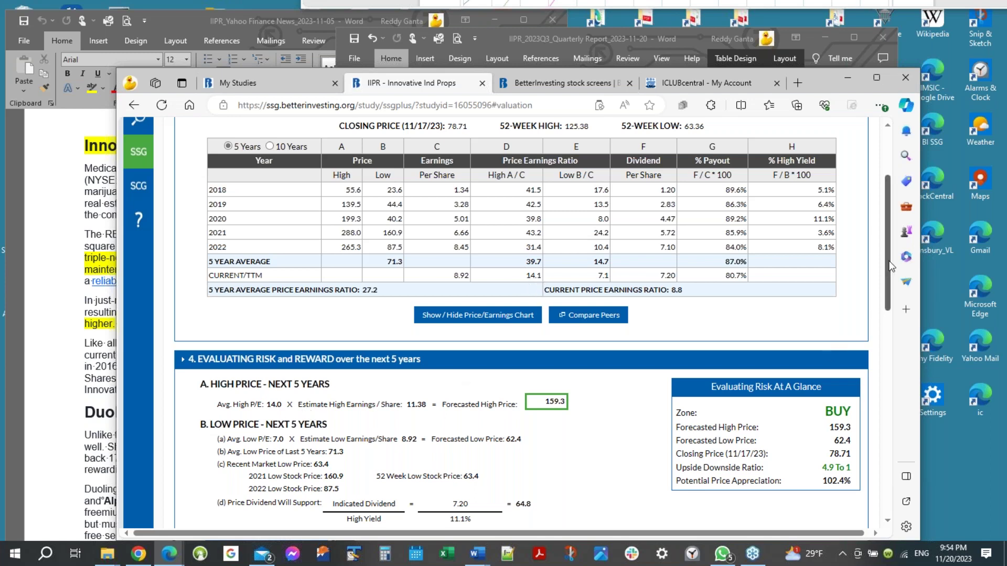
pyautogui.moveTo(890, 261); pyautogui.dragTo(891, 306)
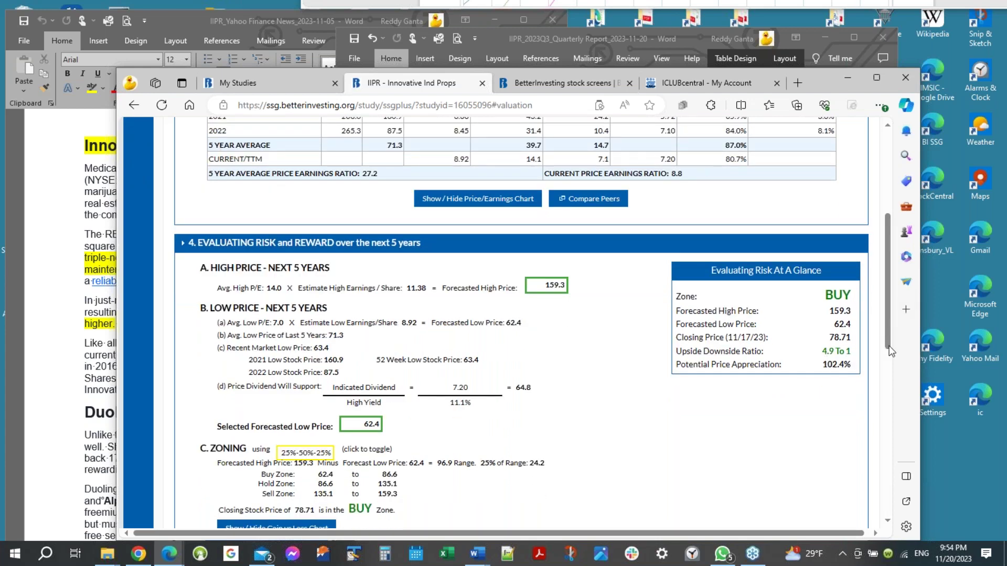
pyautogui.scroll(-2, 890, 285)
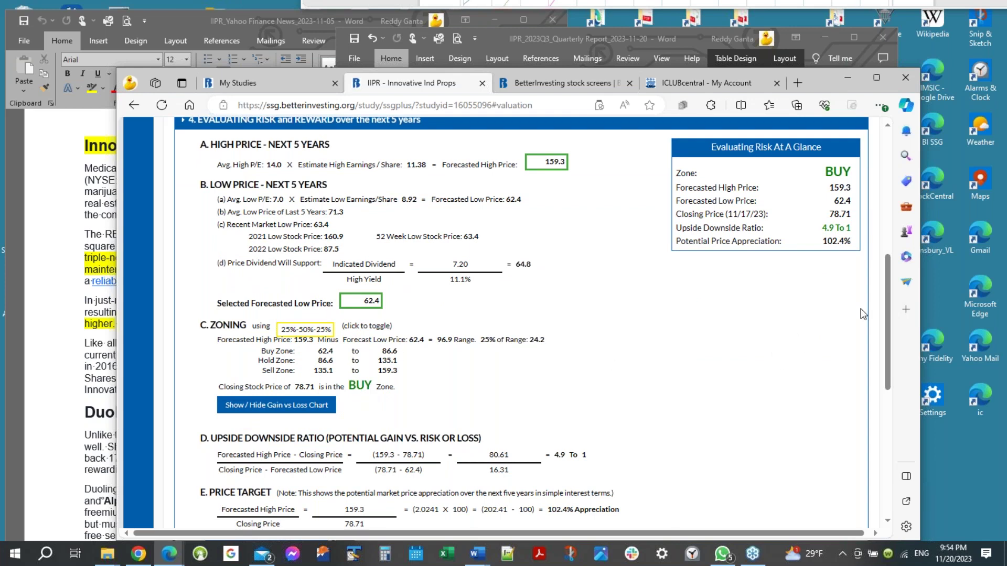
pyautogui.scroll(-5, 888, 304)
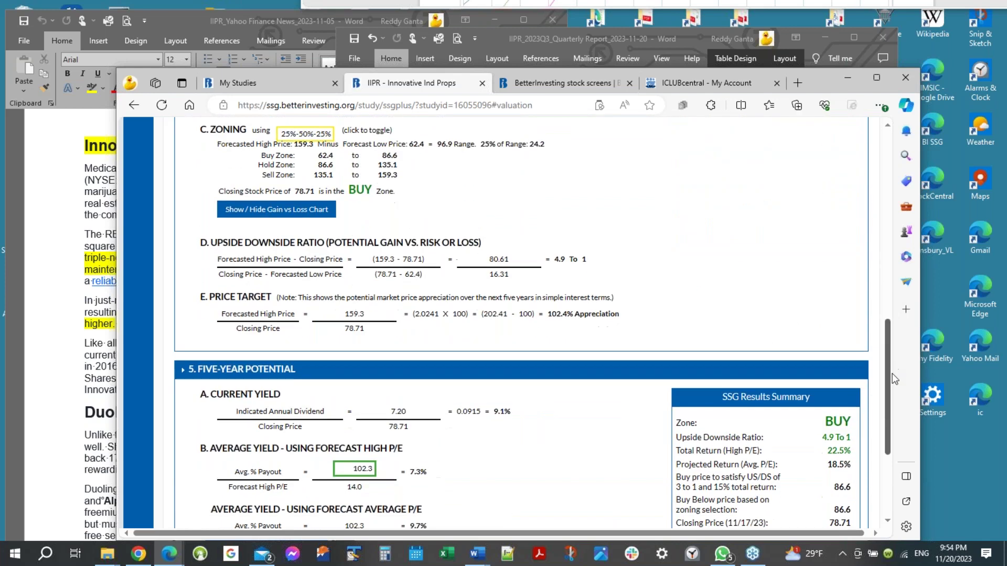
pyautogui.scroll(12, 894, 350)
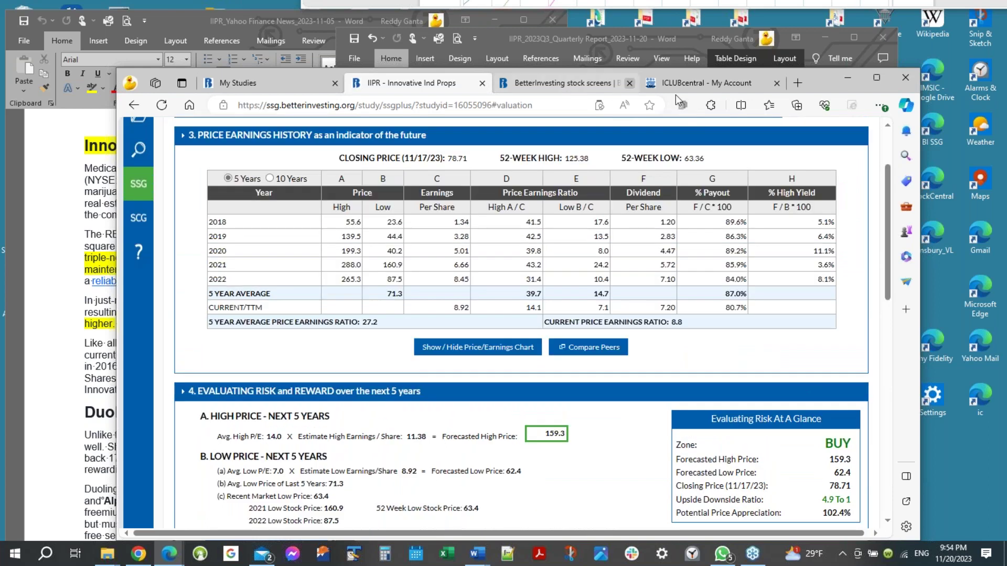
# Switch to the ICLUBcentral account page, and return to the recommendation in the IIPR Quarterly PERT Report
pyautogui.click(704, 84)
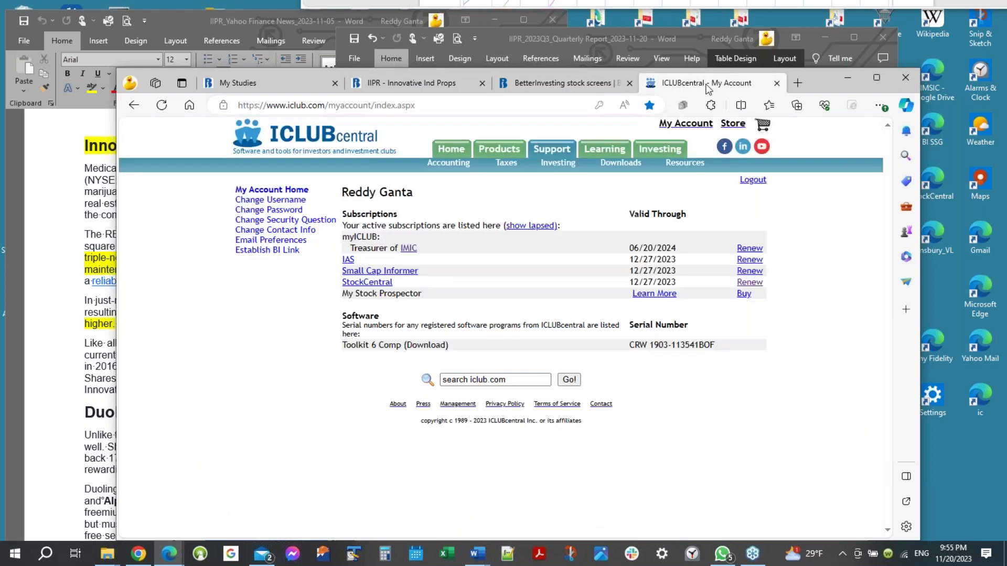
pyautogui.click(686, 38)
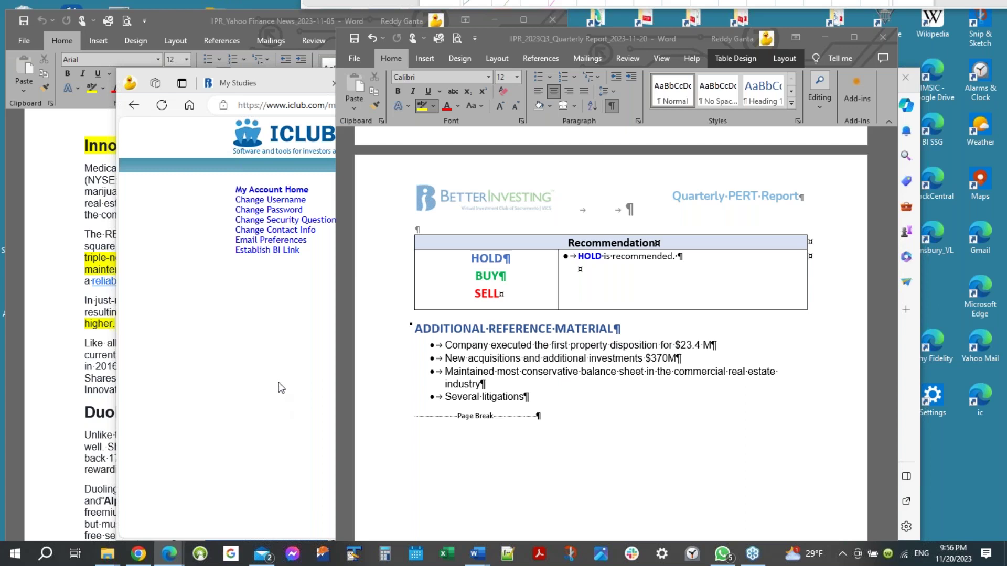
# In the Yahoo Finance news document, turn off highlighting and replace the nonbreaking spaces around "Duolingo" with ordinary spaces in the Duolingo section's first paragraph
pyautogui.click(182, 27)
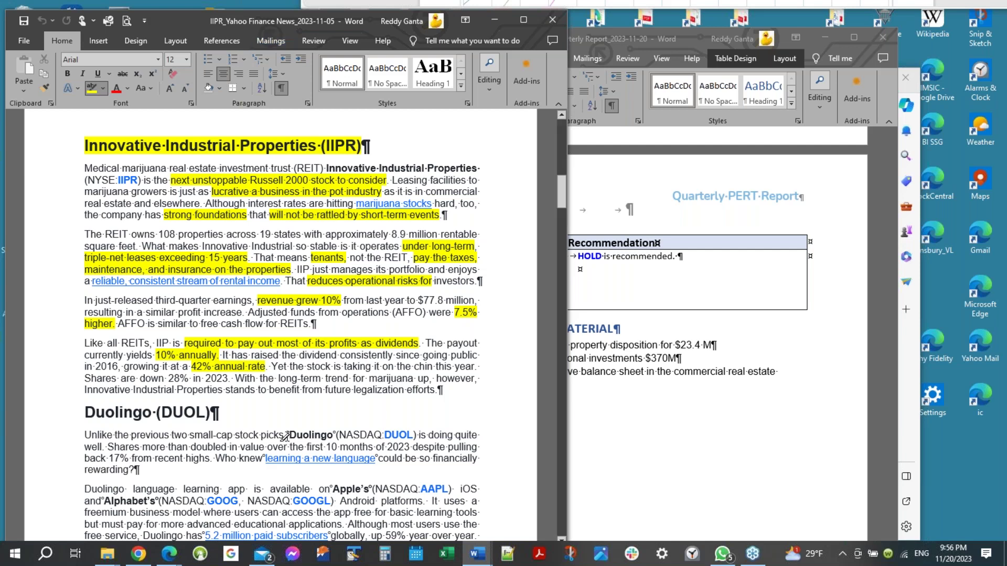
pyautogui.press('Escape')
pyautogui.click(288, 439)
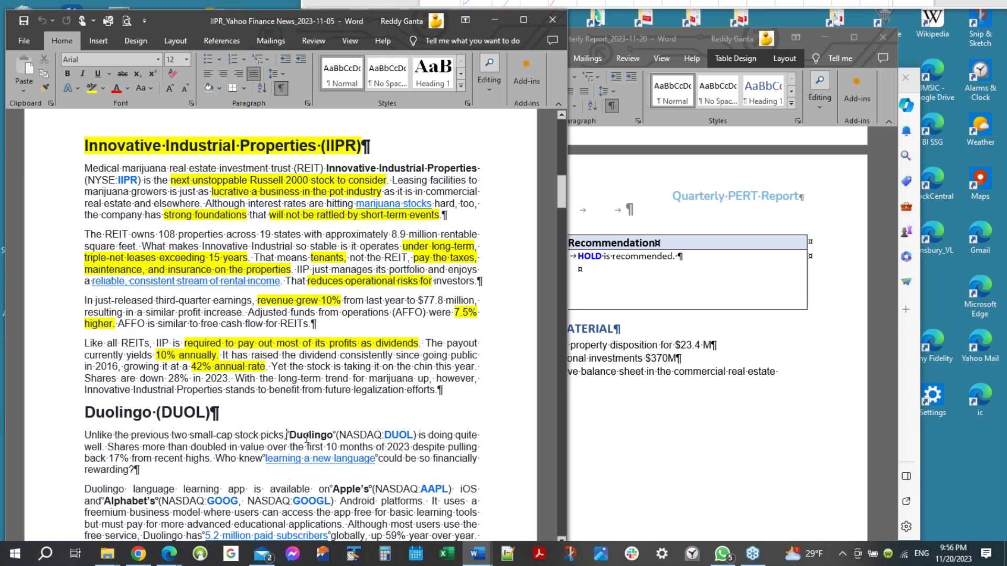
pyautogui.press('BackSpace')
pyautogui.click(312, 437)
pyautogui.press('Right')
pyautogui.press('Right')
pyautogui.press('Right')
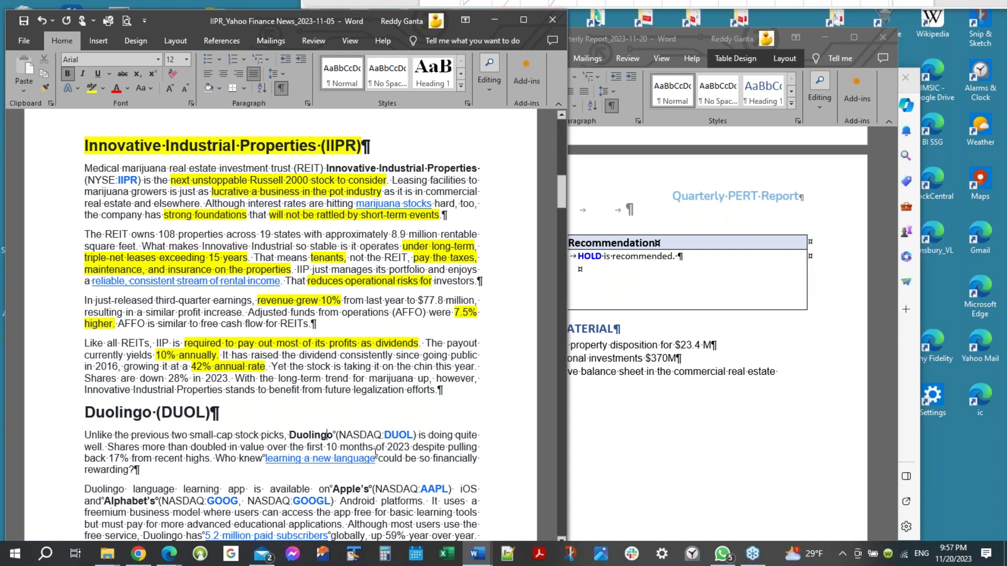
pyautogui.press('Delete')
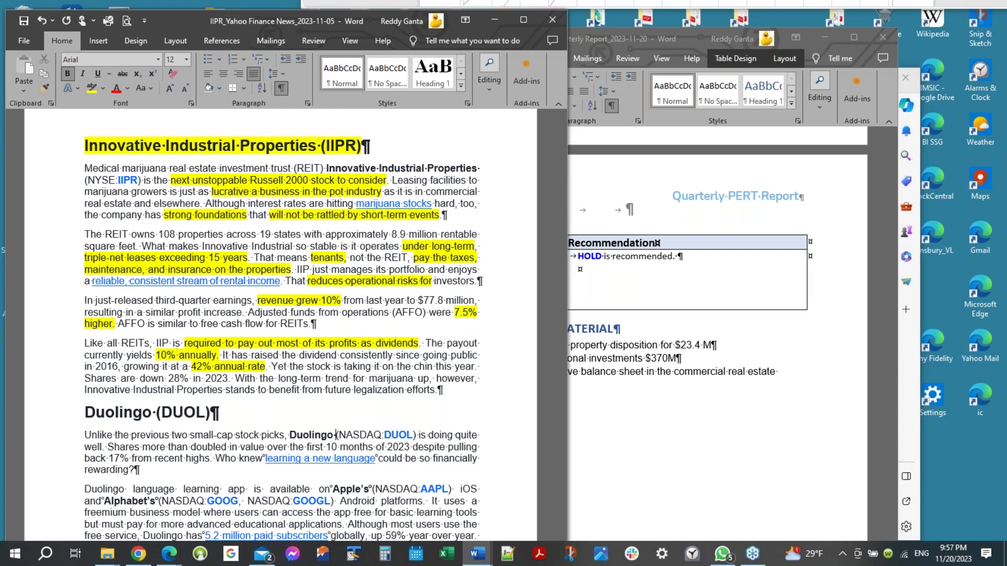
# Minimize the Yahoo Finance news document and move the IIPR quarterly report window aside to uncover the browser
pyautogui.click(841, 196)
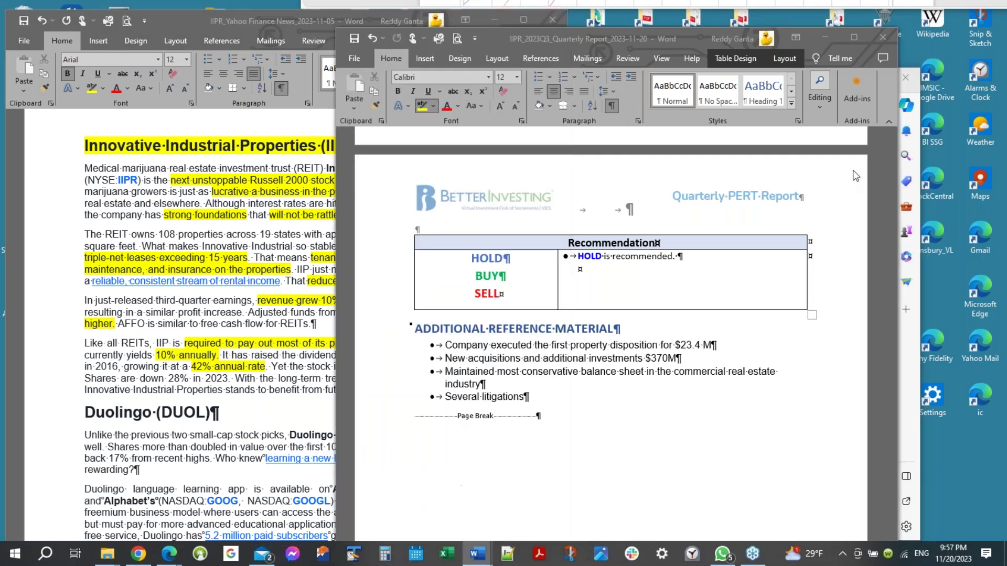
pyautogui.click(200, 30)
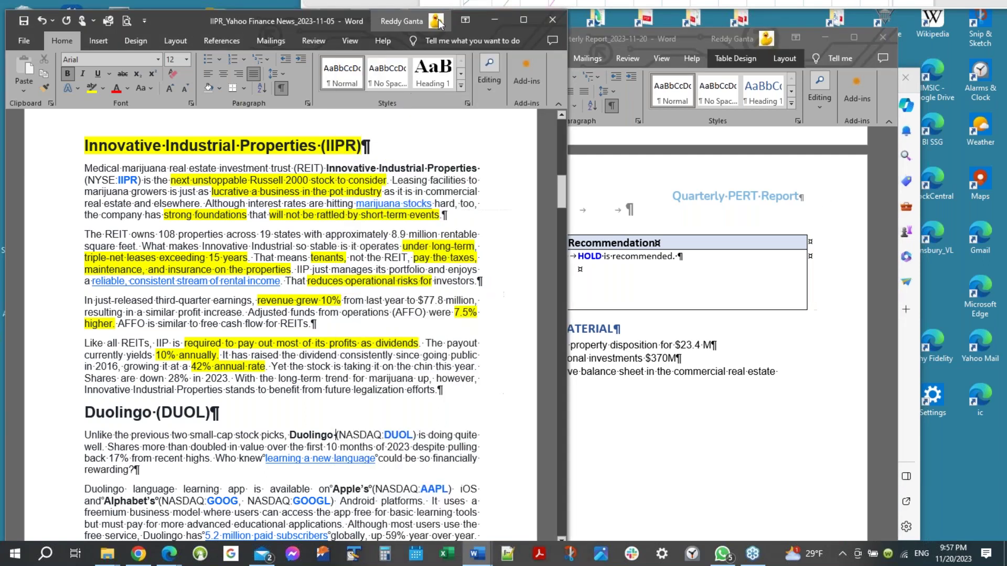
pyautogui.click(496, 20)
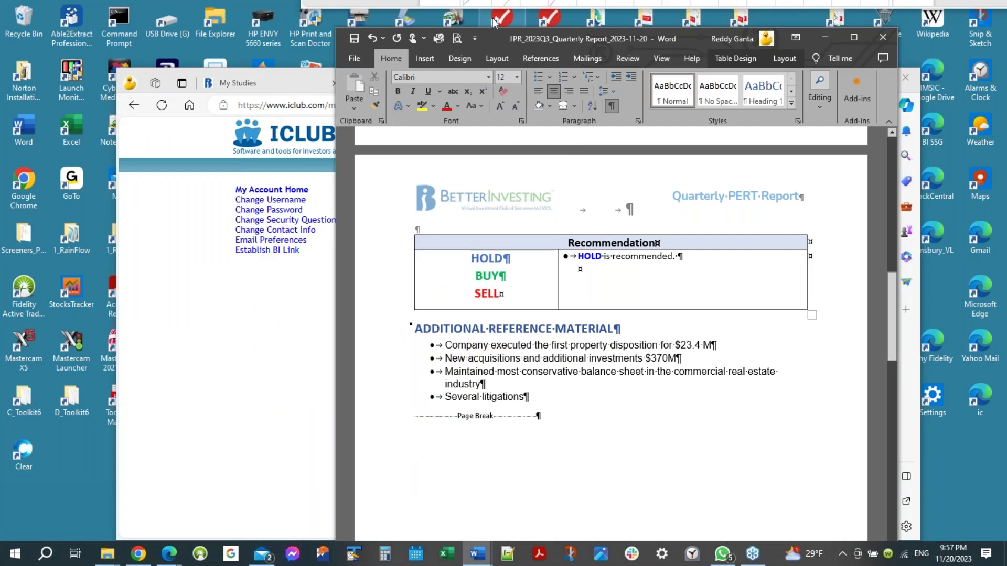
pyautogui.moveTo(694, 37); pyautogui.dragTo(794, 143)
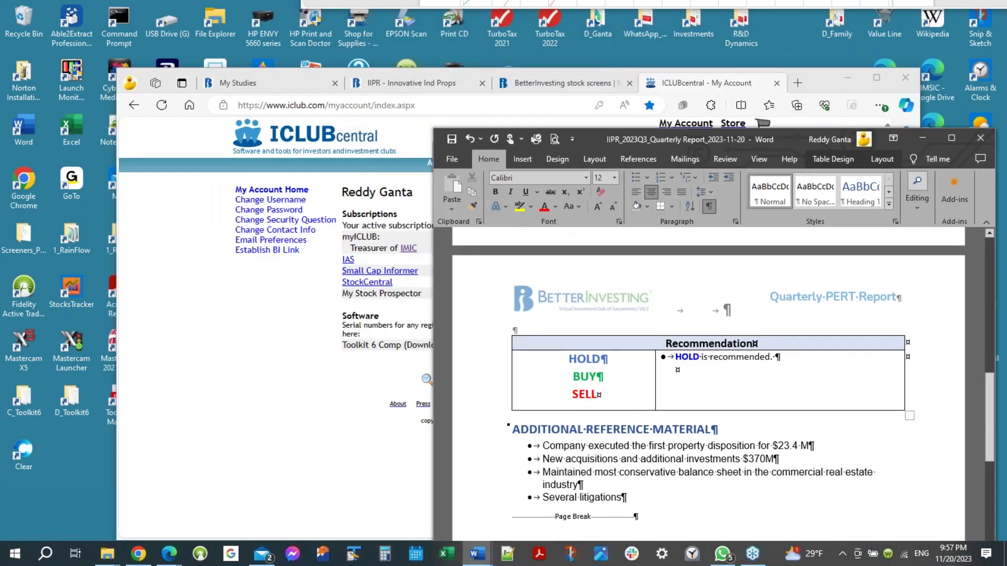
# Bring the ICLUBcentral browser window forward, move it clear of the IIPR quarterly report, and return to the report
pyautogui.hotkey('alt', 'Tab')
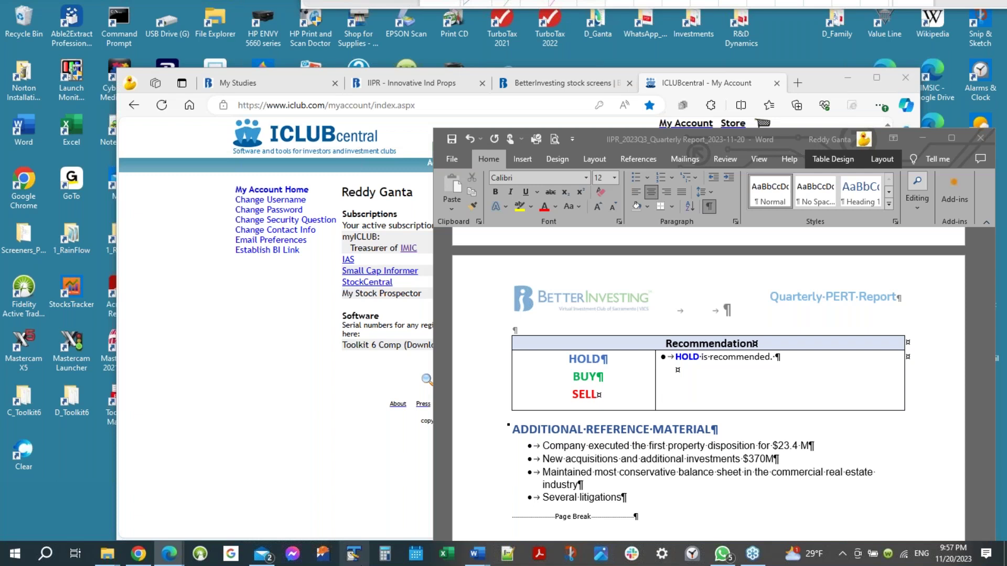
pyautogui.moveTo(270, 562)
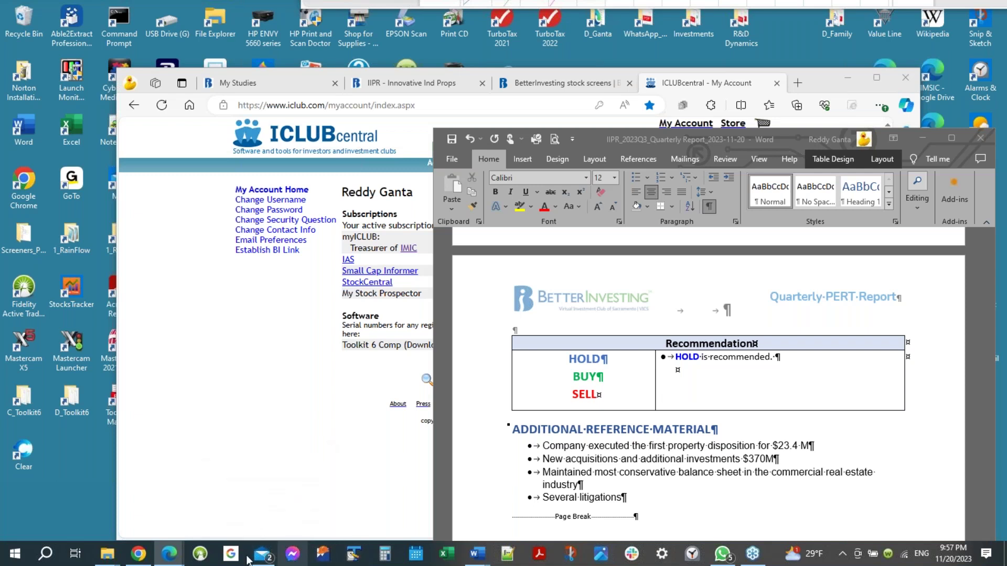
pyautogui.moveTo(130, 555)
pyautogui.moveTo(168, 559)
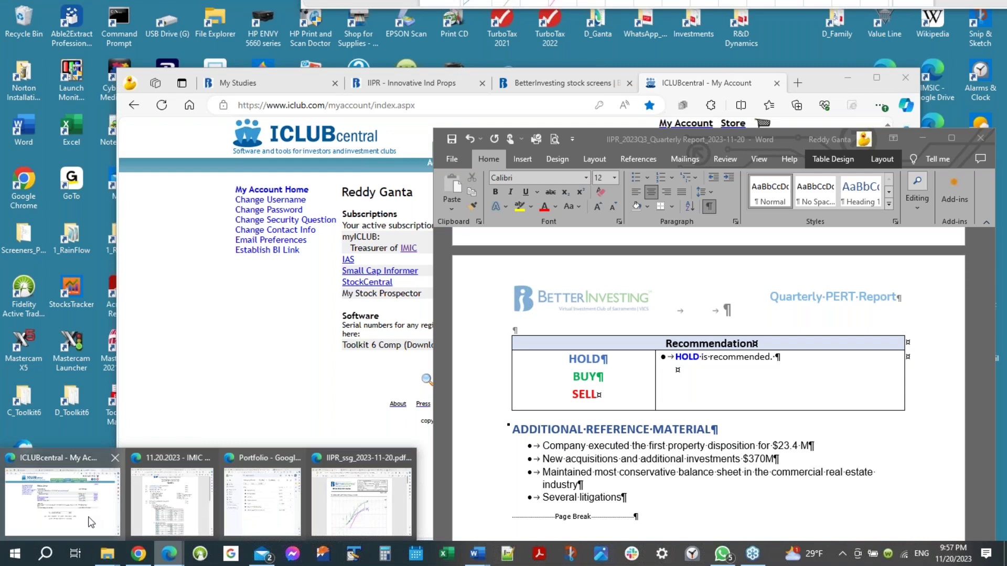
pyautogui.click(86, 519)
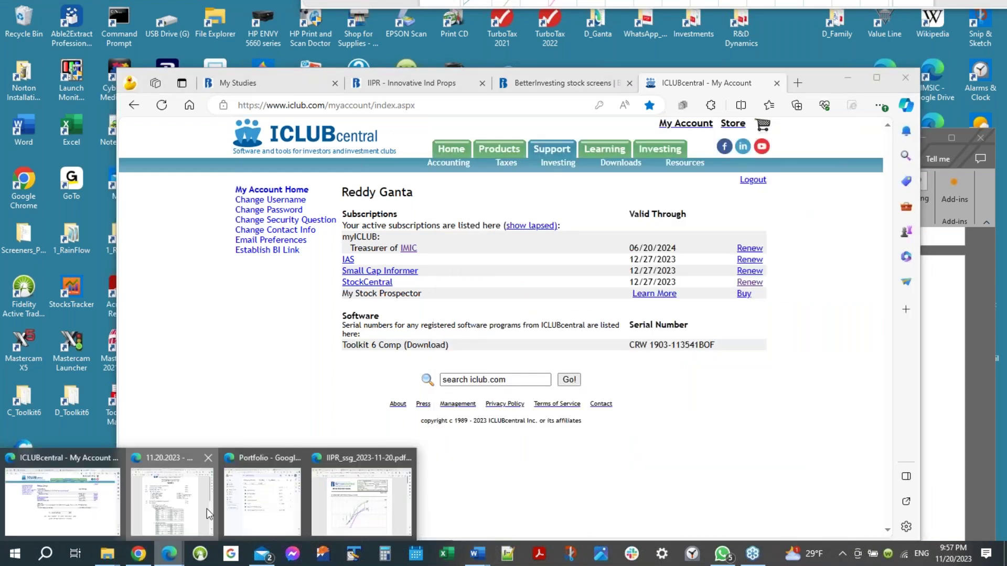
pyautogui.moveTo(173, 561)
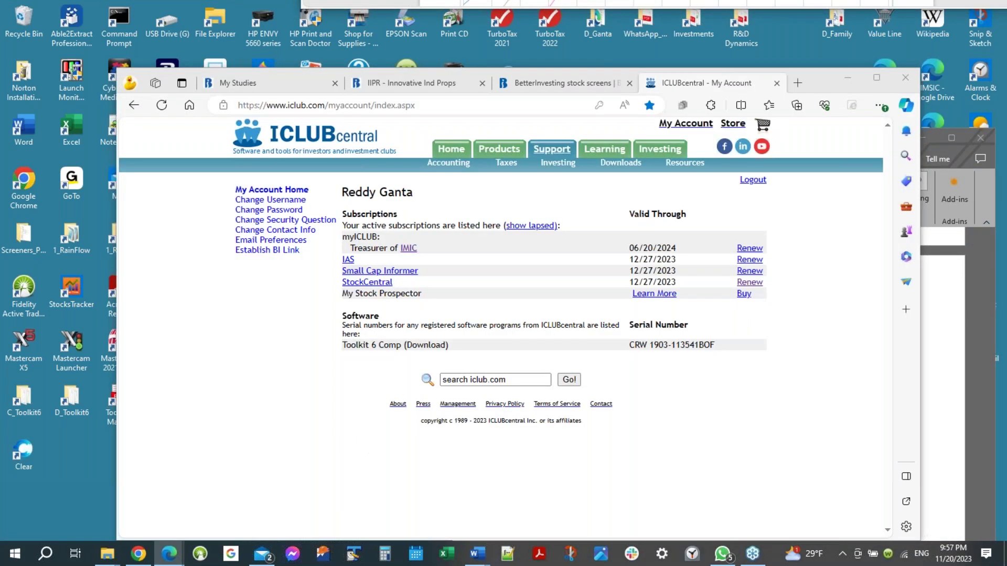
pyautogui.moveTo(821, 77); pyautogui.dragTo(642, 26)
pyautogui.click(987, 305)
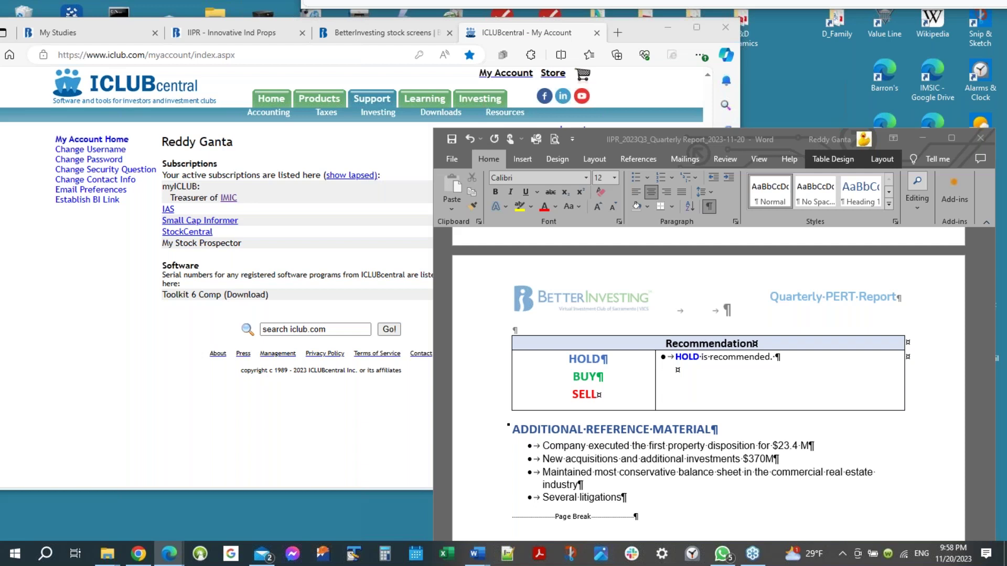
# Examine the industry diversification and club assets pie charts in the Treasurer's Report slides, and return to the IIPR quarterly report
pyautogui.hotkey('alt', 'Tab')
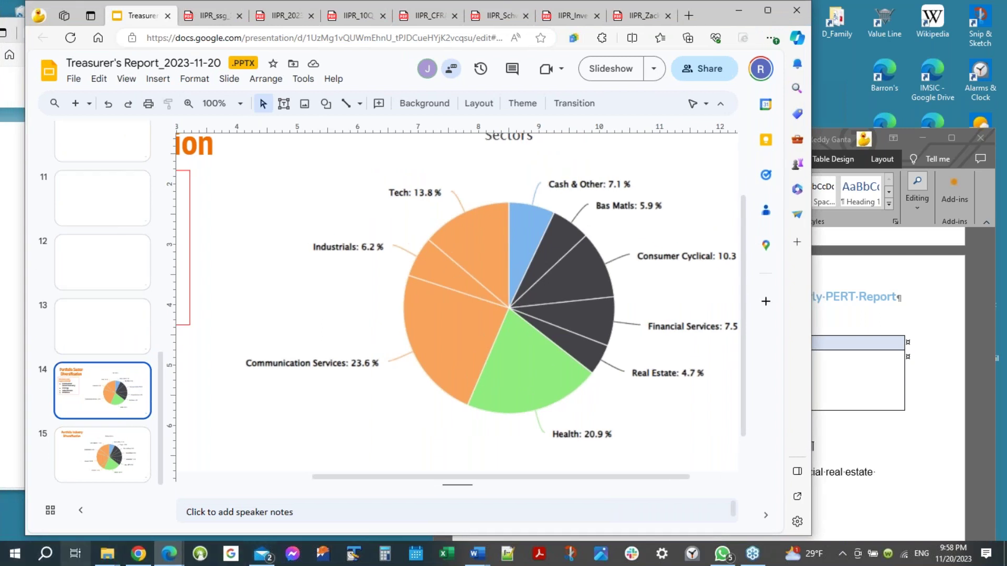
pyautogui.click(88, 449)
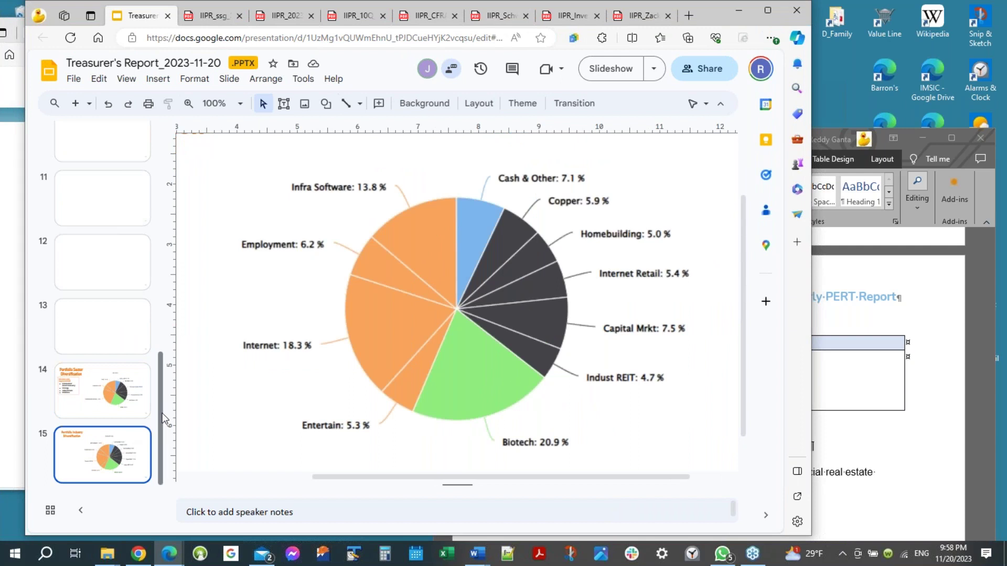
pyautogui.scroll(-2, 164, 399)
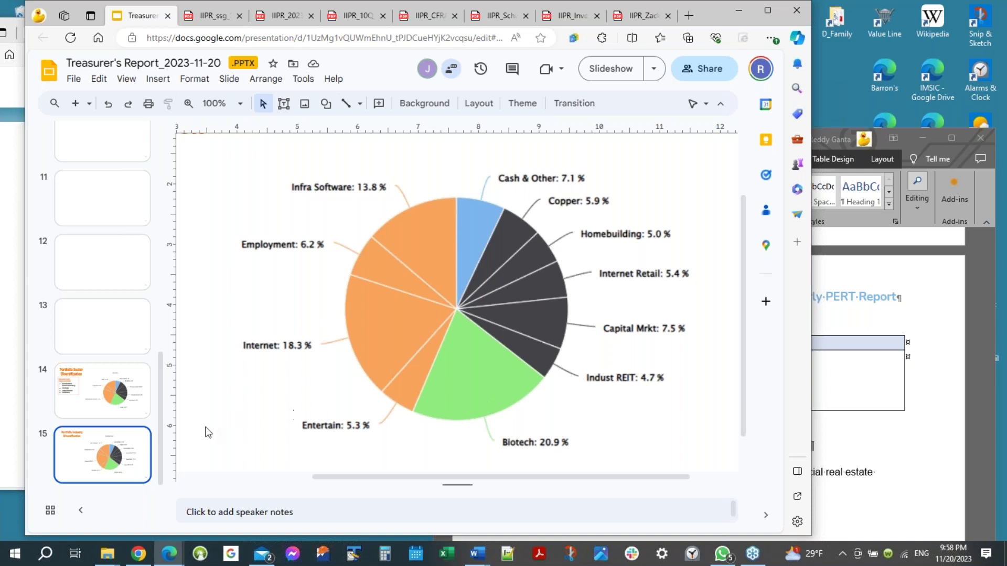
pyautogui.moveTo(167, 434); pyautogui.dragTo(167, 334)
pyautogui.click(110, 331)
pyautogui.click(107, 290)
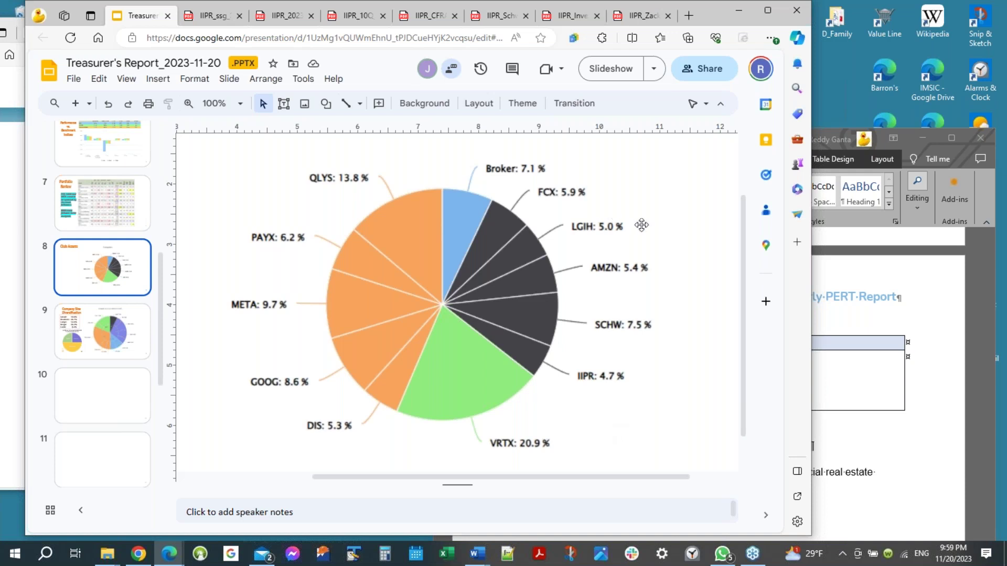
pyautogui.click(962, 301)
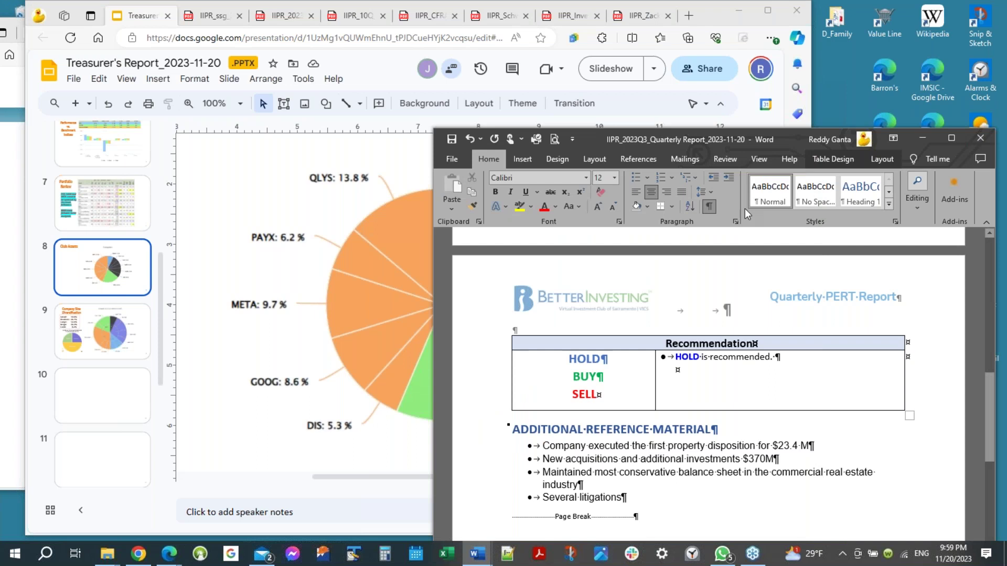
# Uncover the IIPR SSGPlus study, examine its Evaluating Risk and Reward section, and reposition and heighten that browser window
pyautogui.moveTo(712, 17); pyautogui.dragTo(780, 101)
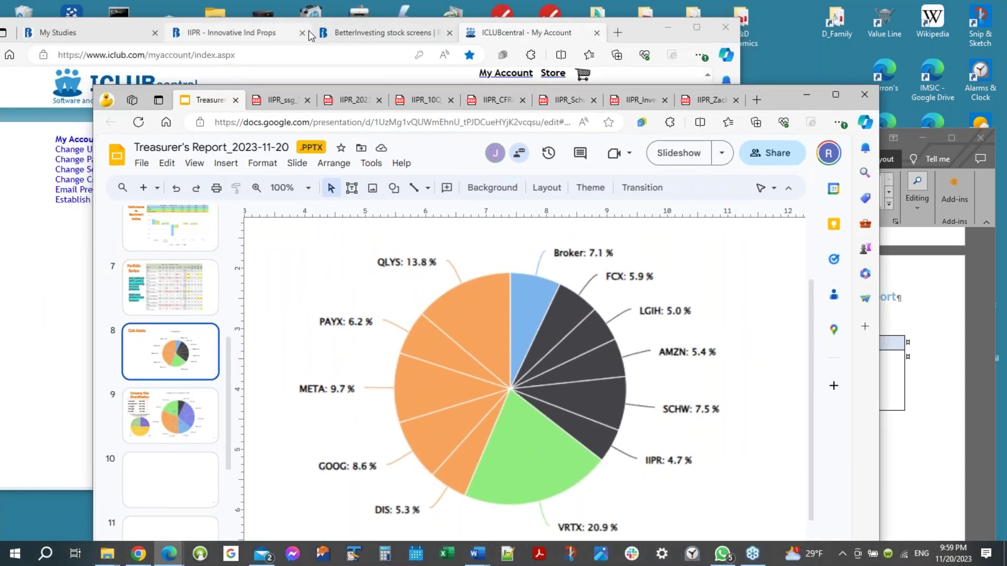
pyautogui.click(250, 31)
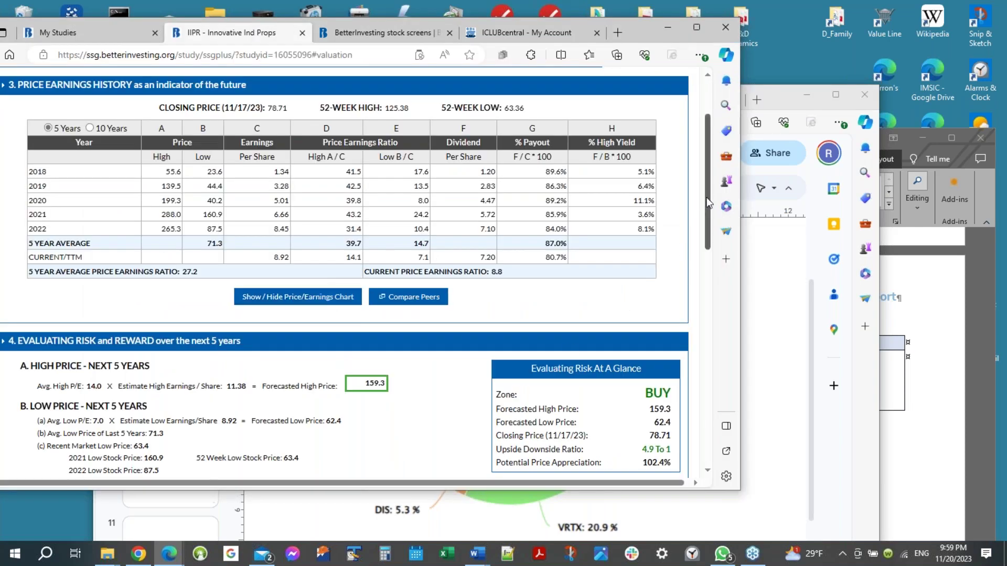
pyautogui.moveTo(707, 197); pyautogui.dragTo(713, 267)
pyautogui.scroll(-2, 712, 270)
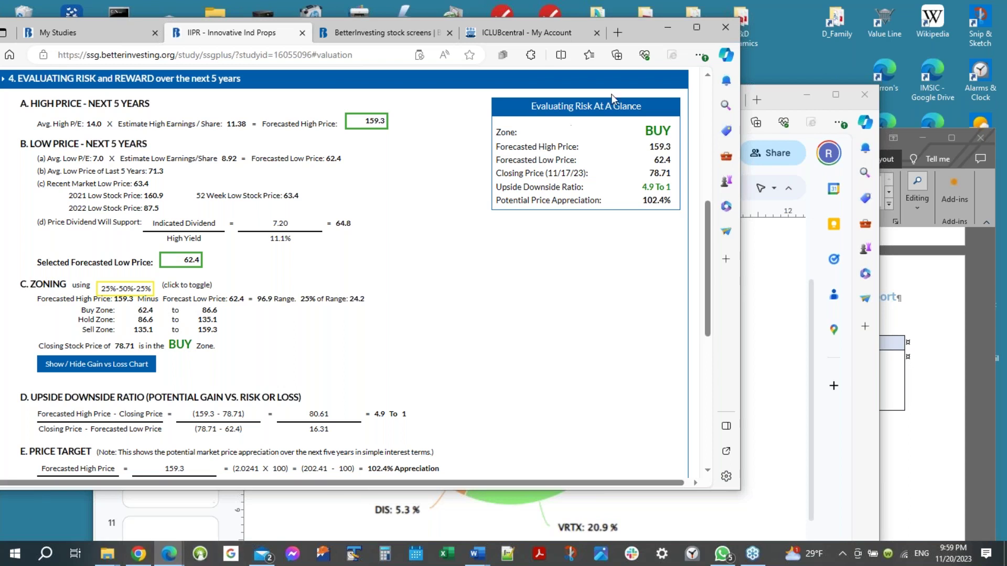
pyautogui.moveTo(638, 30); pyautogui.dragTo(726, 23)
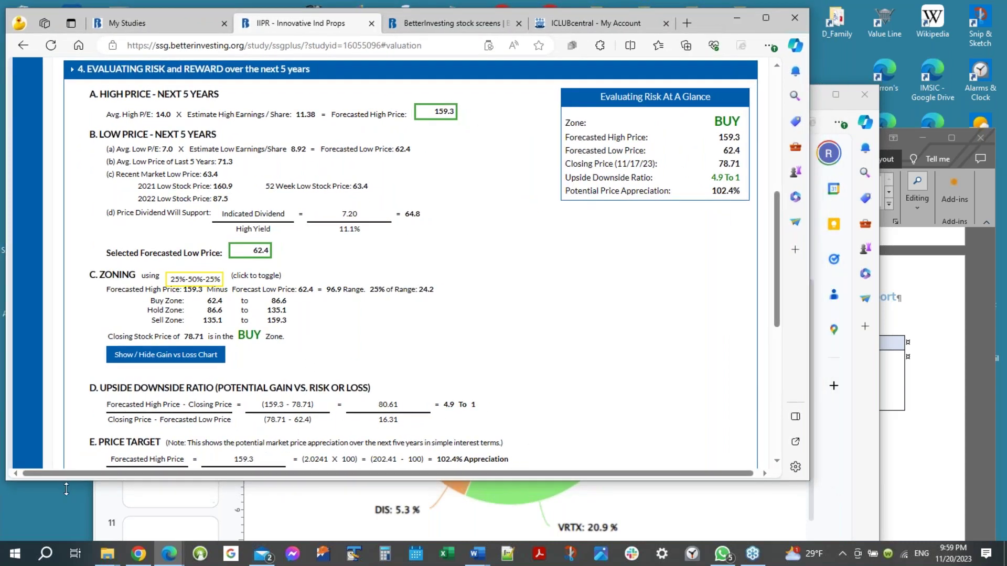
pyautogui.moveTo(63, 481); pyautogui.dragTo(62, 502)
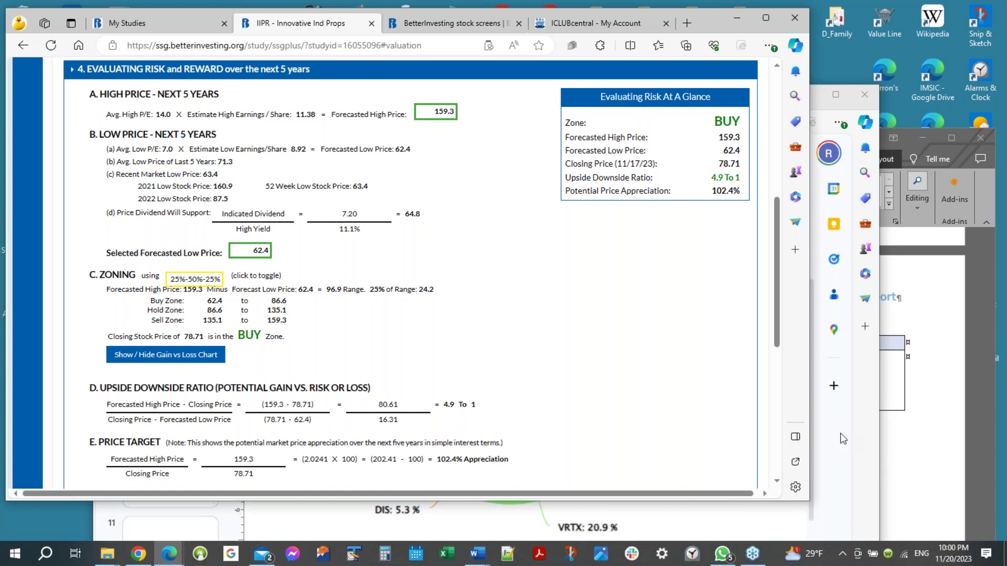
# Return to the Treasurer's Report and examine the portfolio gain/loss table on slide 4, widening the window to show all columns
pyautogui.click(858, 438)
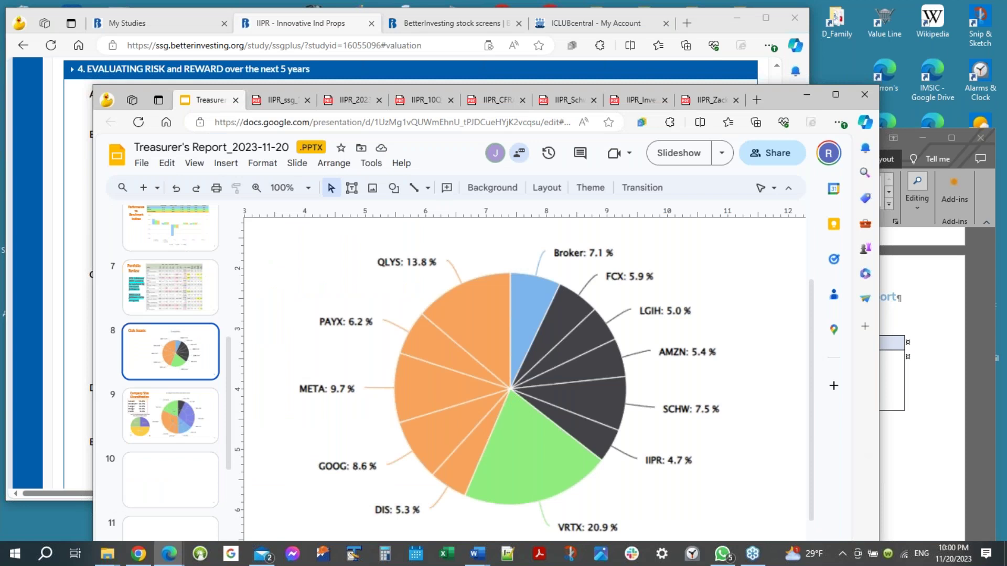
pyautogui.click(193, 303)
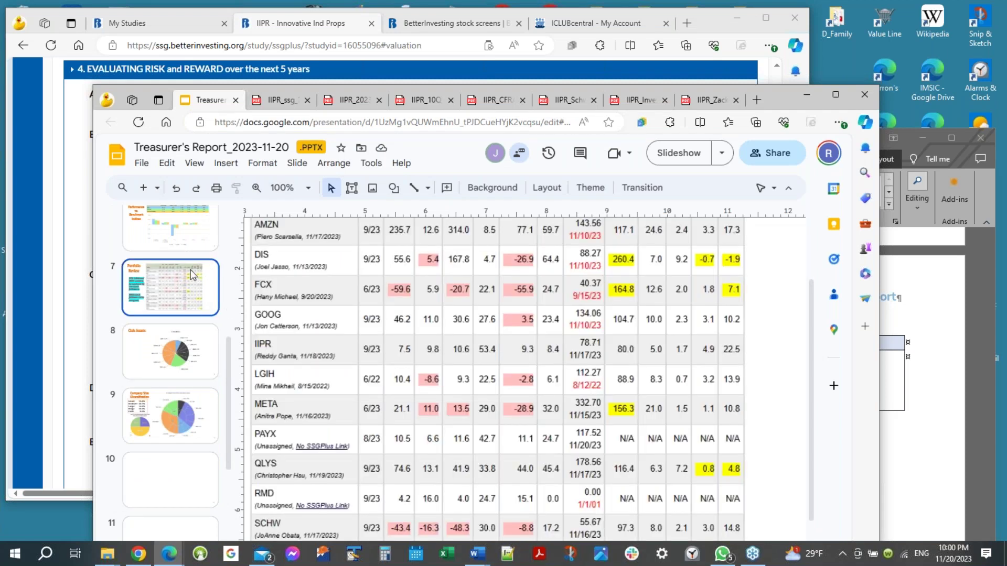
pyautogui.moveTo(229, 348); pyautogui.dragTo(223, 265)
pyautogui.click(170, 308)
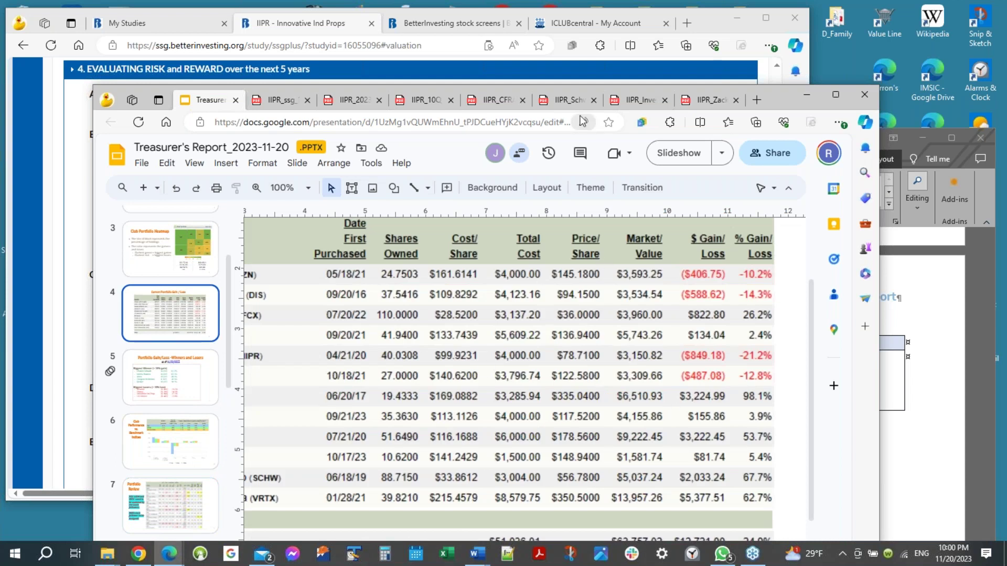
pyautogui.moveTo(784, 99); pyautogui.dragTo(783, 59)
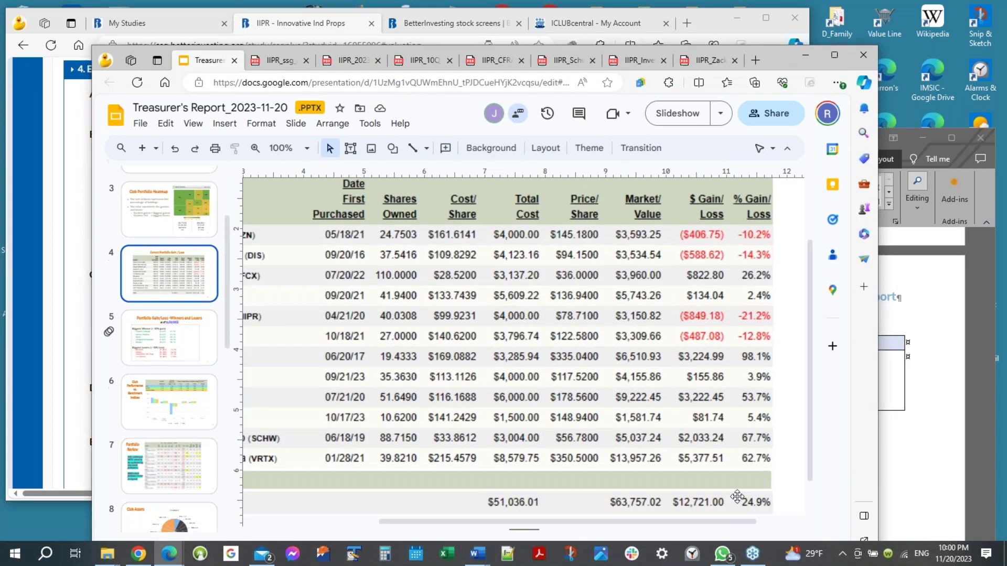
pyautogui.moveTo(579, 520); pyautogui.dragTo(529, 518)
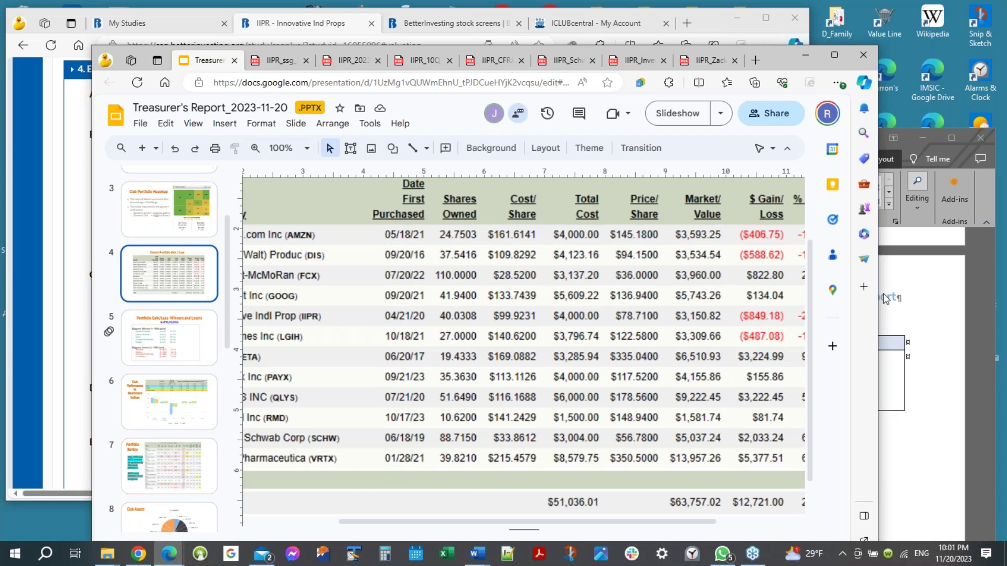
pyautogui.moveTo(883, 294); pyautogui.dragTo(982, 294)
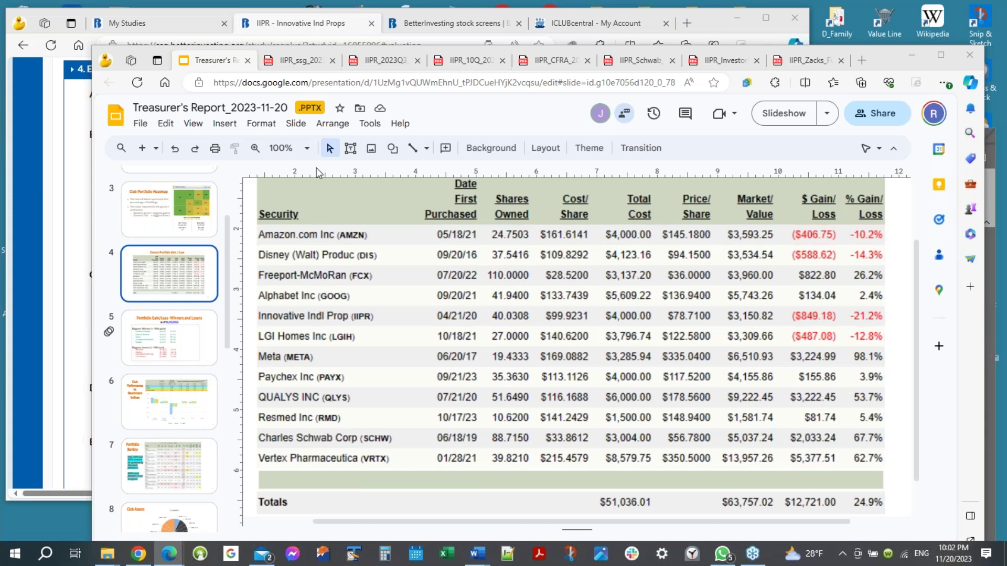
# Close the seven IIPR research PDFs, from the SSG study through the Zacks report, and close the Treasurer's Report window
pyautogui.click(304, 61)
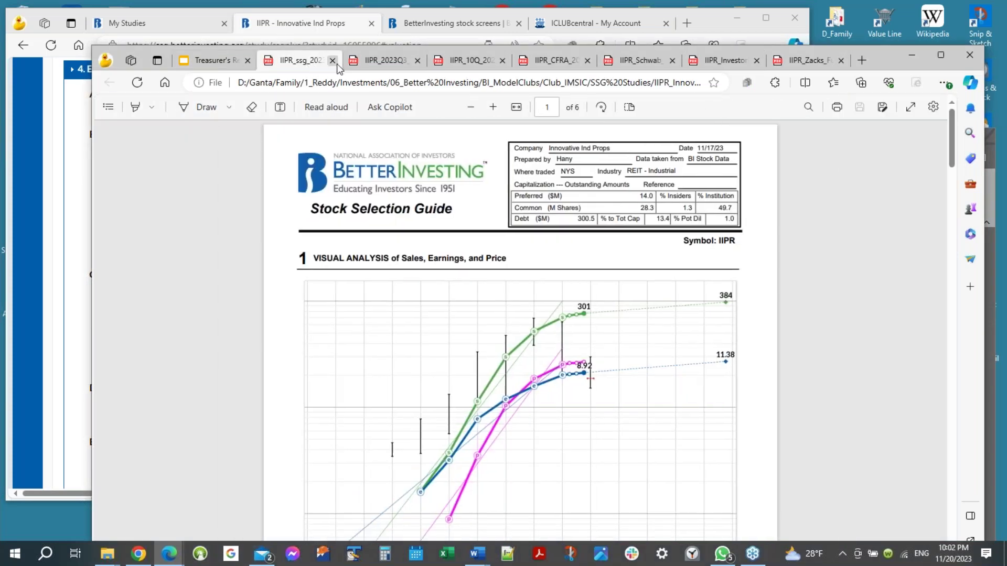
pyautogui.click(332, 61)
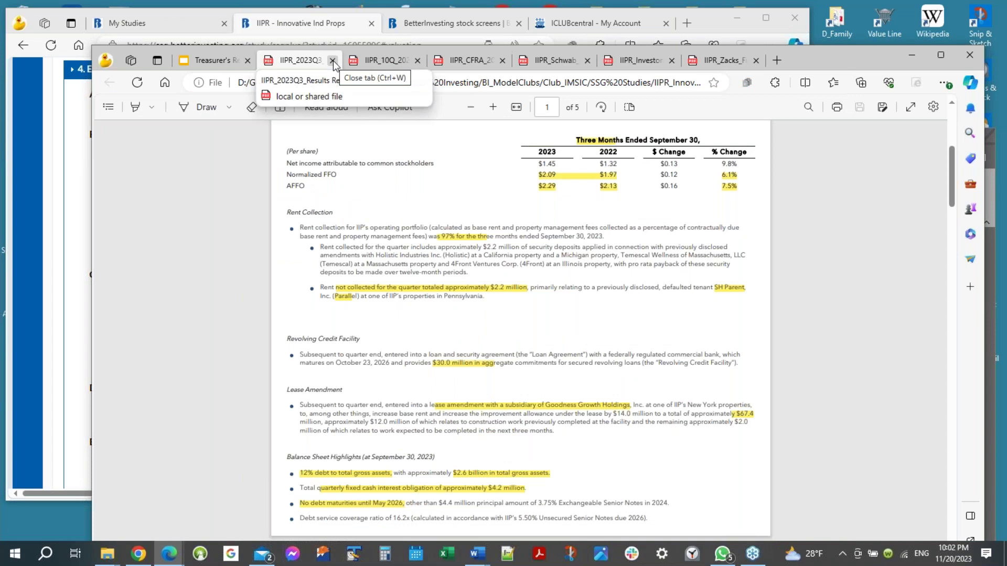
pyautogui.click(333, 61)
pyautogui.click(333, 60)
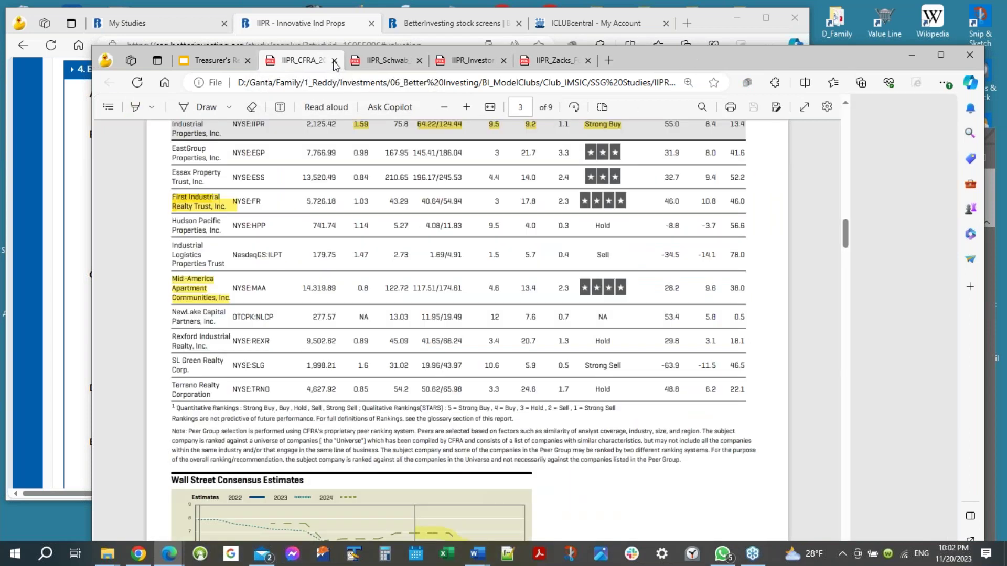
pyautogui.click(332, 61)
pyautogui.click(333, 61)
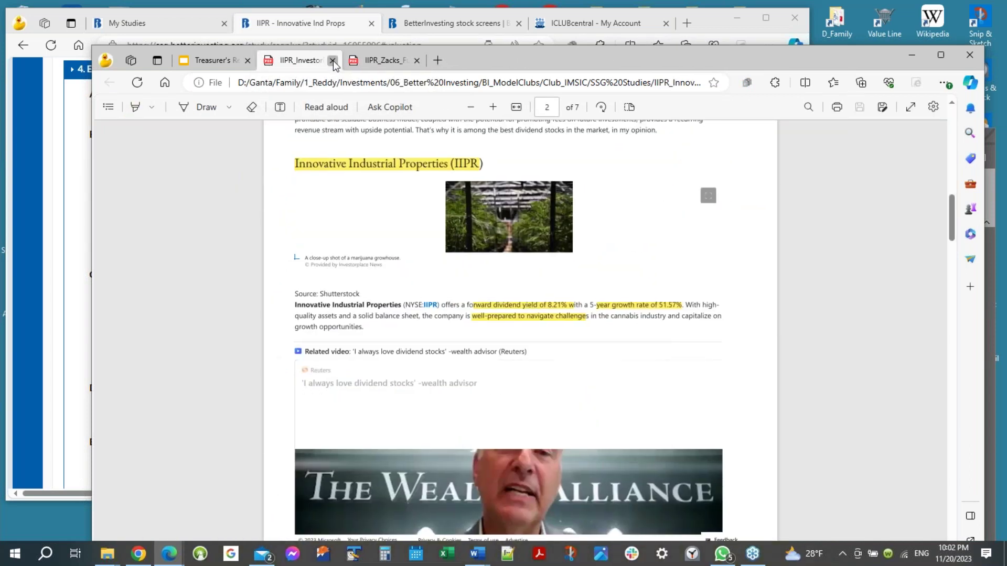
pyautogui.click(333, 61)
pyautogui.click(332, 61)
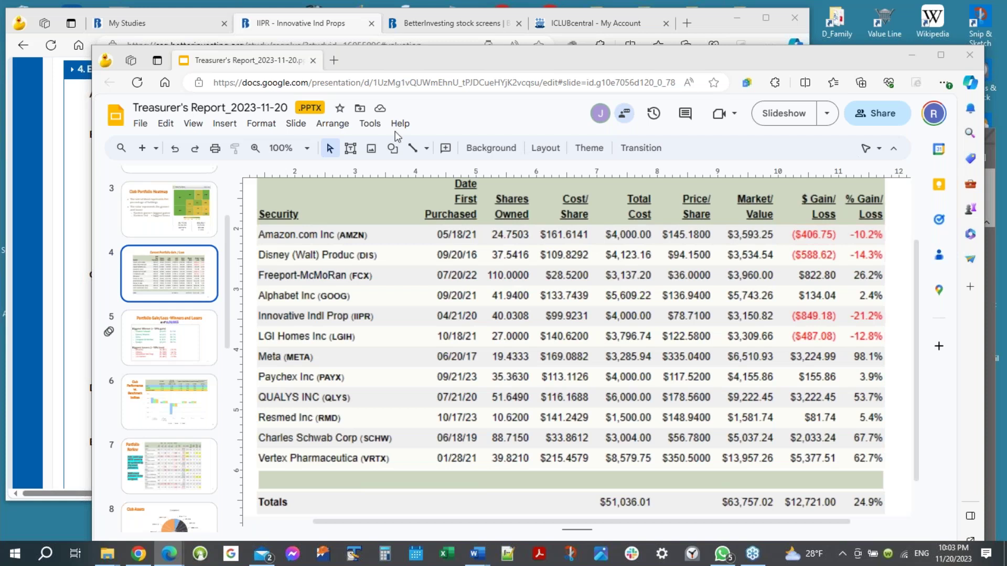
pyautogui.click(968, 54)
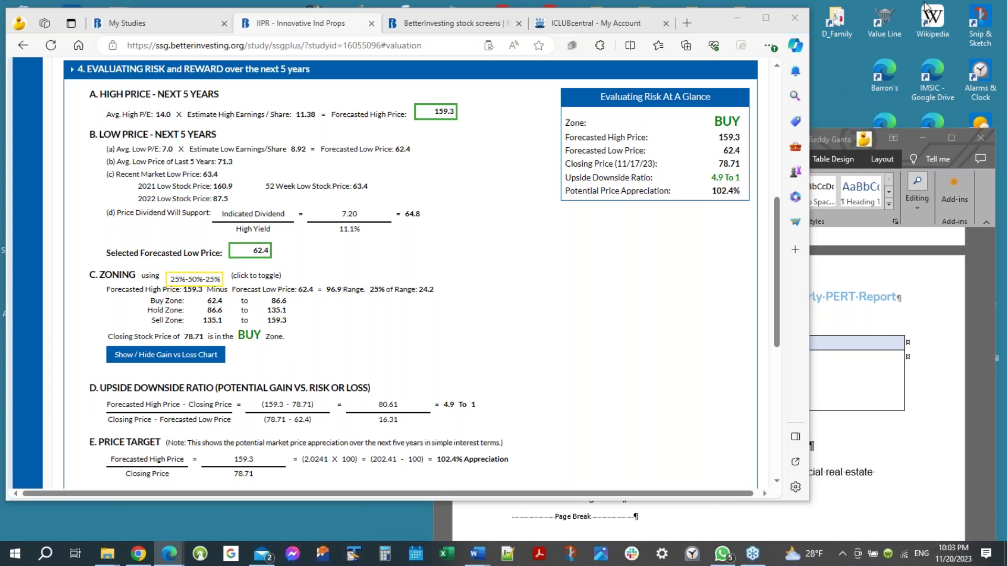
# Check the BetterInvesting stock screens page, and return to the Price Earnings History section of the IIPR study
pyautogui.click(442, 24)
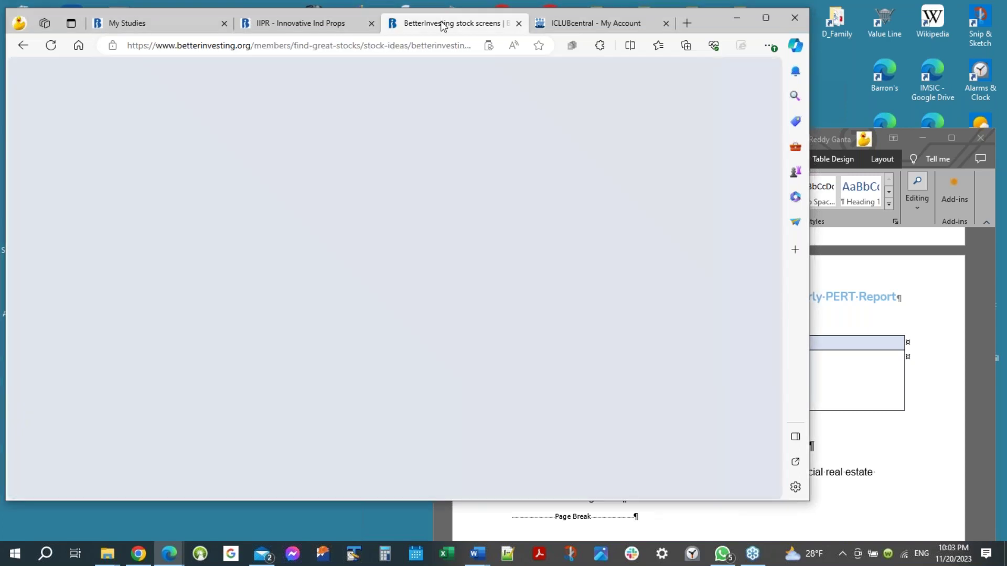
pyautogui.click(301, 24)
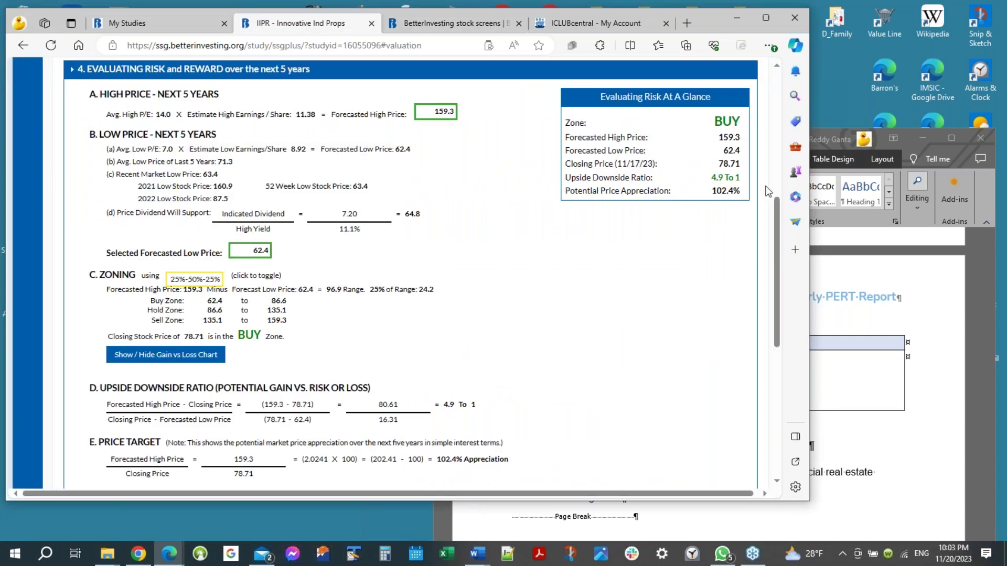
pyautogui.moveTo(778, 229); pyautogui.dragTo(778, 103)
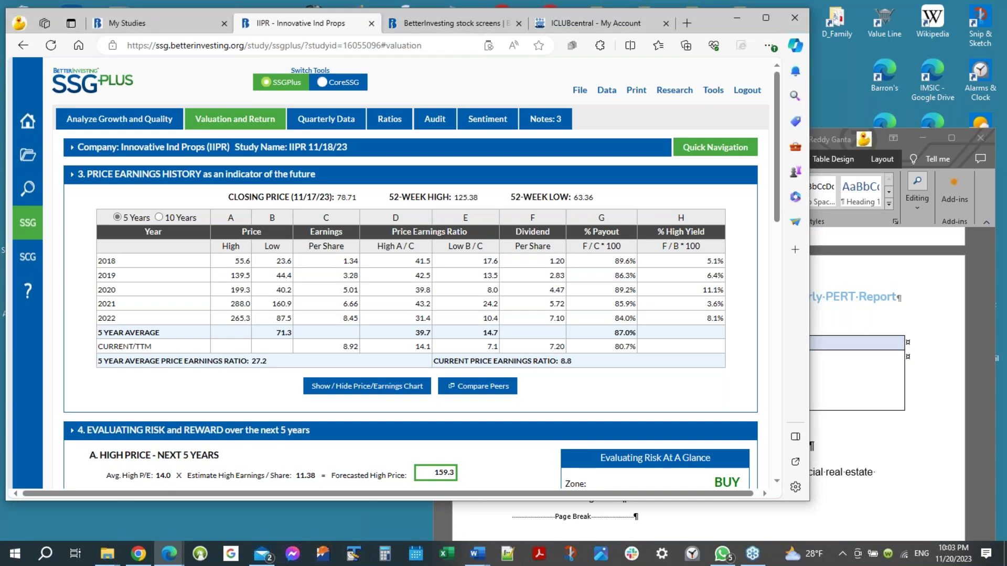
# Close the IIPR quarterly report document and make the browser window with the IIPR study taller
pyautogui.click(976, 319)
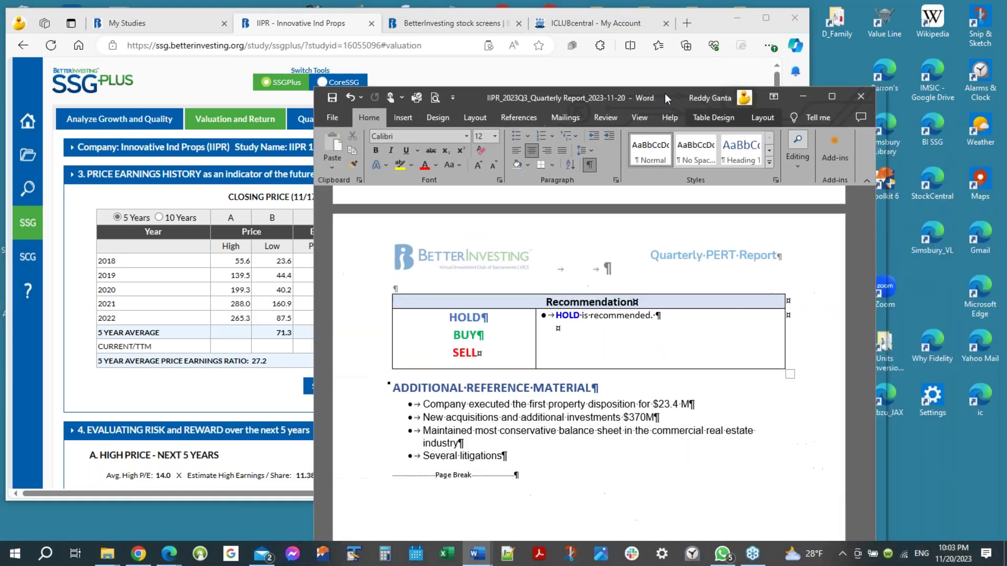
pyautogui.click(856, 96)
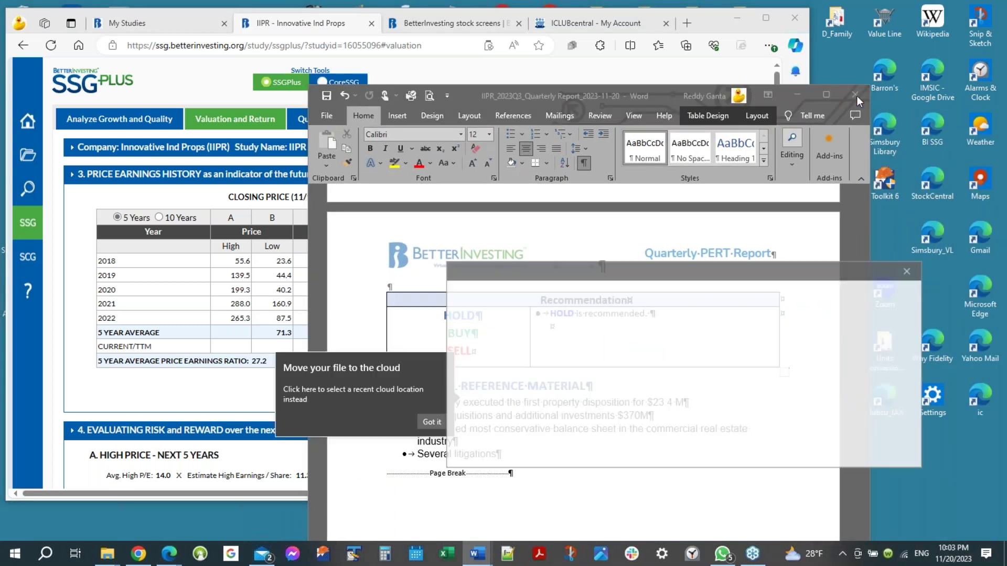
pyautogui.click(780, 446)
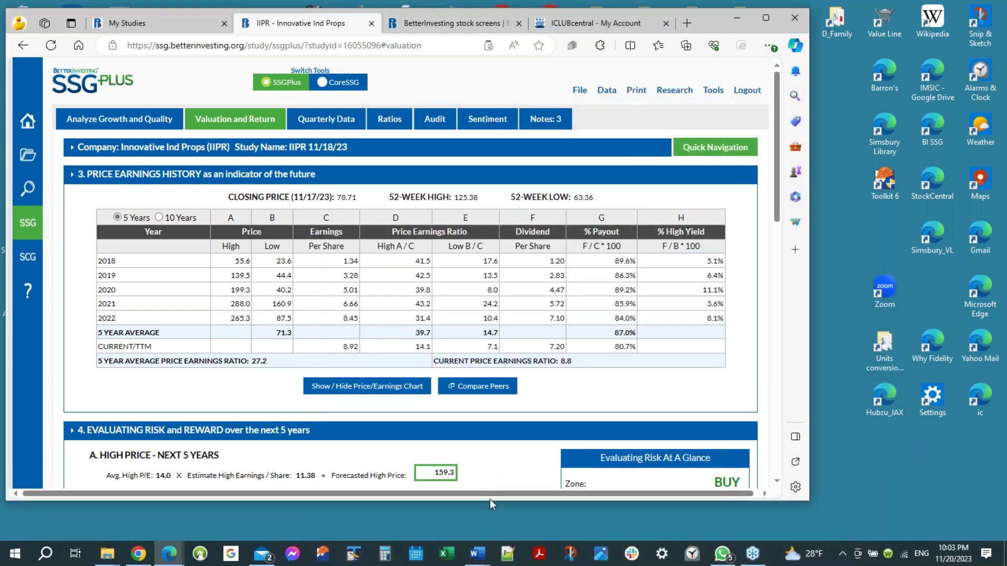
pyautogui.moveTo(490, 500); pyautogui.dragTo(495, 540)
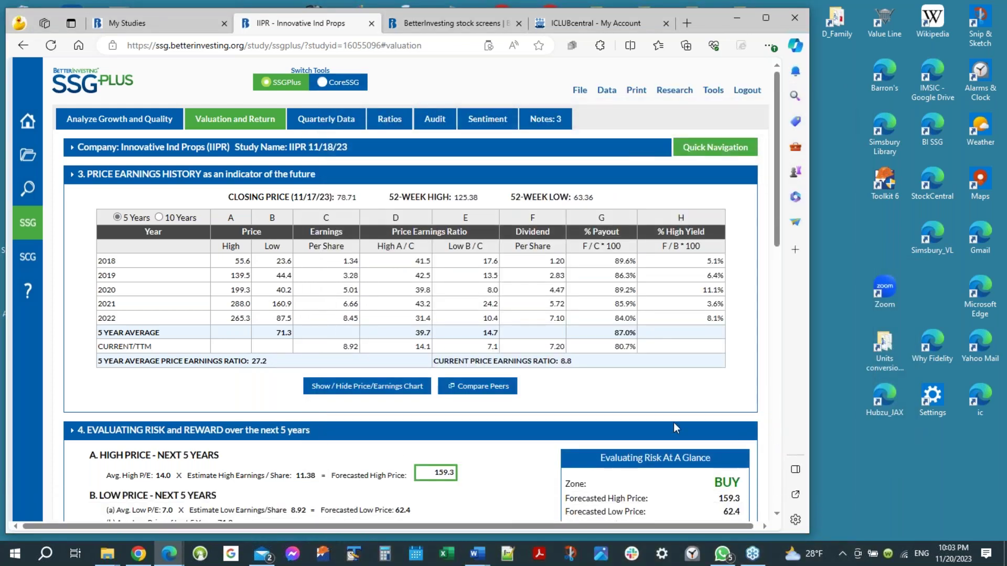